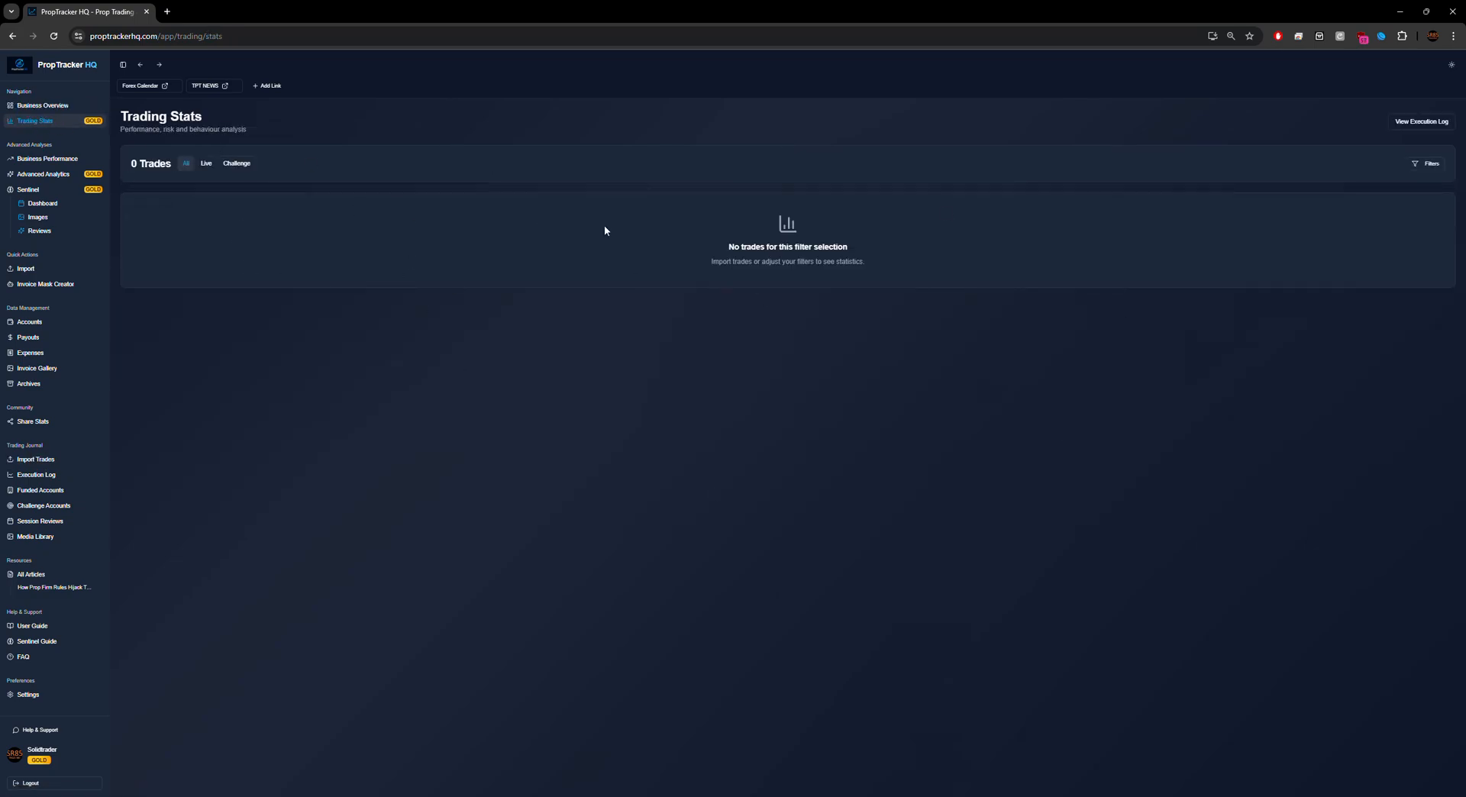
Step: Go to Business Overview and open the Accounts page, which shows All Accounts (0)
{"action": "left_click", "coordinate": [55, 106]}
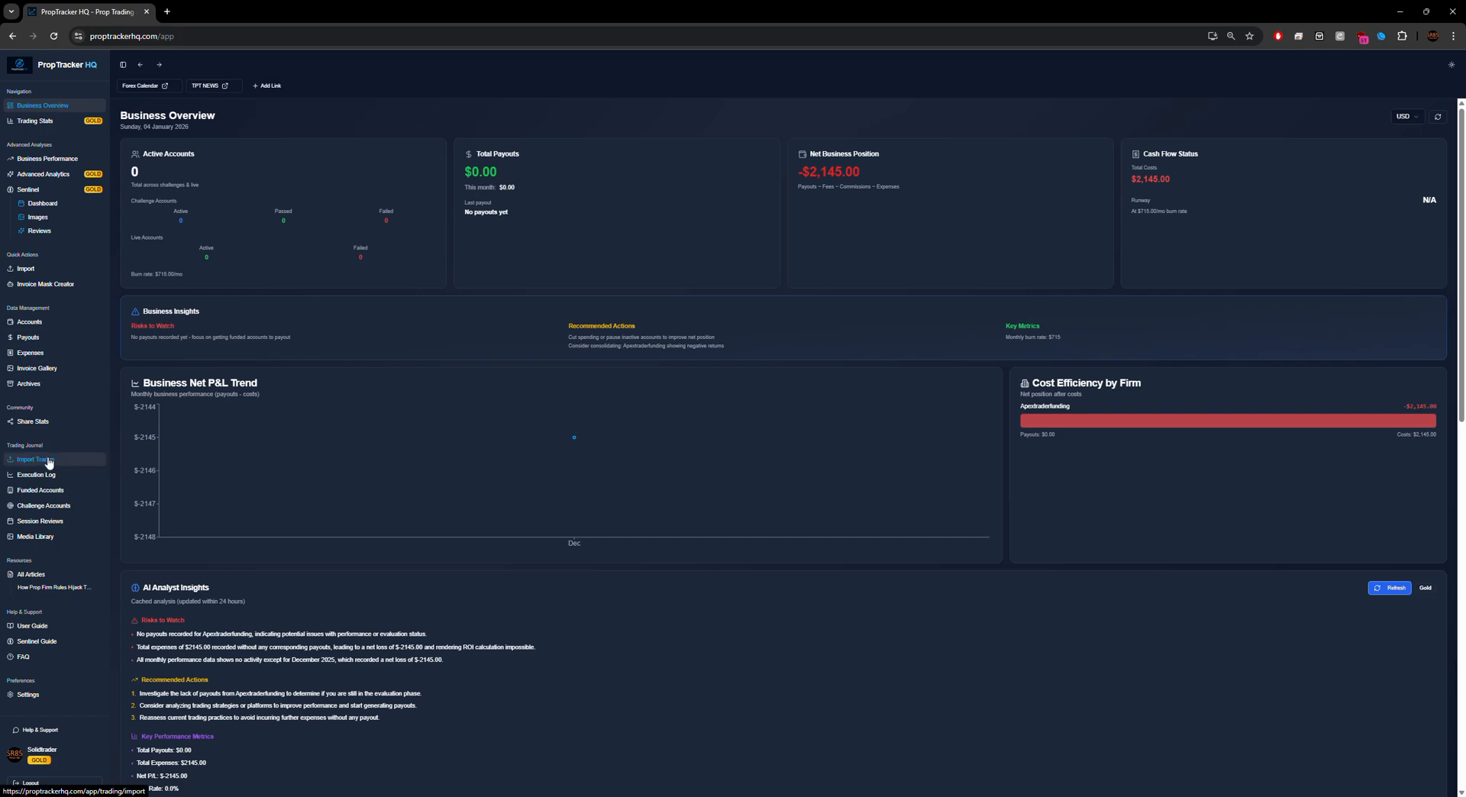
{"action": "left_click", "coordinate": [29, 323]}
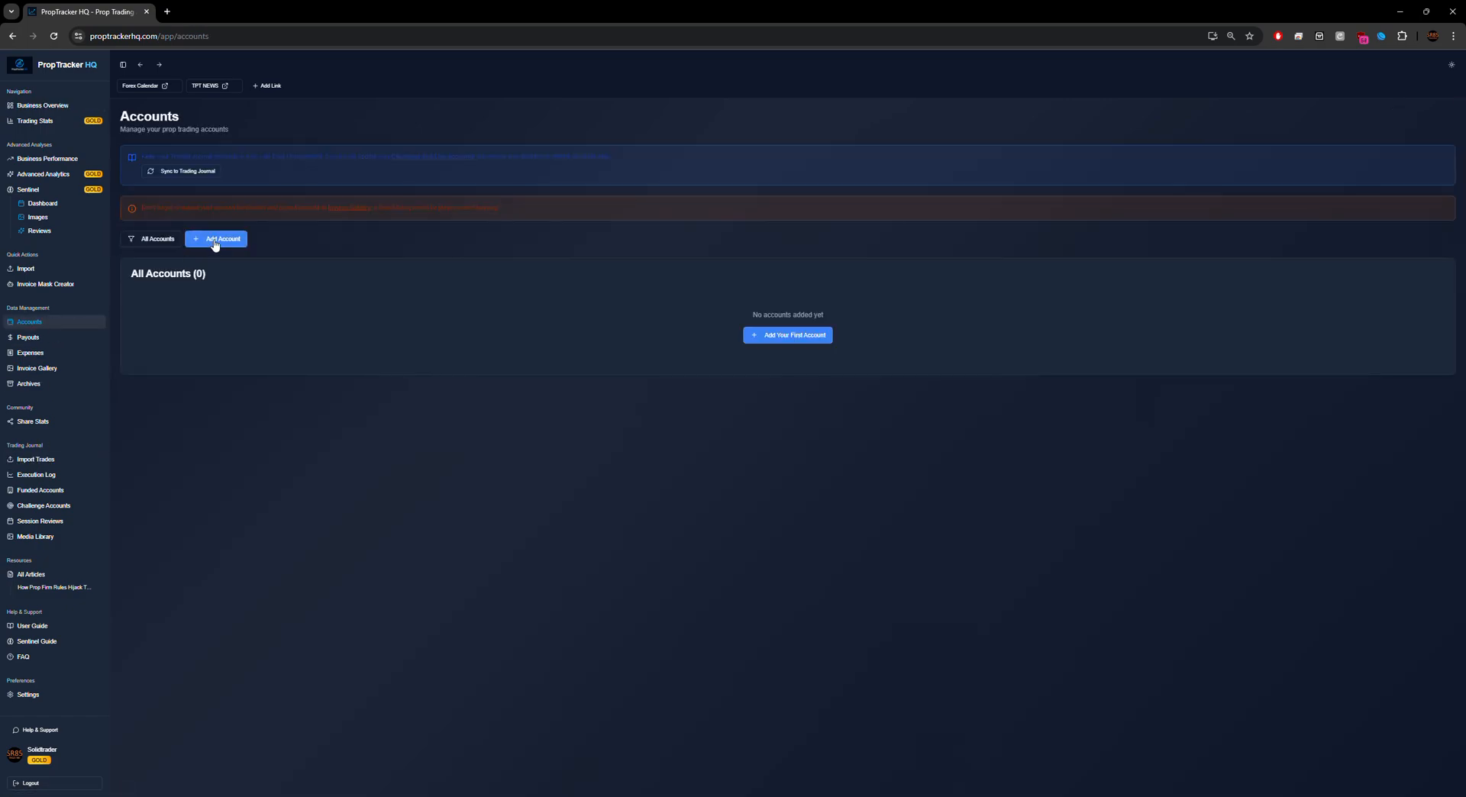
Step: Add a Funded Apex Trader Funding account with an account size of 100000
{"action": "left_click", "coordinate": [782, 336]}
{"action": "left_click", "coordinate": [667, 309]}
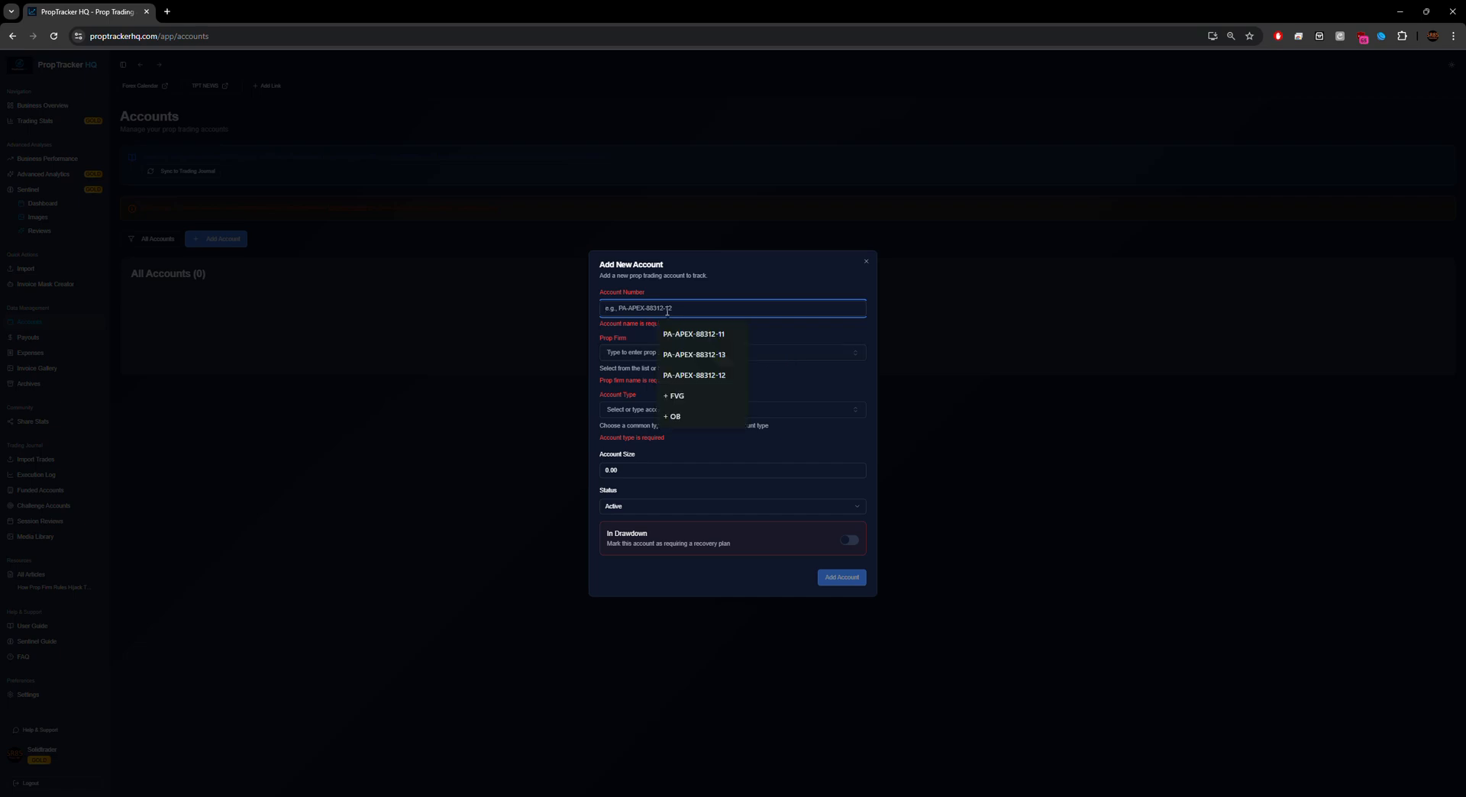
{"action": "left_click", "coordinate": [694, 334]}
{"action": "left_click", "coordinate": [653, 353]}
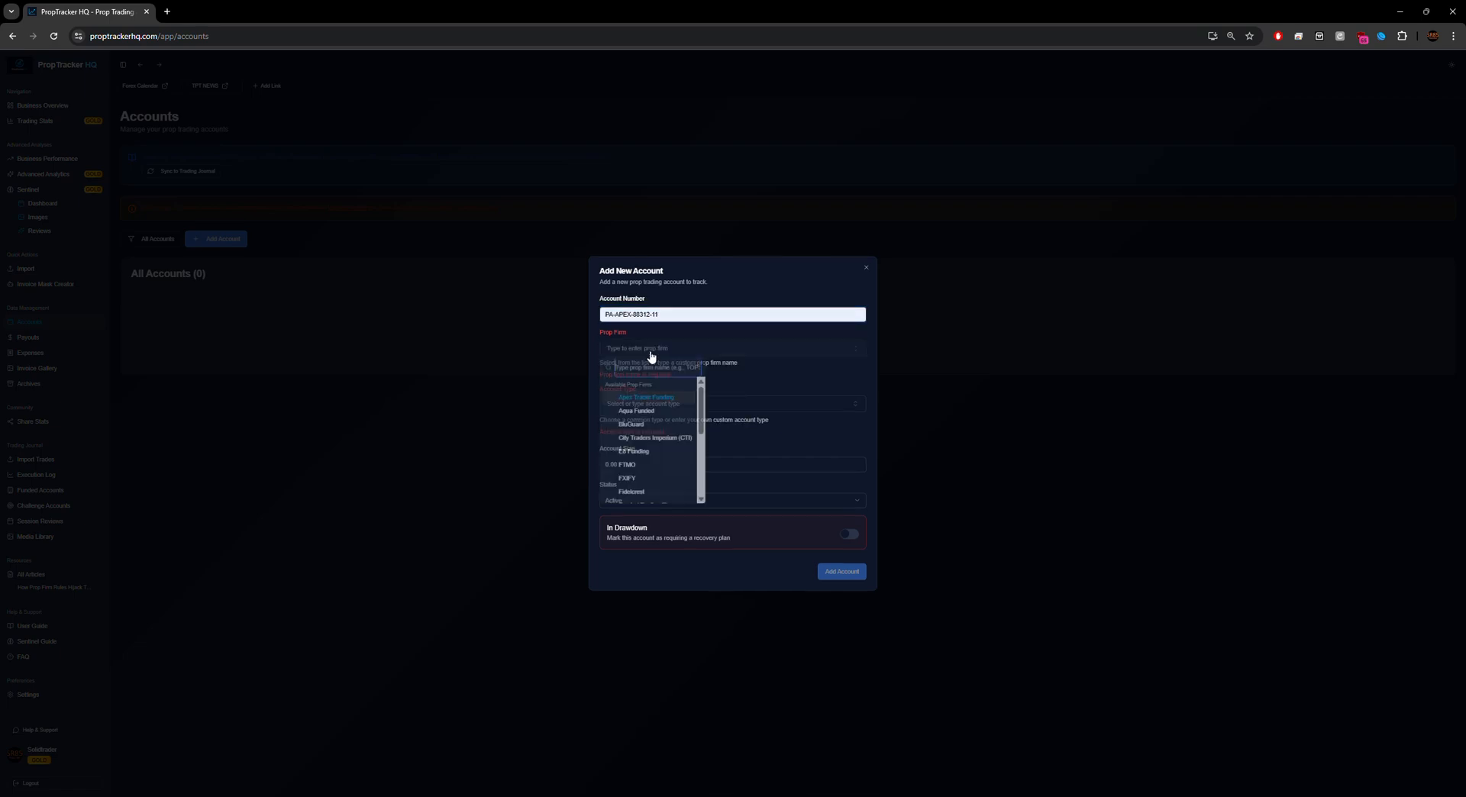
{"action": "left_click", "coordinate": [662, 402]}
{"action": "left_click", "coordinate": [684, 397]}
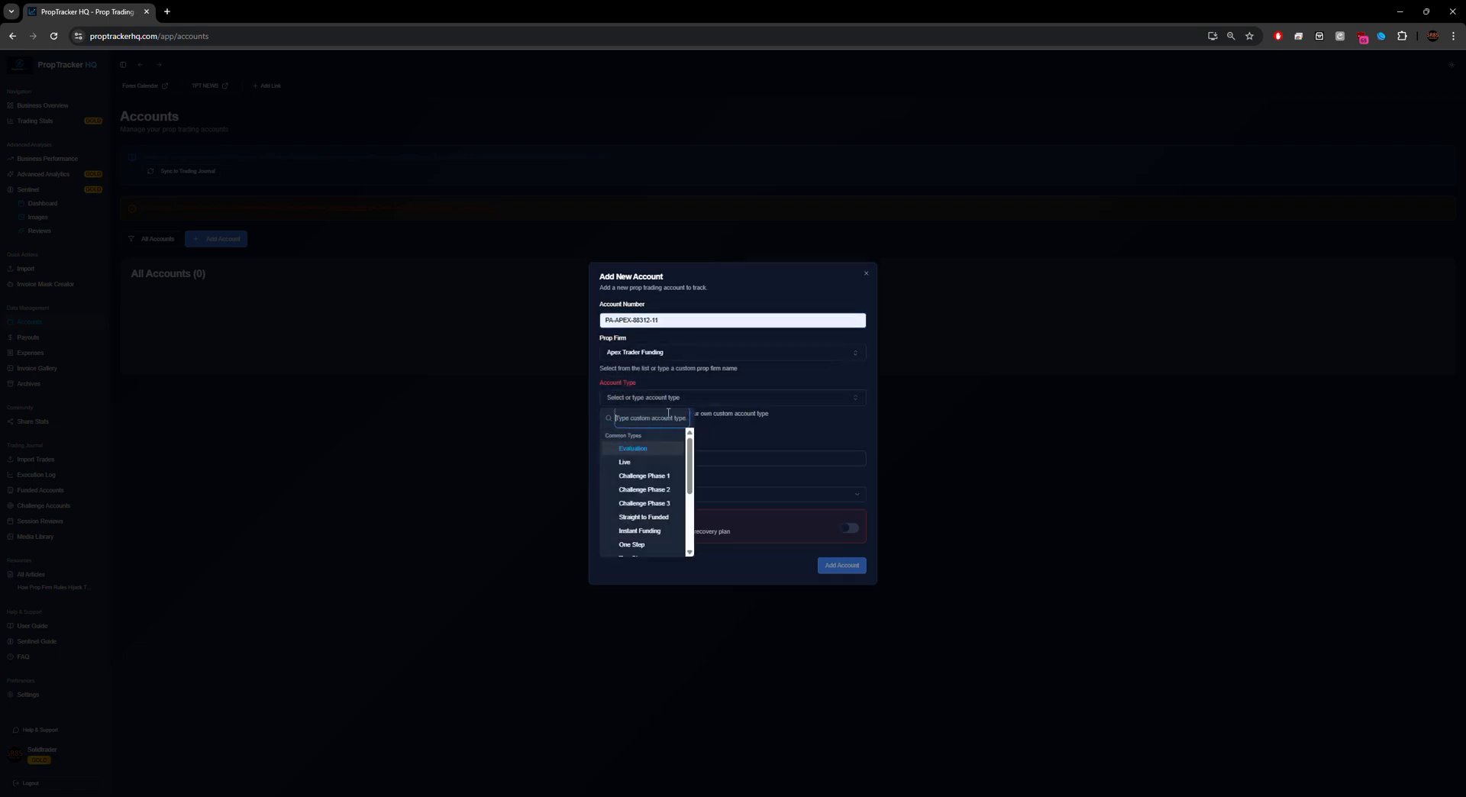
{"action": "scroll", "coordinate": [654, 517], "scroll_direction": "down", "scroll_amount": 3}
{"action": "left_click", "coordinate": [636, 530]}
{"action": "left_click", "coordinate": [630, 453]}
{"action": "key", "text": "ctrl+a"}
{"action": "type", "text": "1000"}
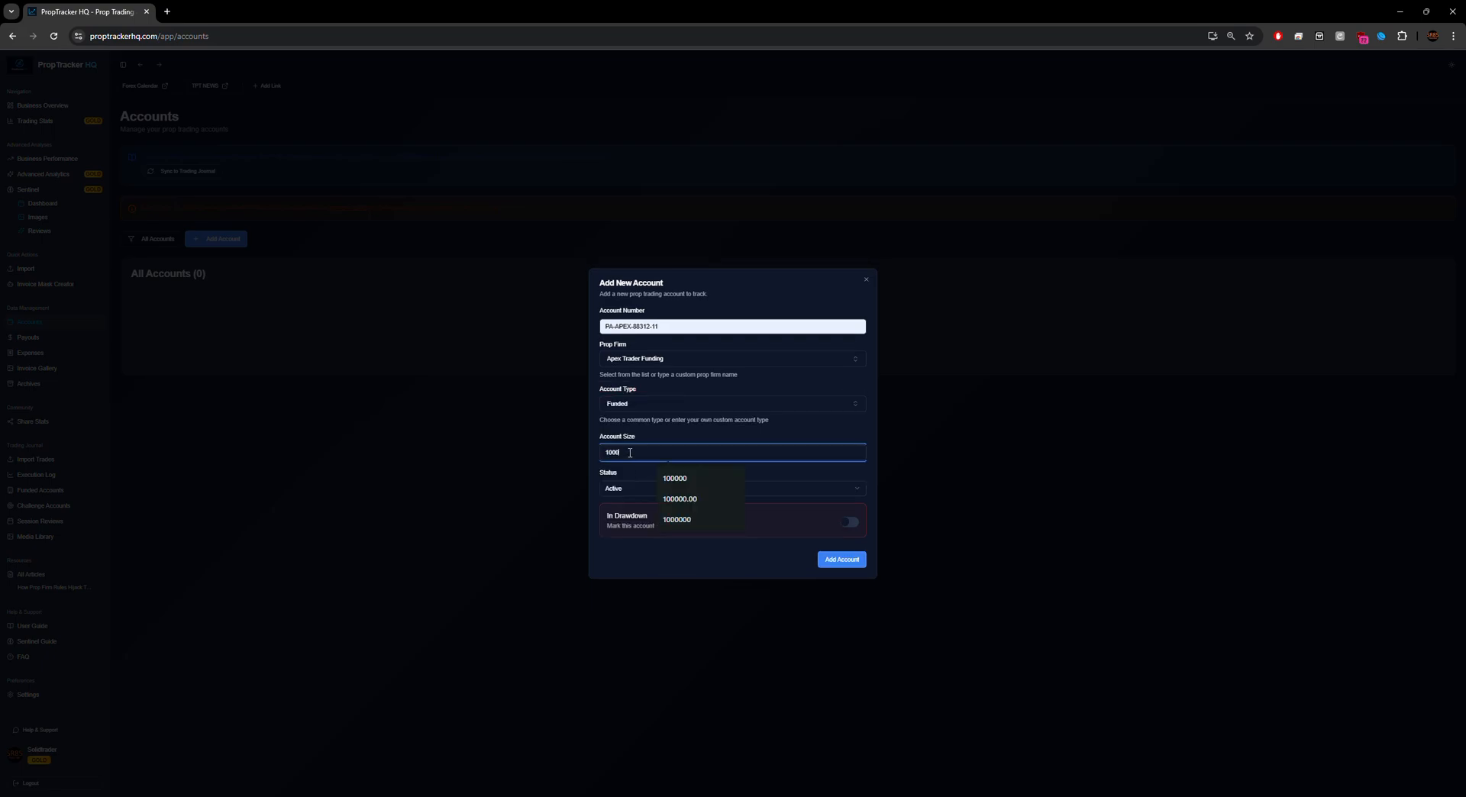
{"action": "left_click", "coordinate": [858, 563]}
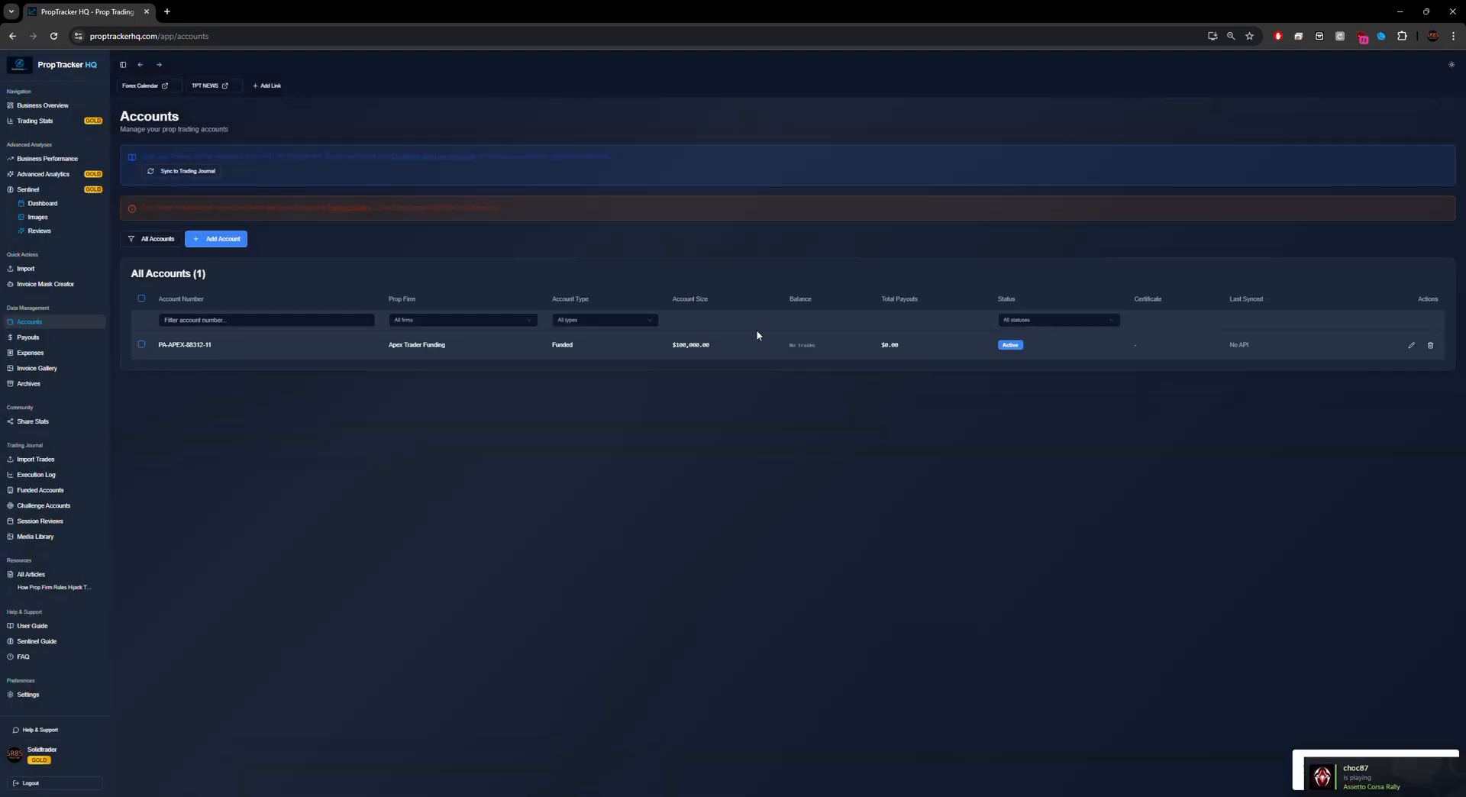
Step: Add a second Funded Apex Trader Funding account sized 100000
{"action": "left_click", "coordinate": [217, 239]}
{"action": "left_click", "coordinate": [684, 310]}
{"action": "left_click", "coordinate": [690, 375]}
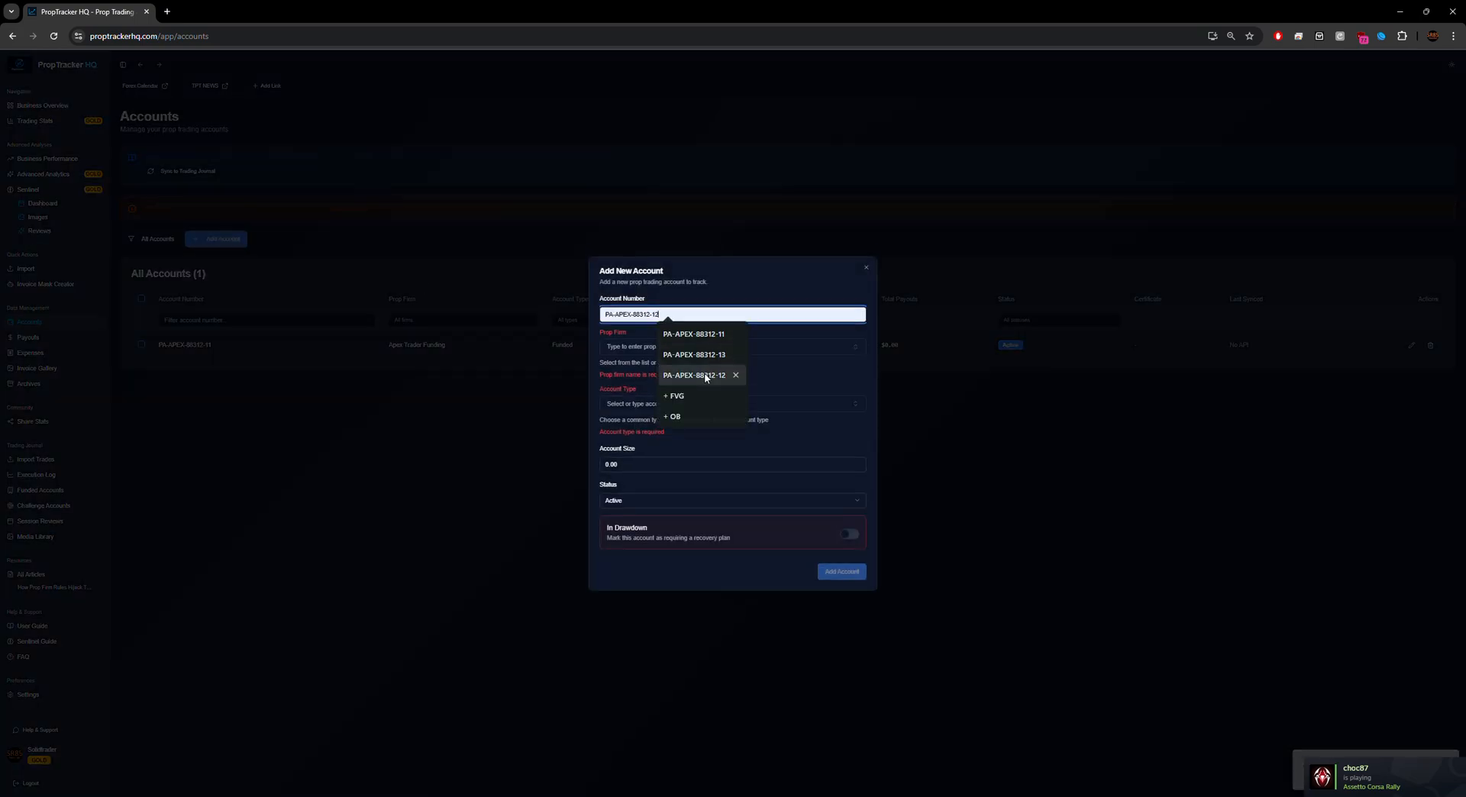
{"action": "left_click", "coordinate": [674, 347]}
{"action": "scroll", "coordinate": [649, 458], "scroll_direction": "down", "scroll_amount": 5}
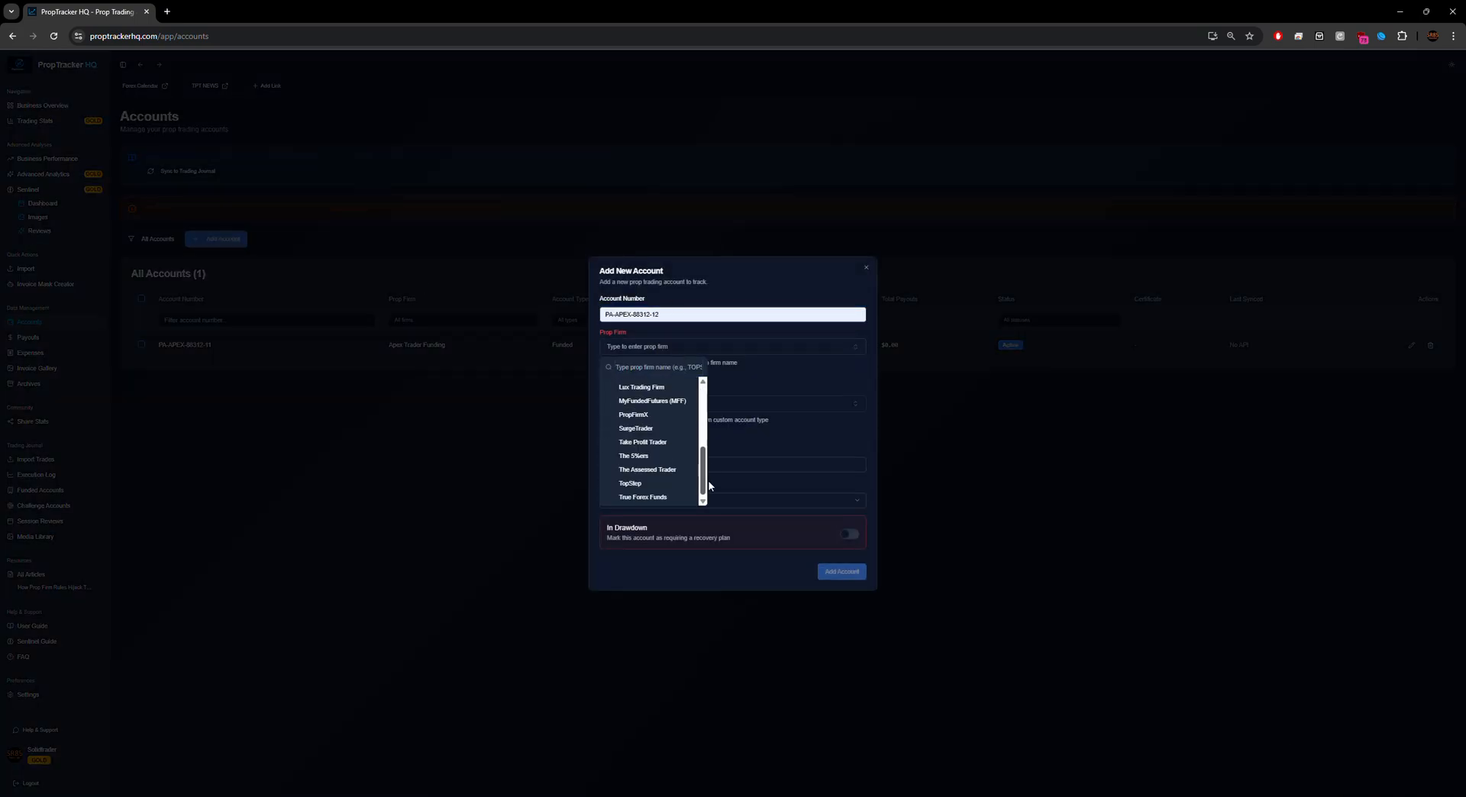
{"action": "scroll", "coordinate": [645, 470], "scroll_direction": "up", "scroll_amount": 10}
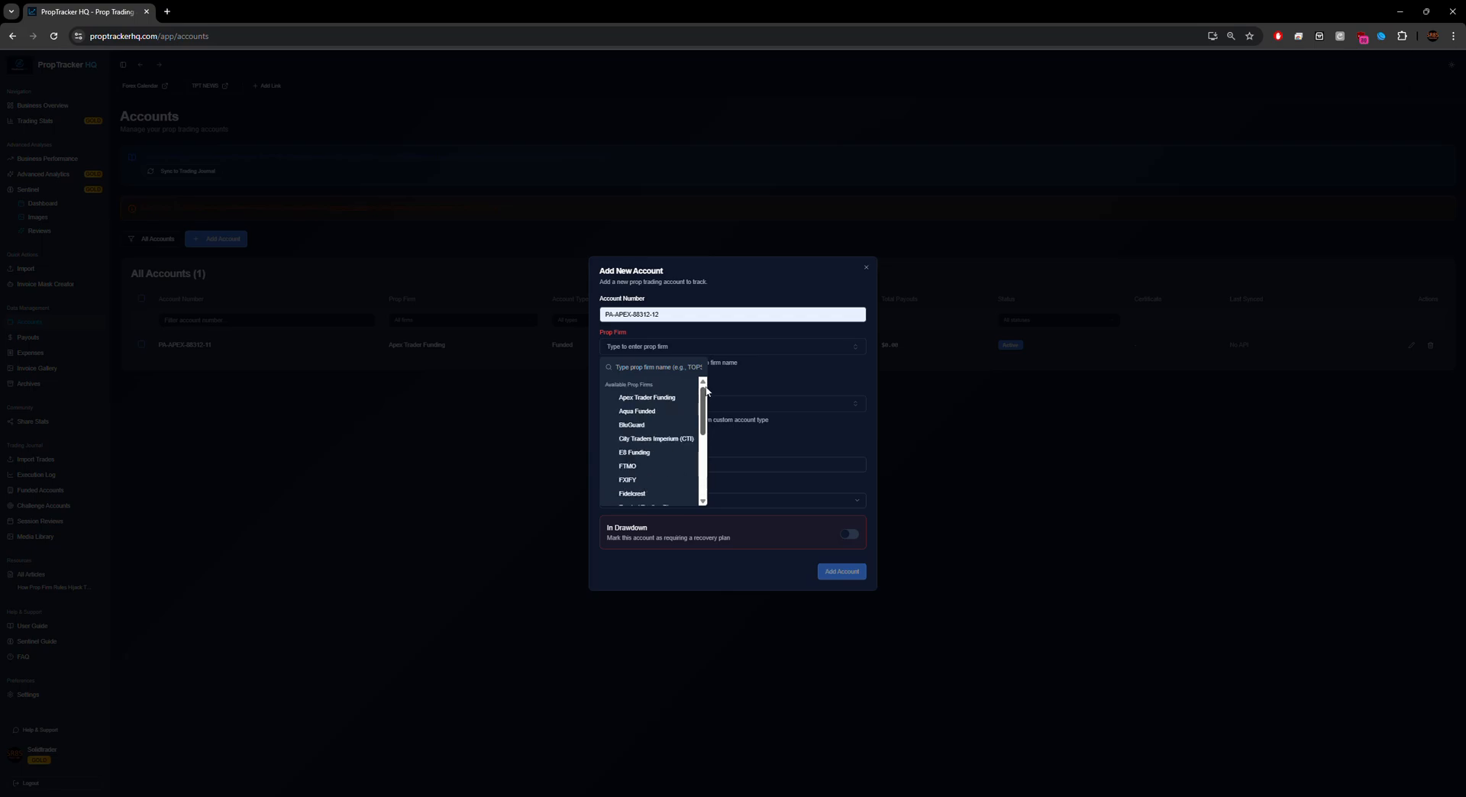
{"action": "left_click", "coordinate": [645, 400]}
{"action": "left_click", "coordinate": [649, 399]}
{"action": "scroll", "coordinate": [658, 471], "scroll_direction": "down", "scroll_amount": 3}
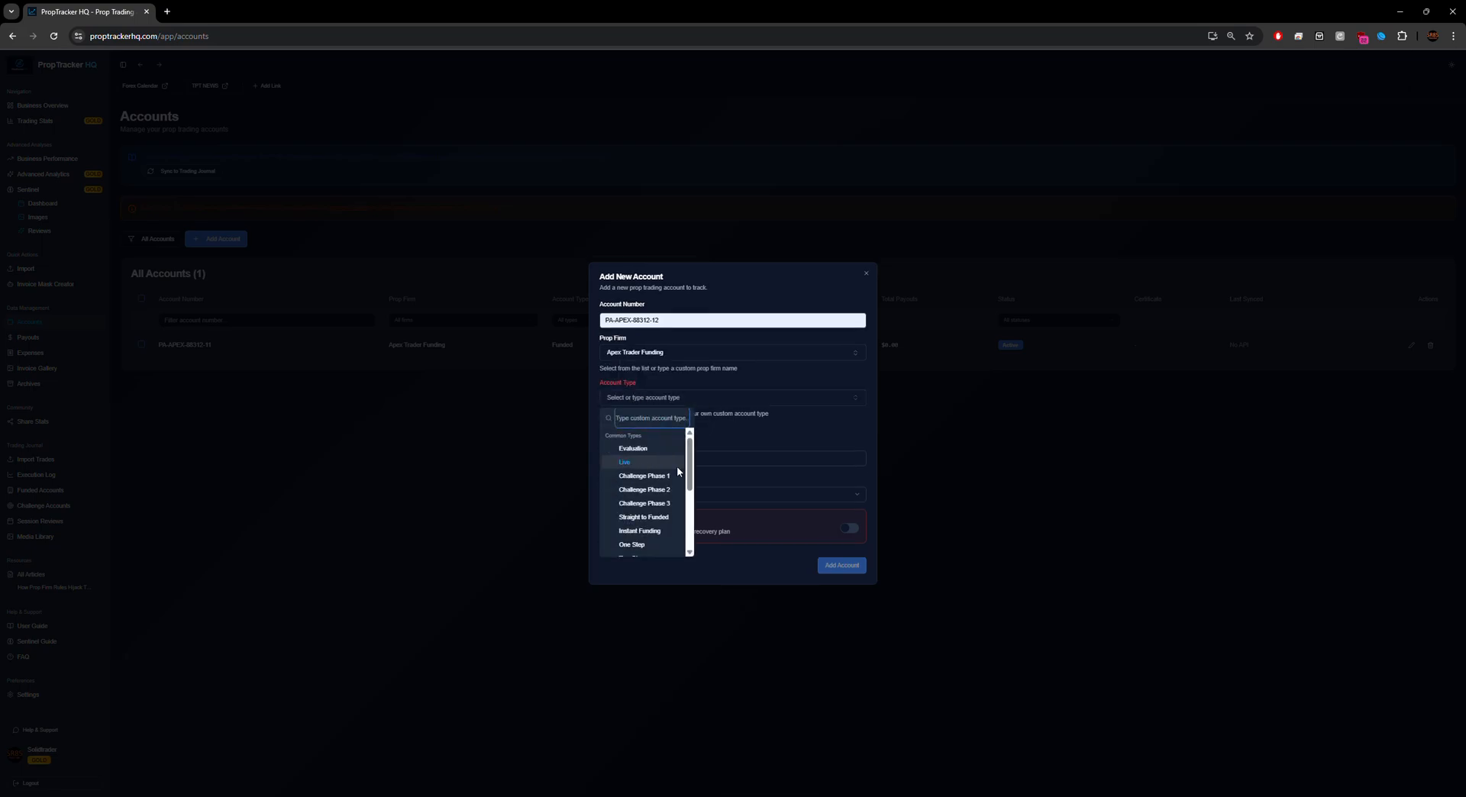
{"action": "scroll", "coordinate": [642, 511], "scroll_direction": "down", "scroll_amount": 2}
{"action": "left_click", "coordinate": [642, 514]}
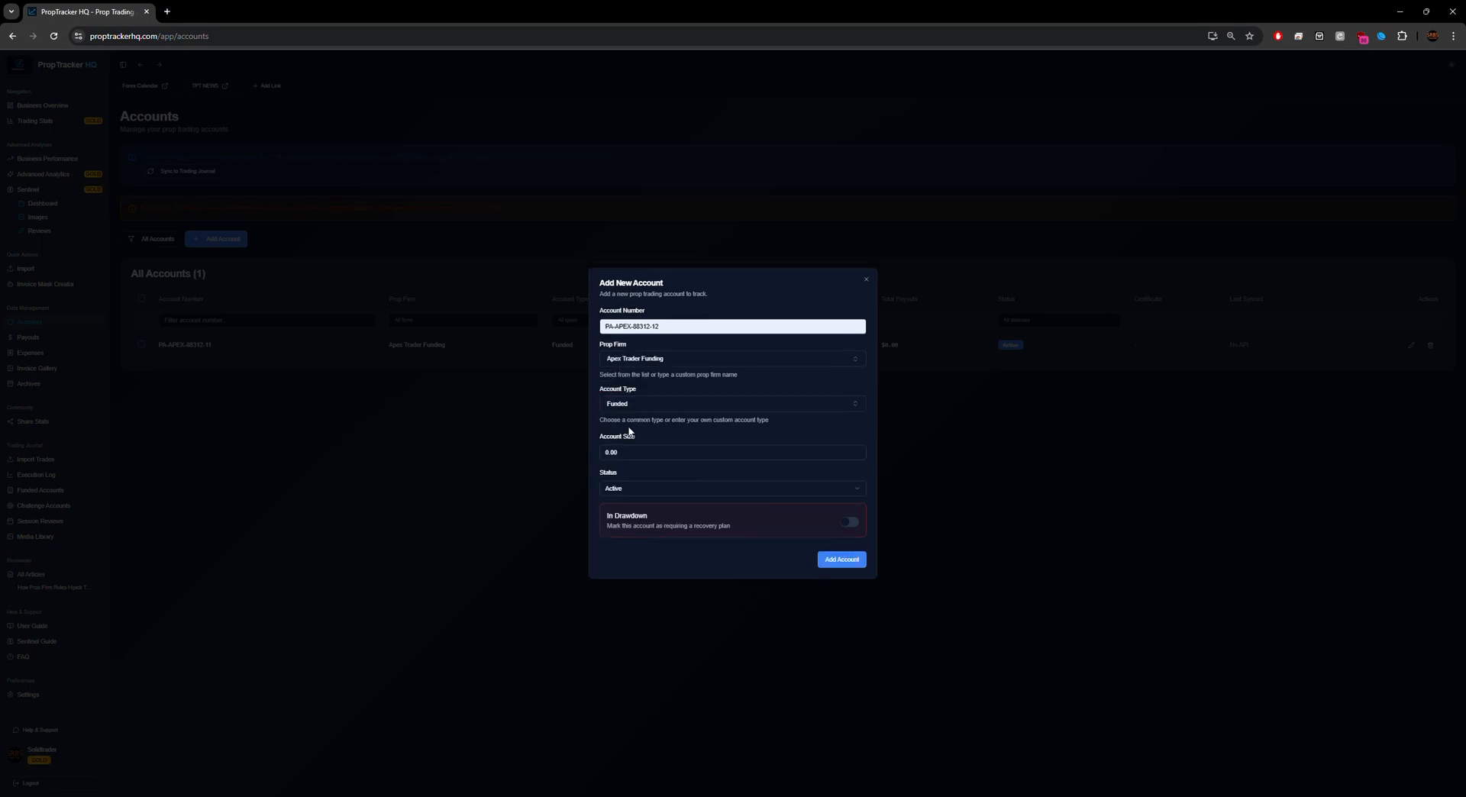
{"action": "left_click", "coordinate": [628, 449]}
{"action": "type", "text": "1000"}
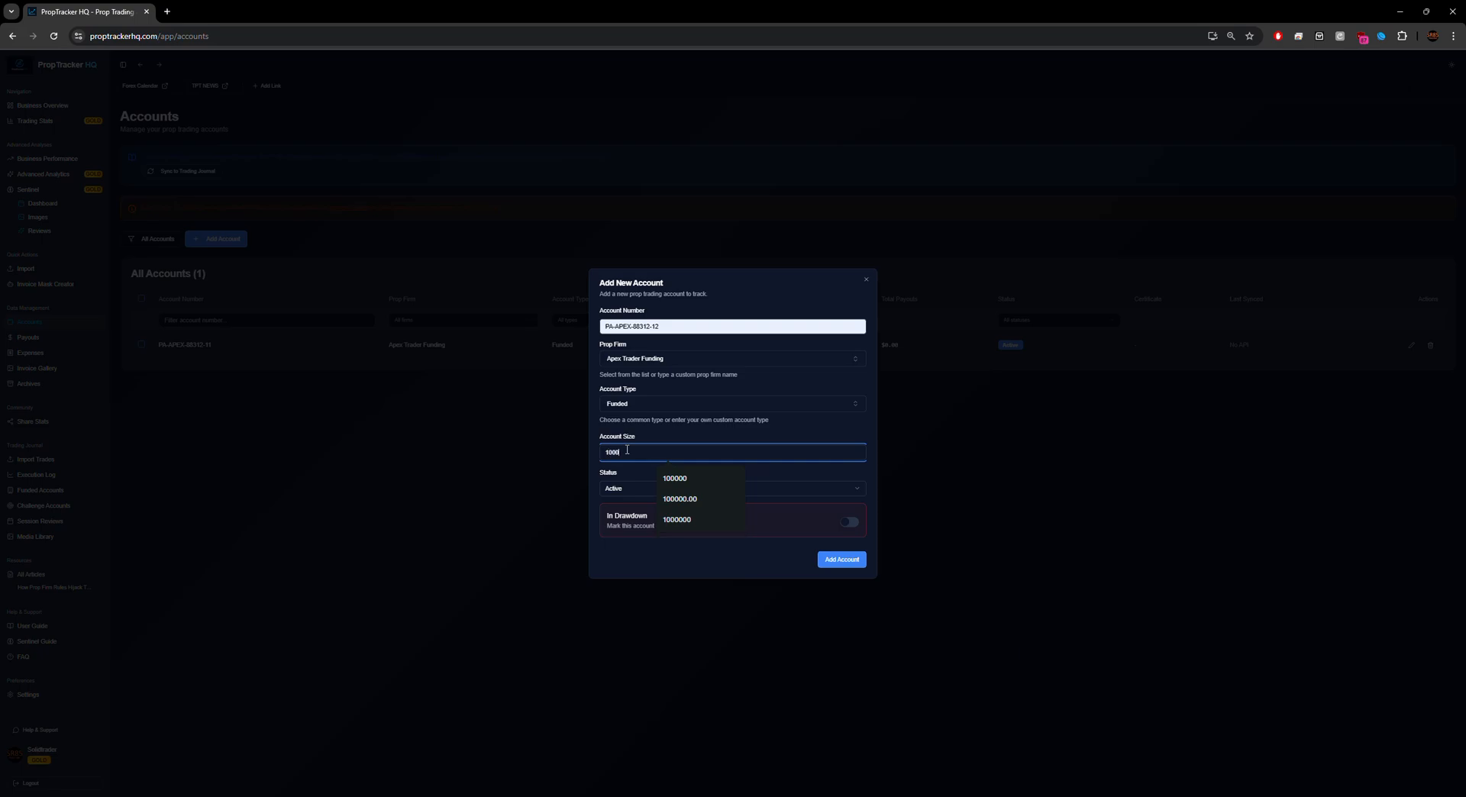
{"action": "type", "text": "00"}
{"action": "left_click", "coordinate": [843, 561]}
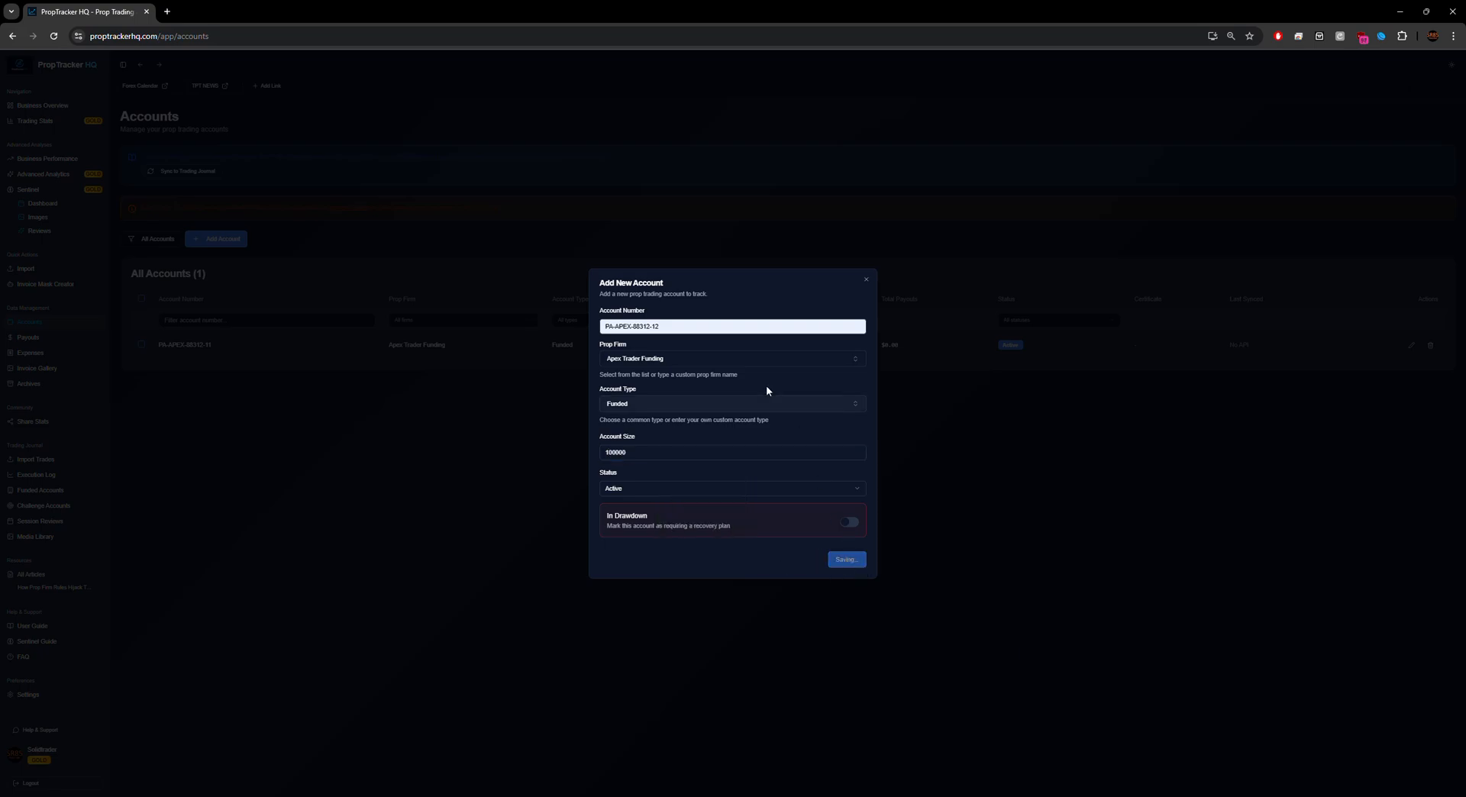
{"action": "left_click", "coordinate": [219, 239]}
Step: Pick the third account number and set the prop firm to Apex Trader Funding
{"action": "left_click", "coordinate": [695, 306]}
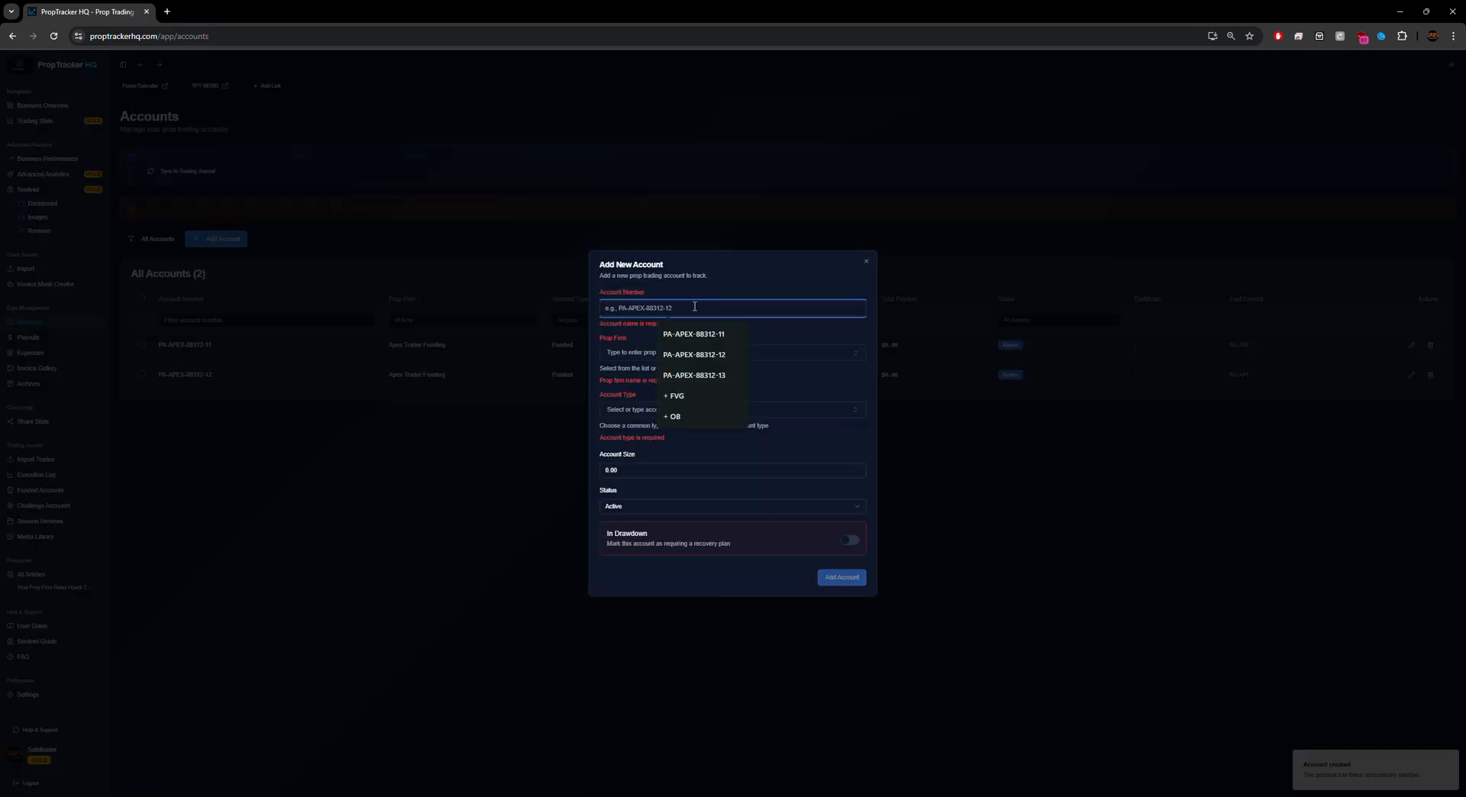
{"action": "left_click", "coordinate": [693, 375]}
{"action": "left_click", "coordinate": [664, 348]}
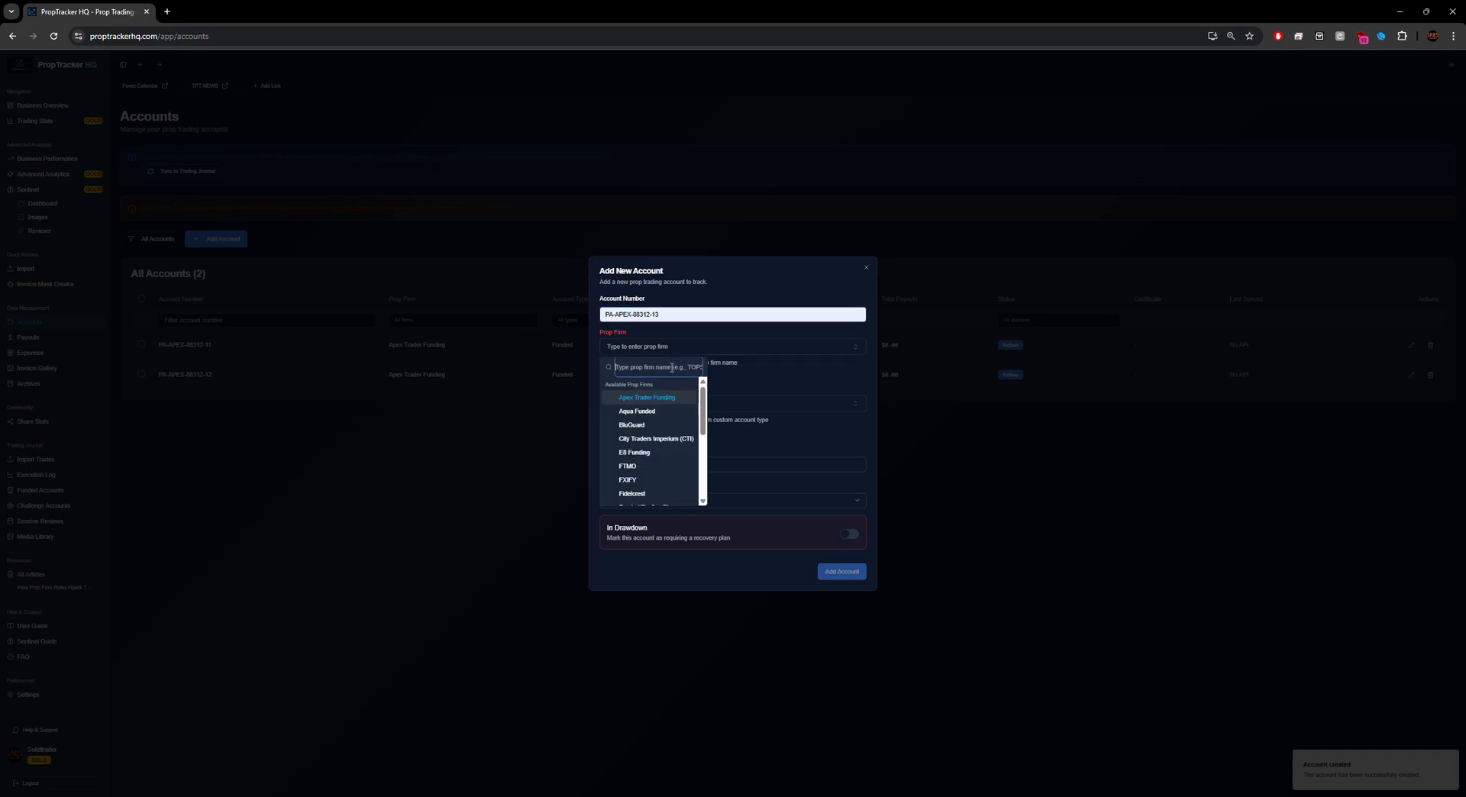
{"action": "mouse_move", "coordinate": [703, 395]}
{"action": "left_mouse_down"}
{"action": "mouse_move", "coordinate": [704, 453]}
{"action": "mouse_move", "coordinate": [703, 391]}
{"action": "left_mouse_up"}
{"action": "left_click", "coordinate": [640, 368]}
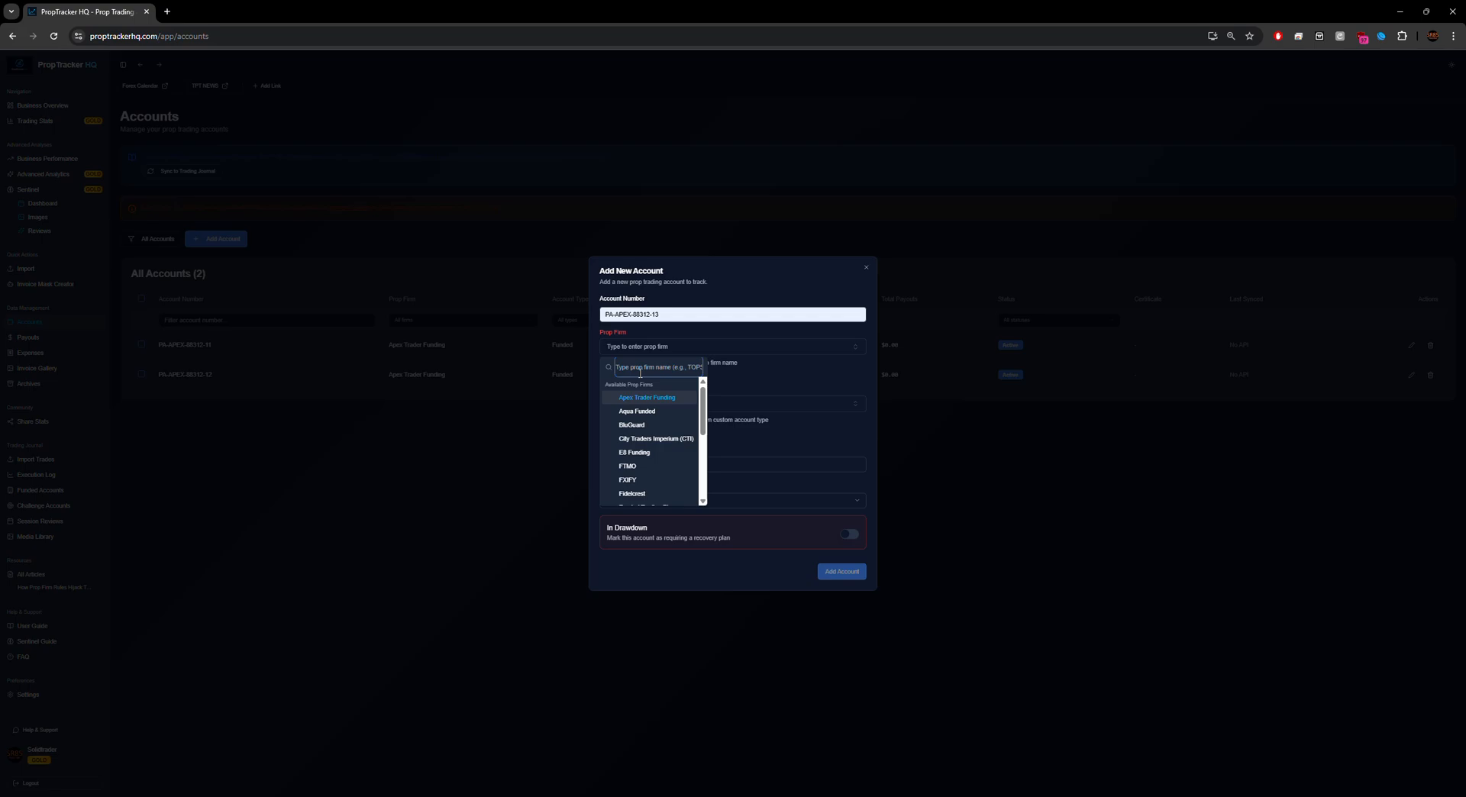
{"action": "type", "text": "JUMANK"}
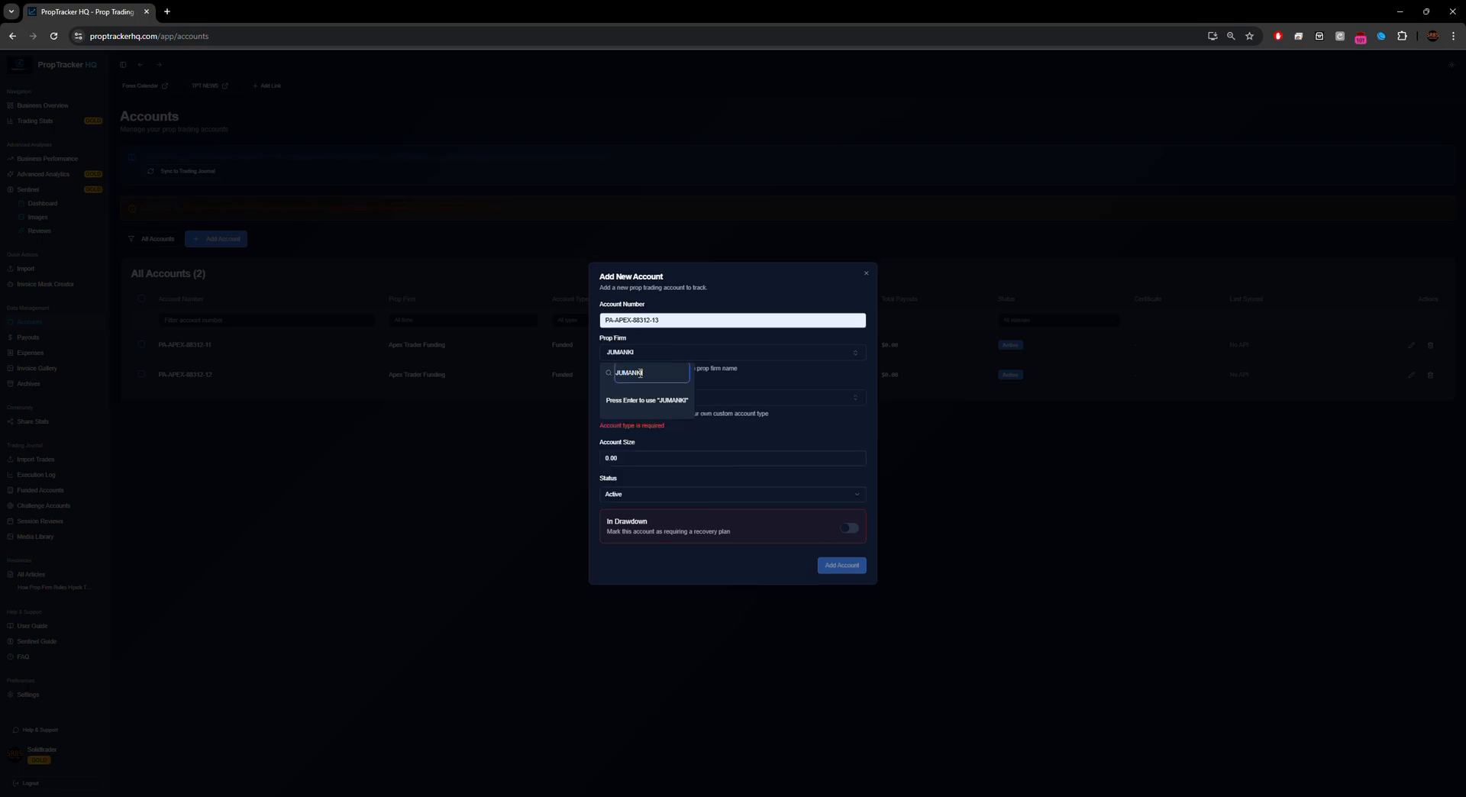
{"action": "key", "text": "BackSpace"}
{"action": "type", "text": "JI"}
{"action": "left_click", "coordinate": [643, 354]}
{"action": "left_click", "coordinate": [645, 356]}
{"action": "key", "text": "BackSpace"}
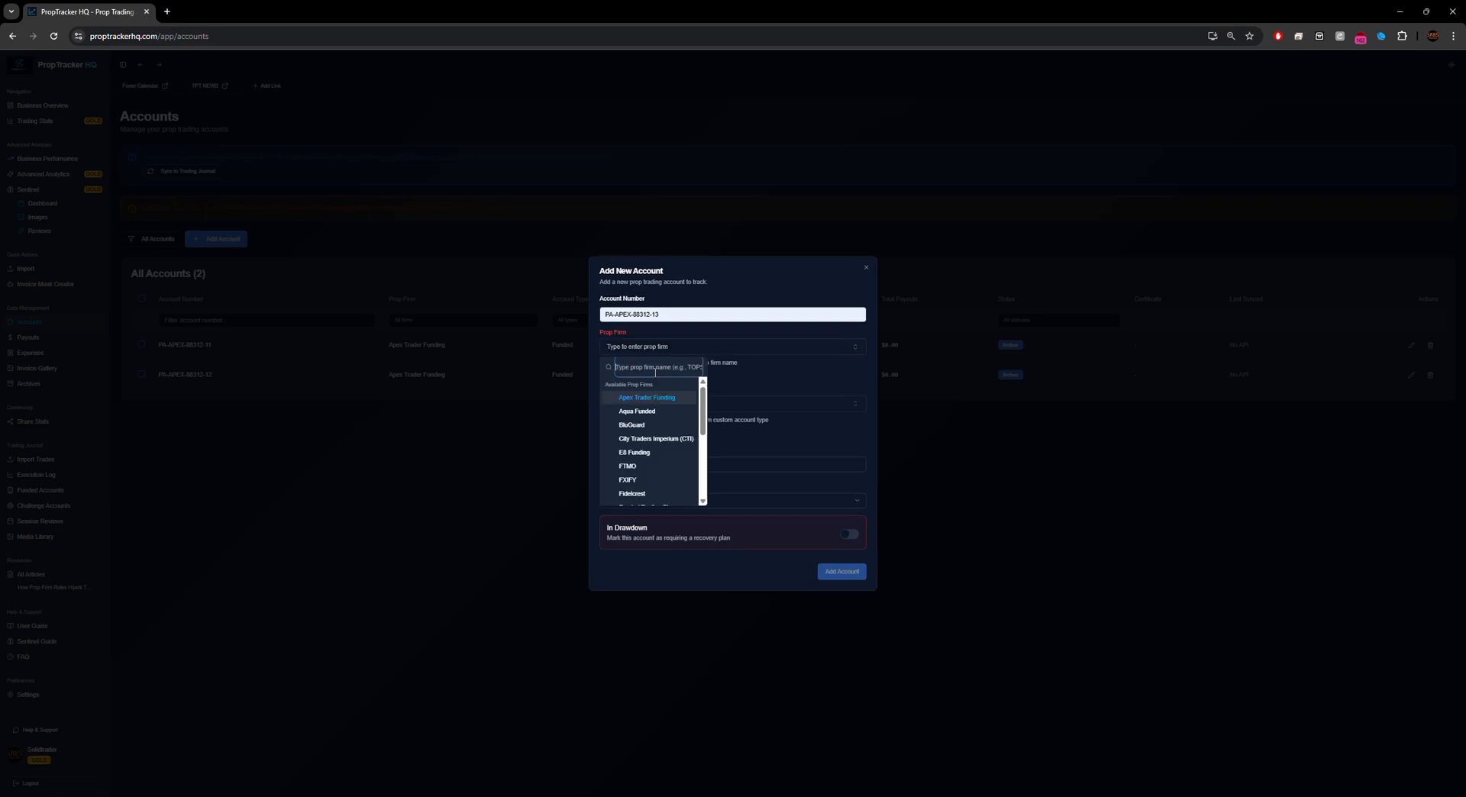
{"action": "left_click", "coordinate": [651, 349]}
{"action": "left_click", "coordinate": [657, 355]}
{"action": "left_click", "coordinate": [643, 399]}
Step: Set account type Funded, size 100000 and status Active, then save the account
{"action": "left_click", "coordinate": [632, 398]}
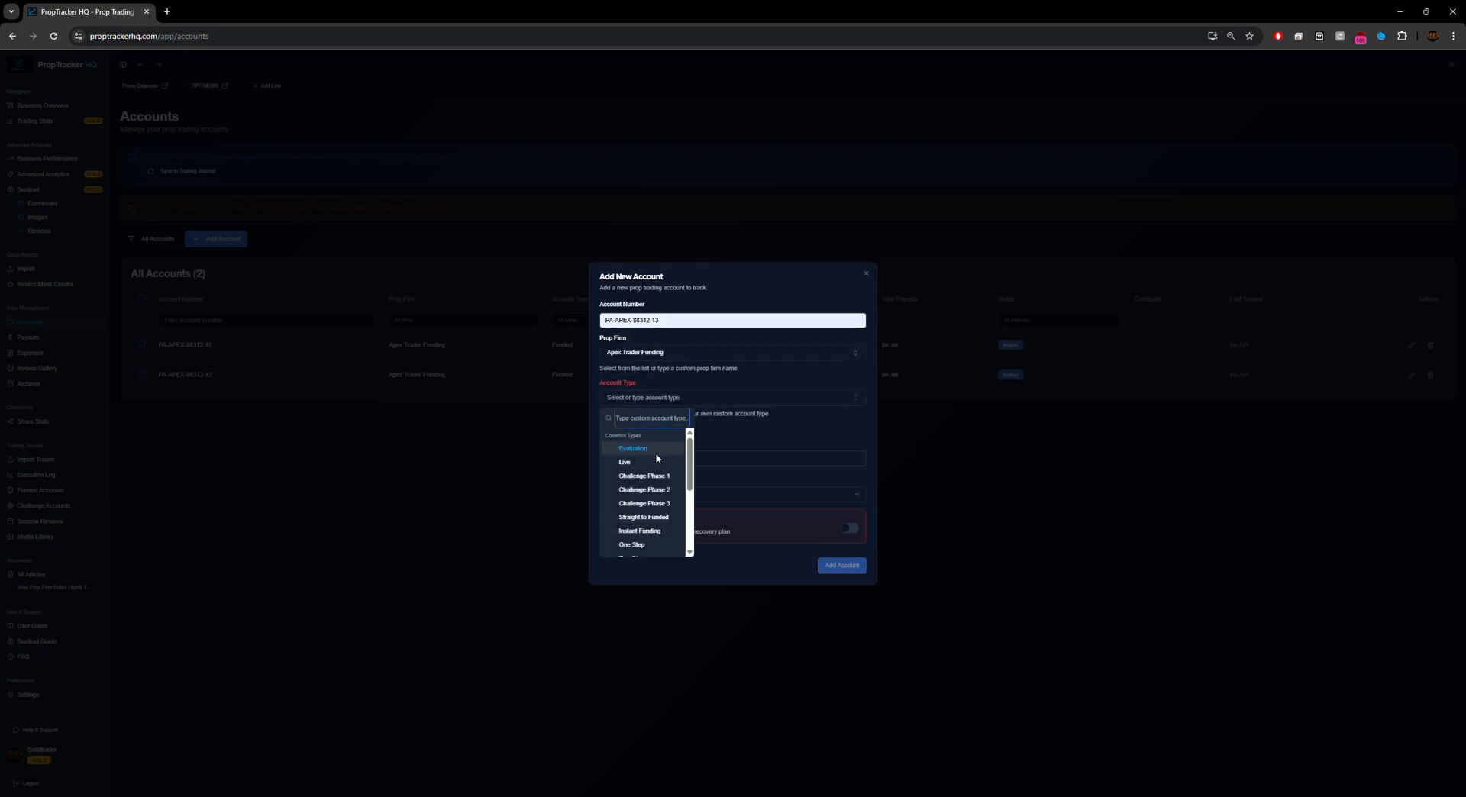
{"action": "scroll", "coordinate": [693, 465], "scroll_direction": "down", "scroll_amount": 3}
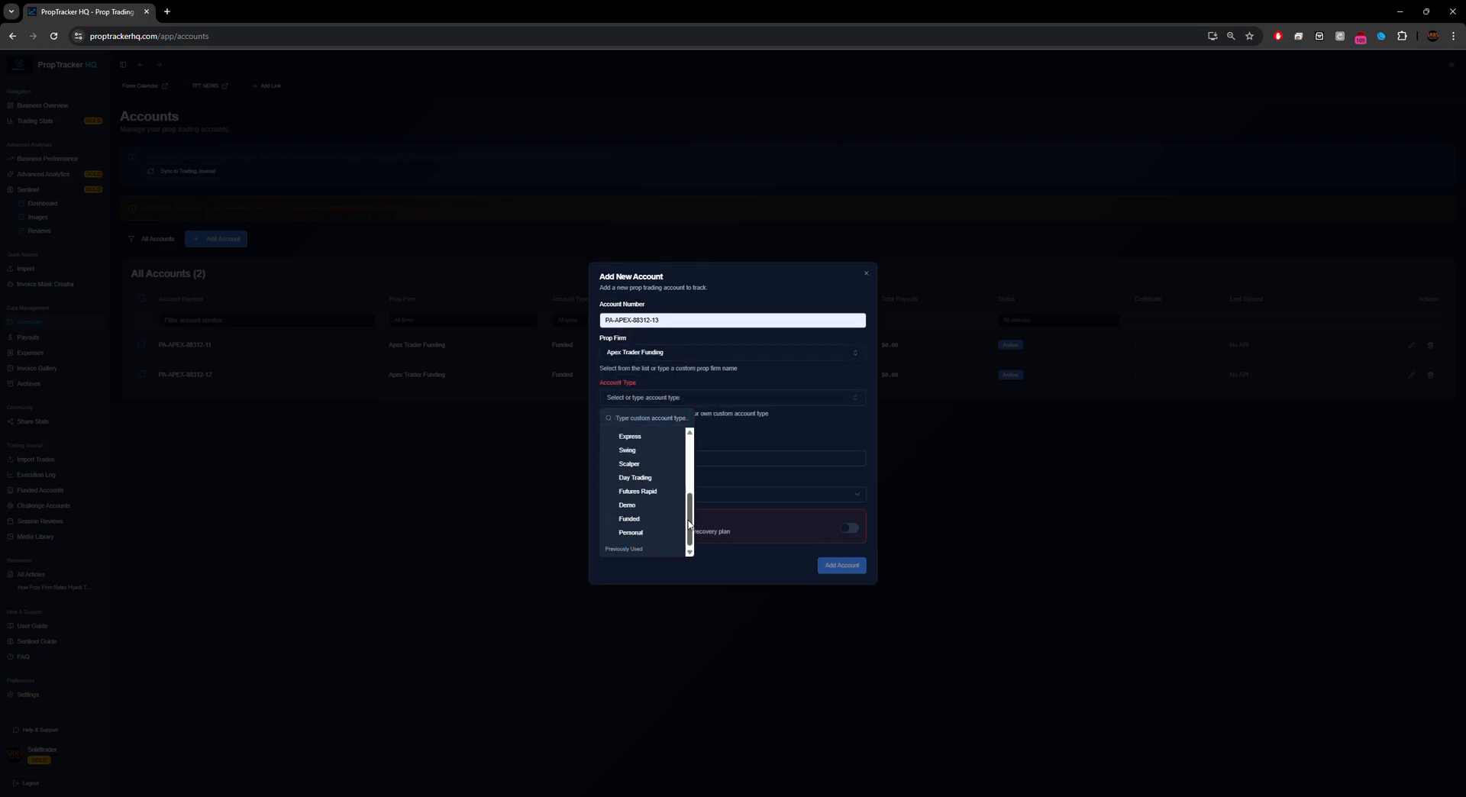
{"action": "left_click", "coordinate": [638, 516]}
{"action": "left_click", "coordinate": [636, 406]}
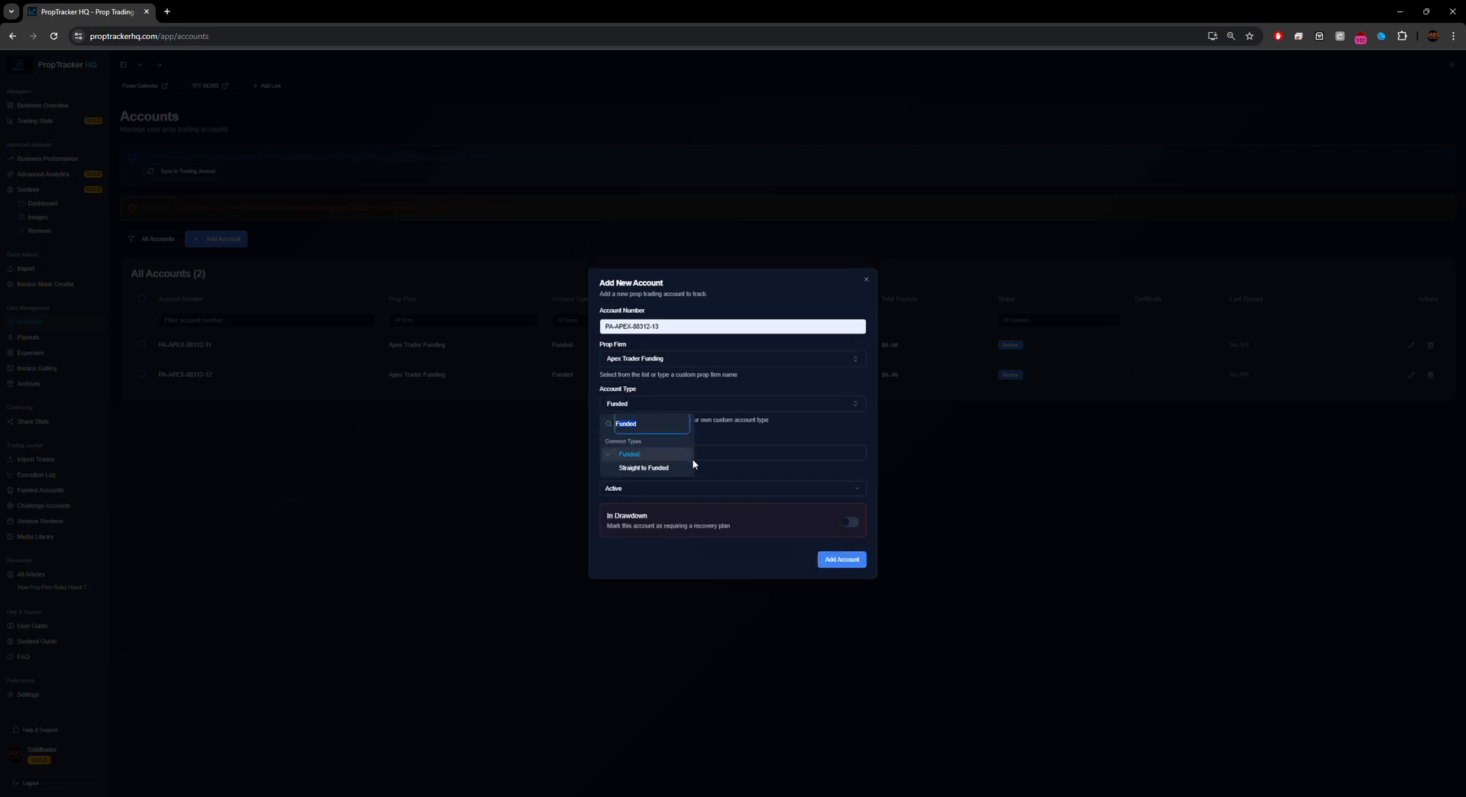
{"action": "key", "text": "BackSpace"}
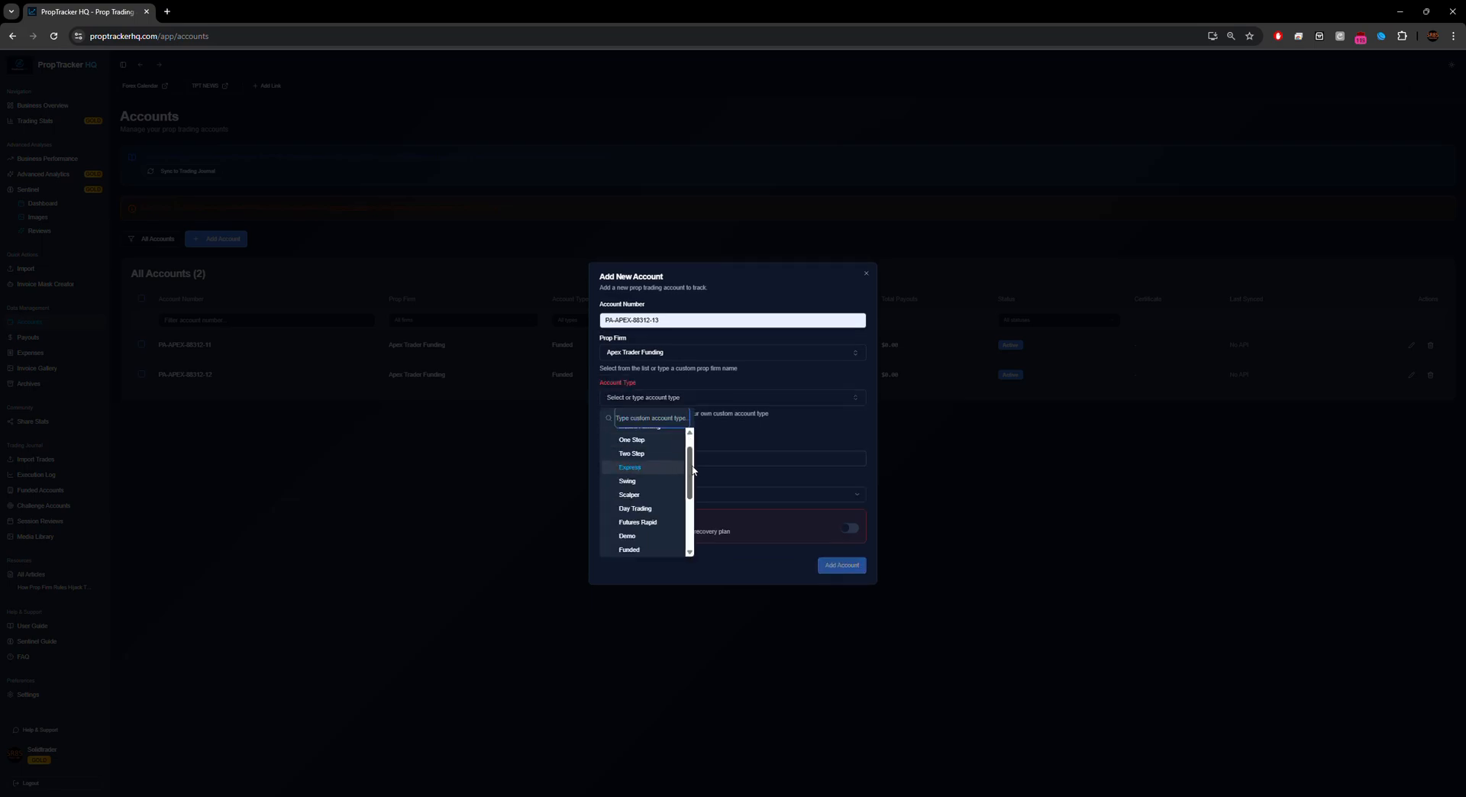
{"action": "mouse_move", "coordinate": [692, 469]}
{"action": "left_mouse_down"}
{"action": "mouse_move", "coordinate": [692, 516]}
{"action": "mouse_move", "coordinate": [692, 457]}
{"action": "left_mouse_up"}
{"action": "left_click", "coordinate": [641, 399]}
{"action": "left_click", "coordinate": [701, 399]}
{"action": "left_click_drag", "start_coordinate": [688, 458], "coordinate": [692, 521]}
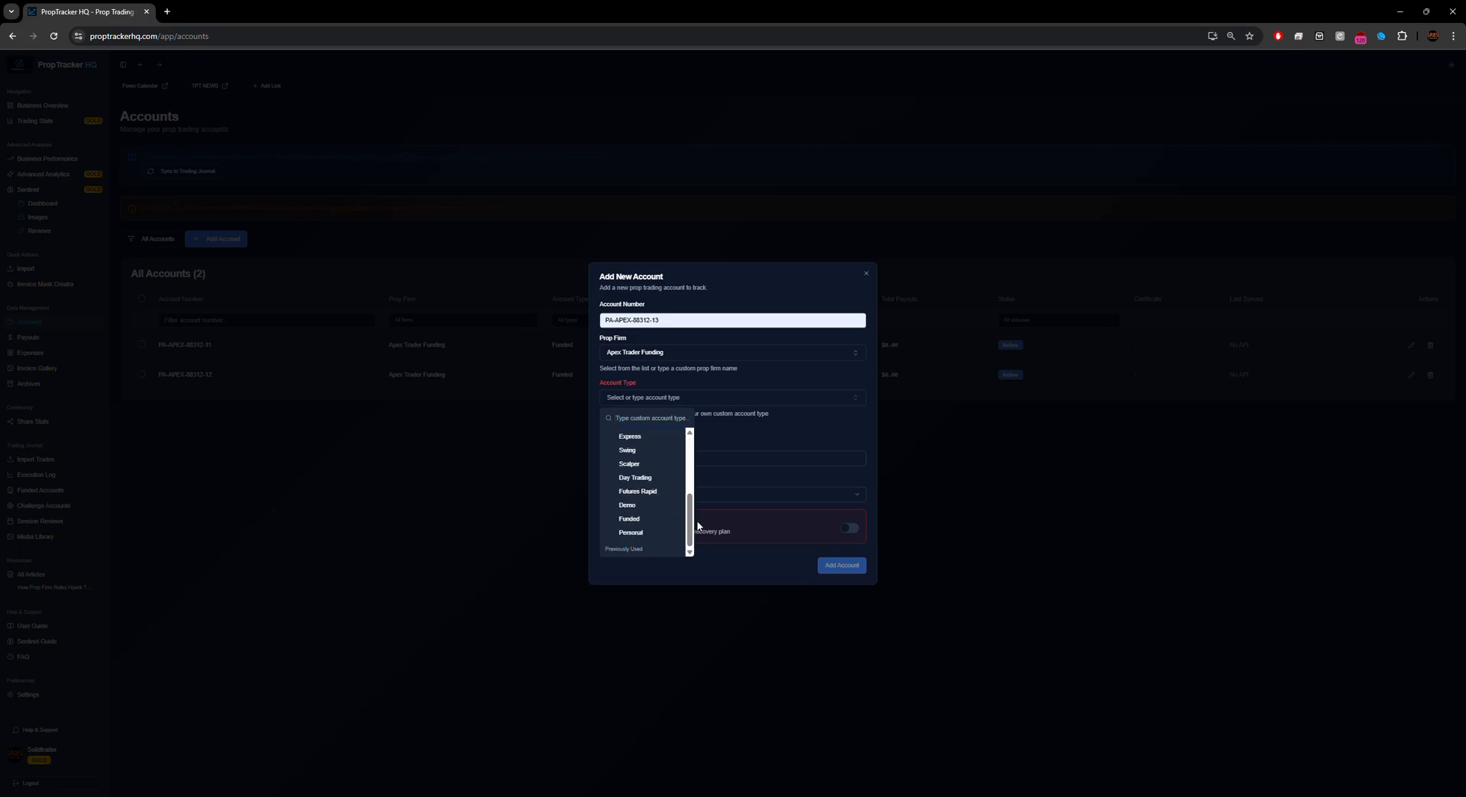
{"action": "left_click", "coordinate": [638, 515]}
{"action": "left_click", "coordinate": [632, 452]}
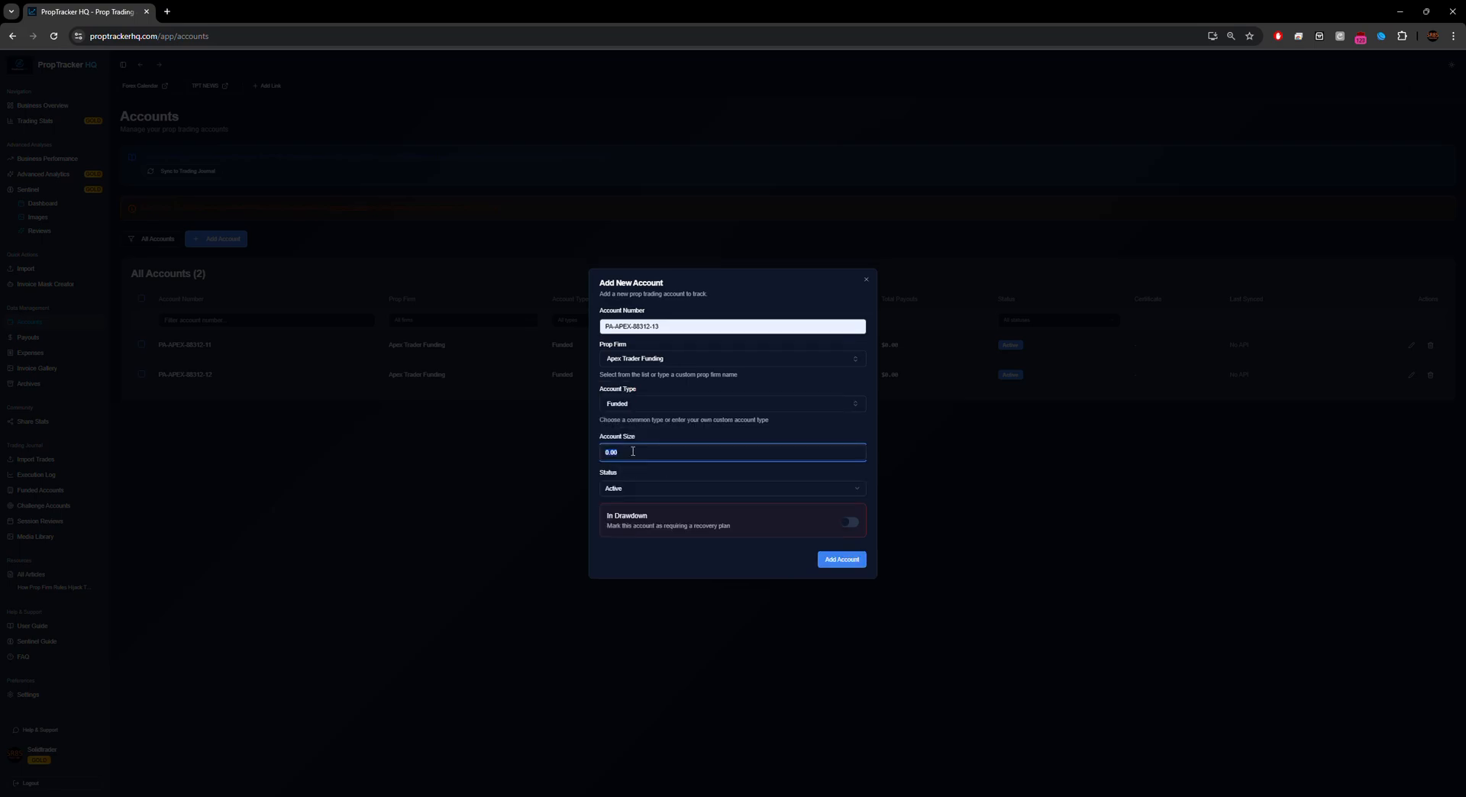
{"action": "type", "text": "1000"}
{"action": "left_click", "coordinate": [804, 488]}
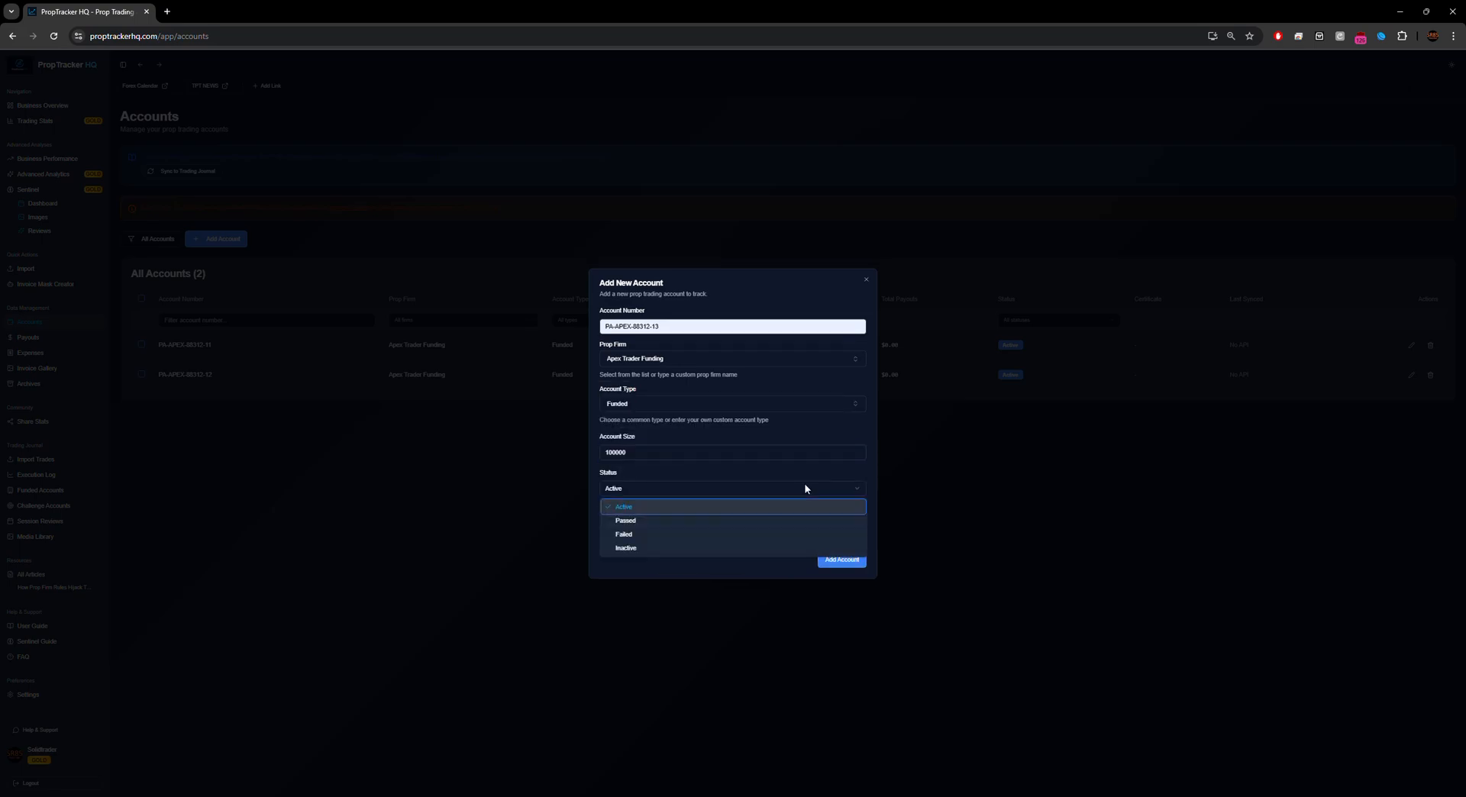
{"action": "left_click", "coordinate": [631, 509]}
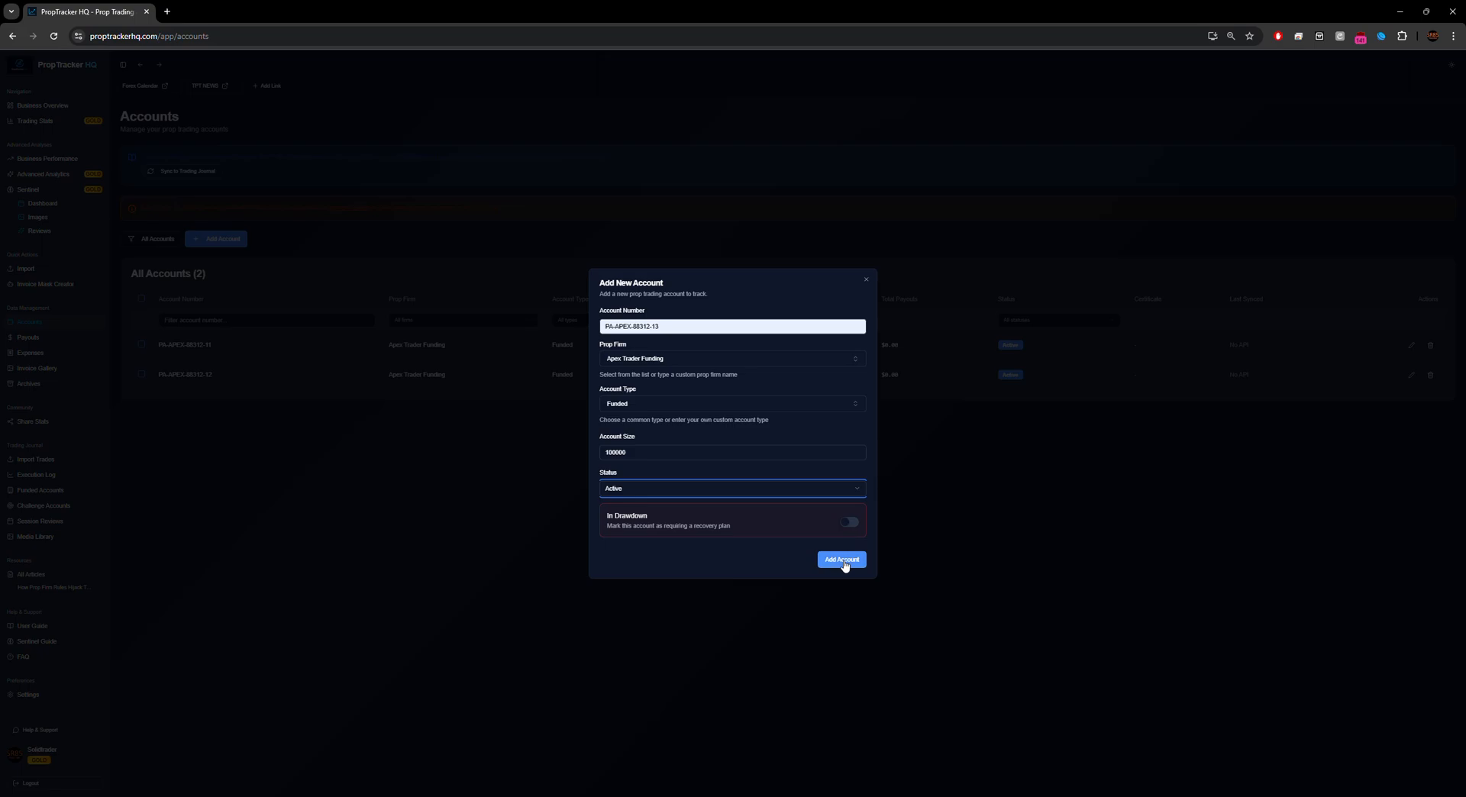
{"action": "left_click", "coordinate": [846, 563]}
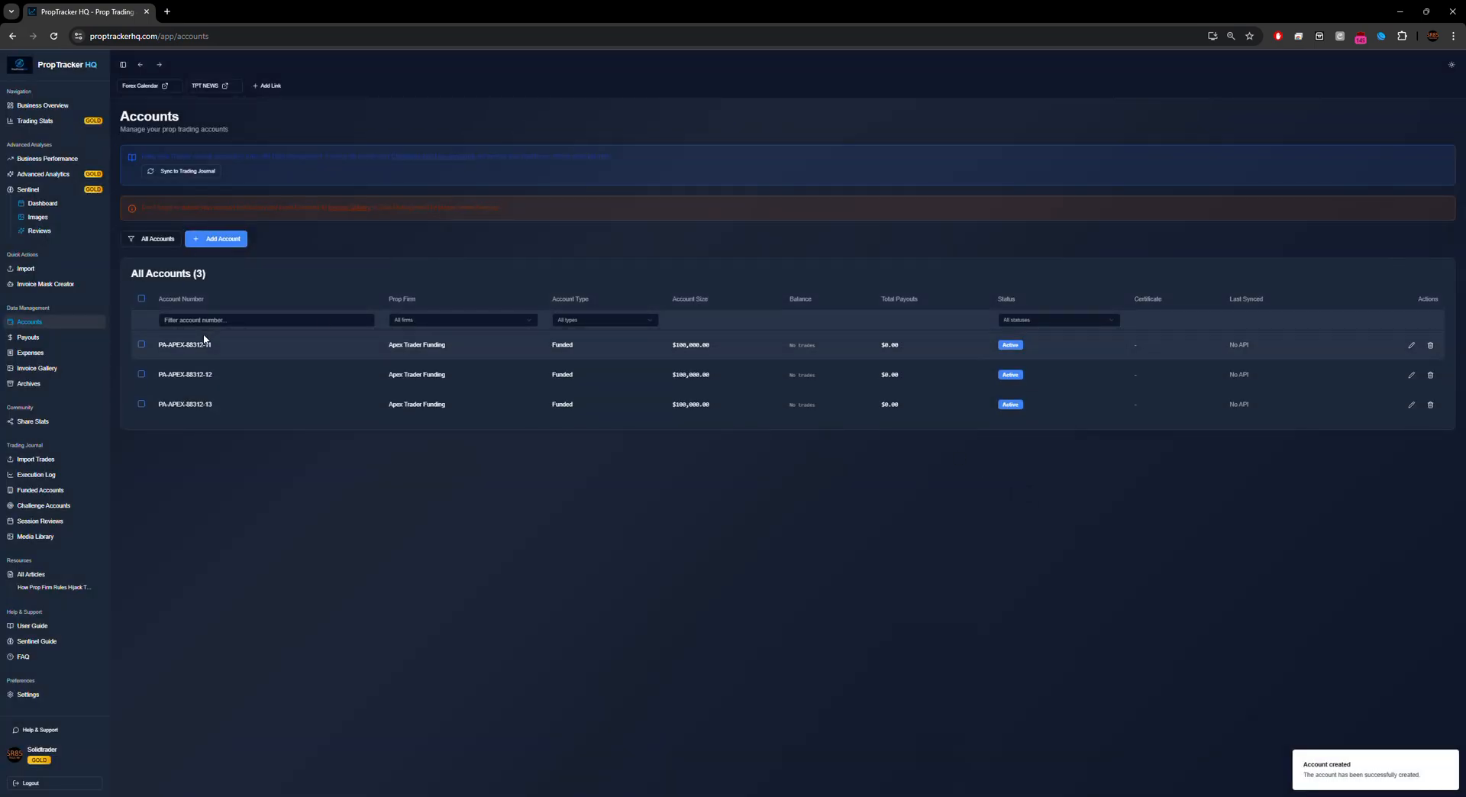
Step: On Trade Import, target the first Apex funded account with platform Tradovate and Central US timezone
{"action": "left_click", "coordinate": [51, 461]}
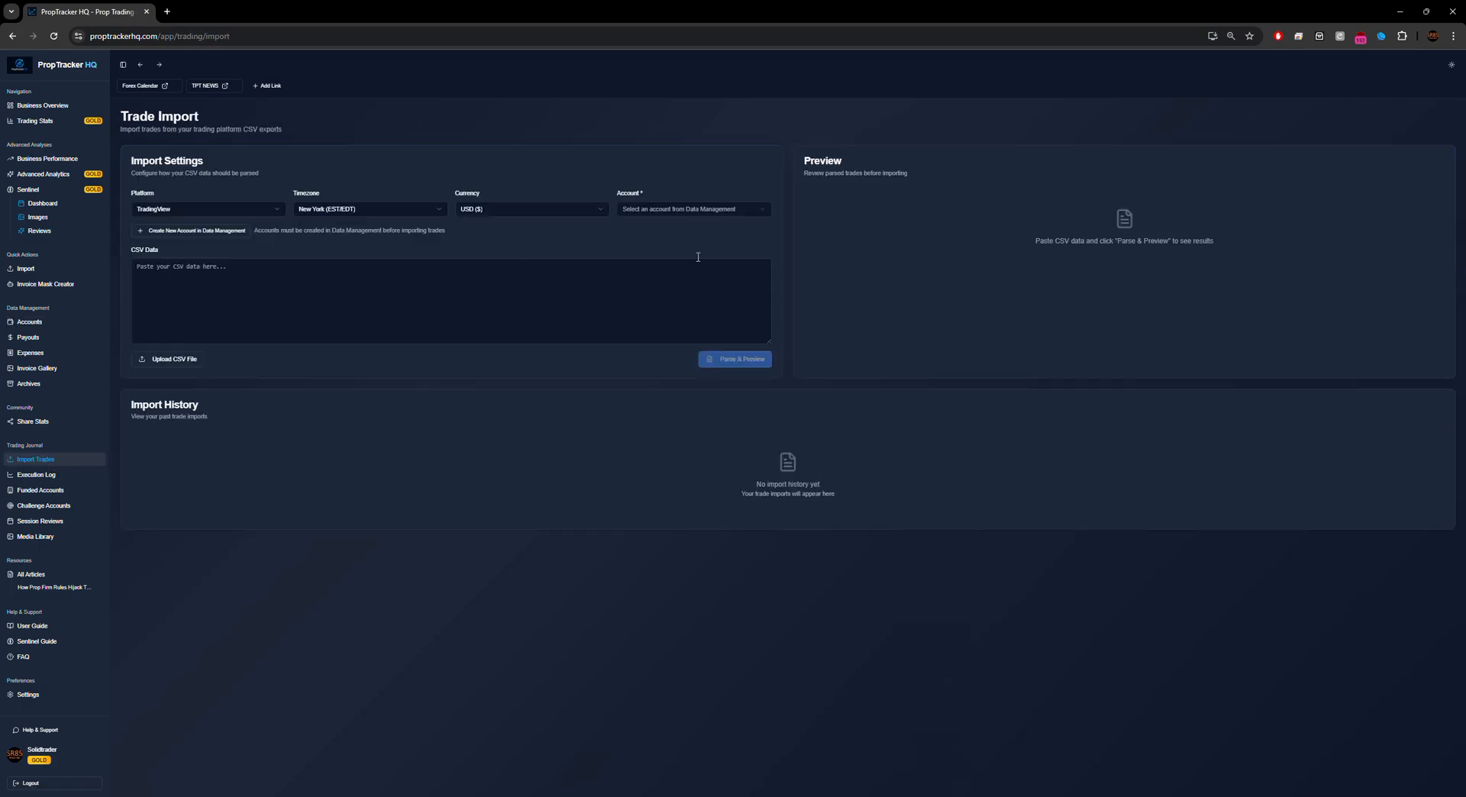
{"action": "left_click", "coordinate": [645, 210]}
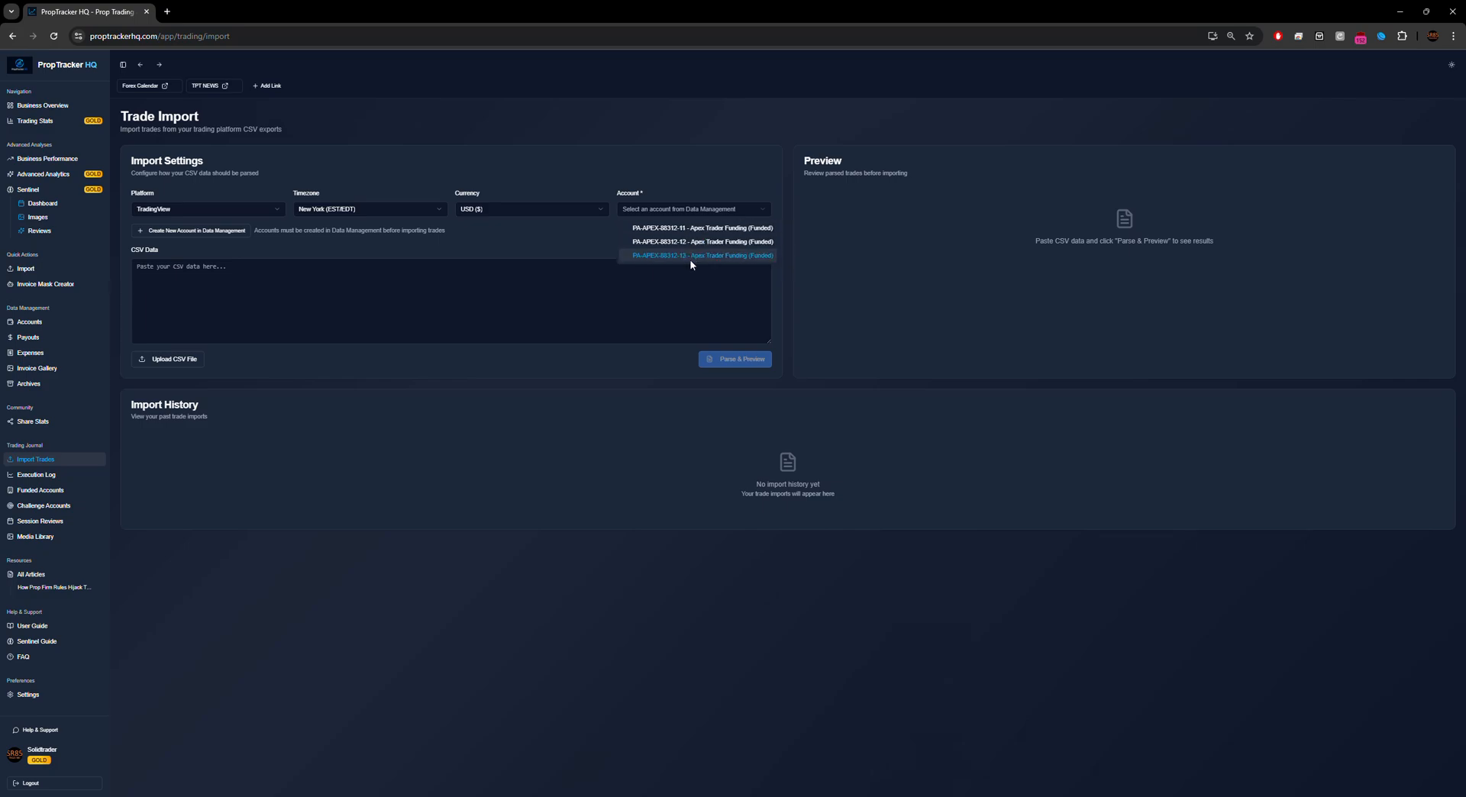
{"action": "left_click", "coordinate": [687, 228]}
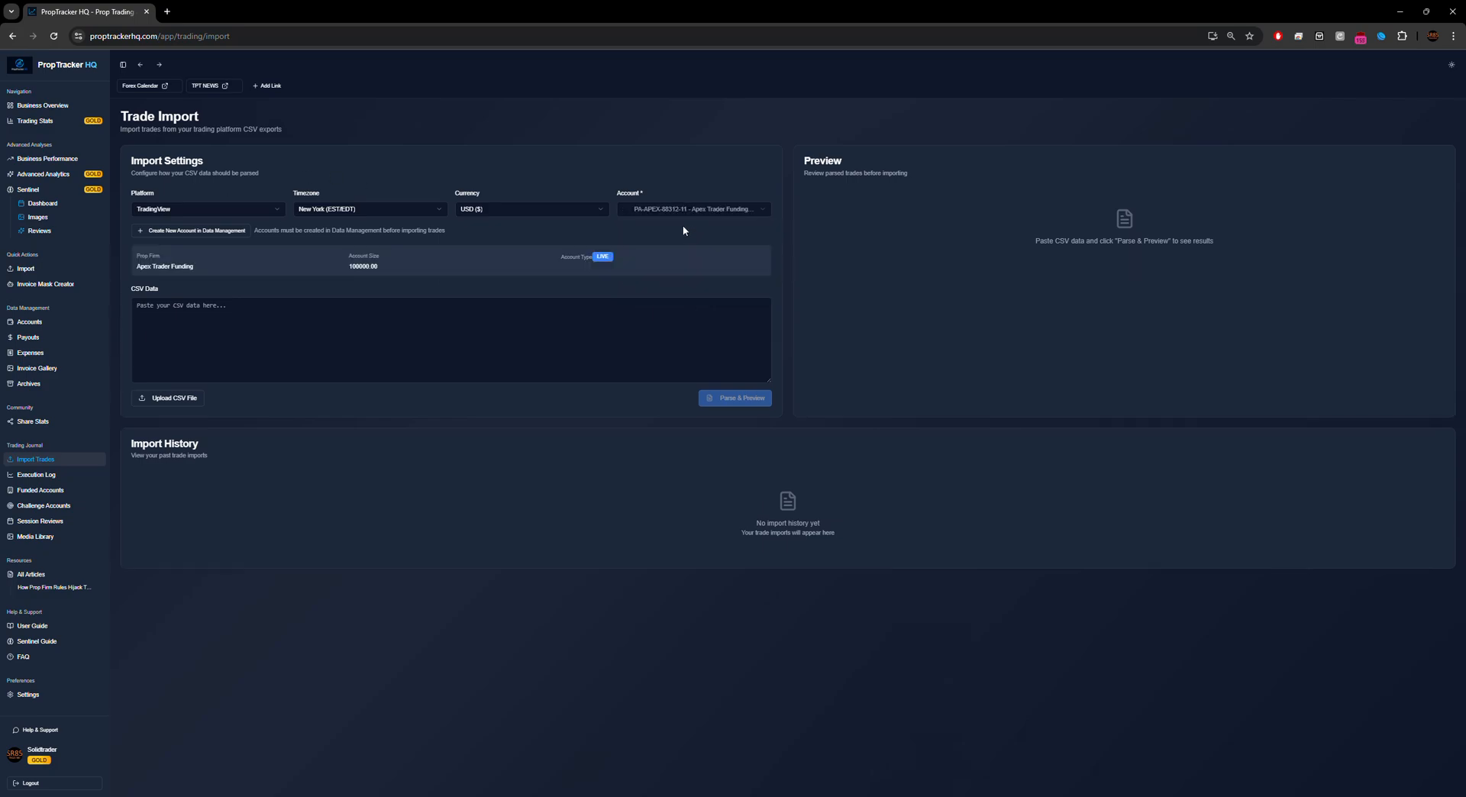
{"action": "left_click", "coordinate": [220, 211]}
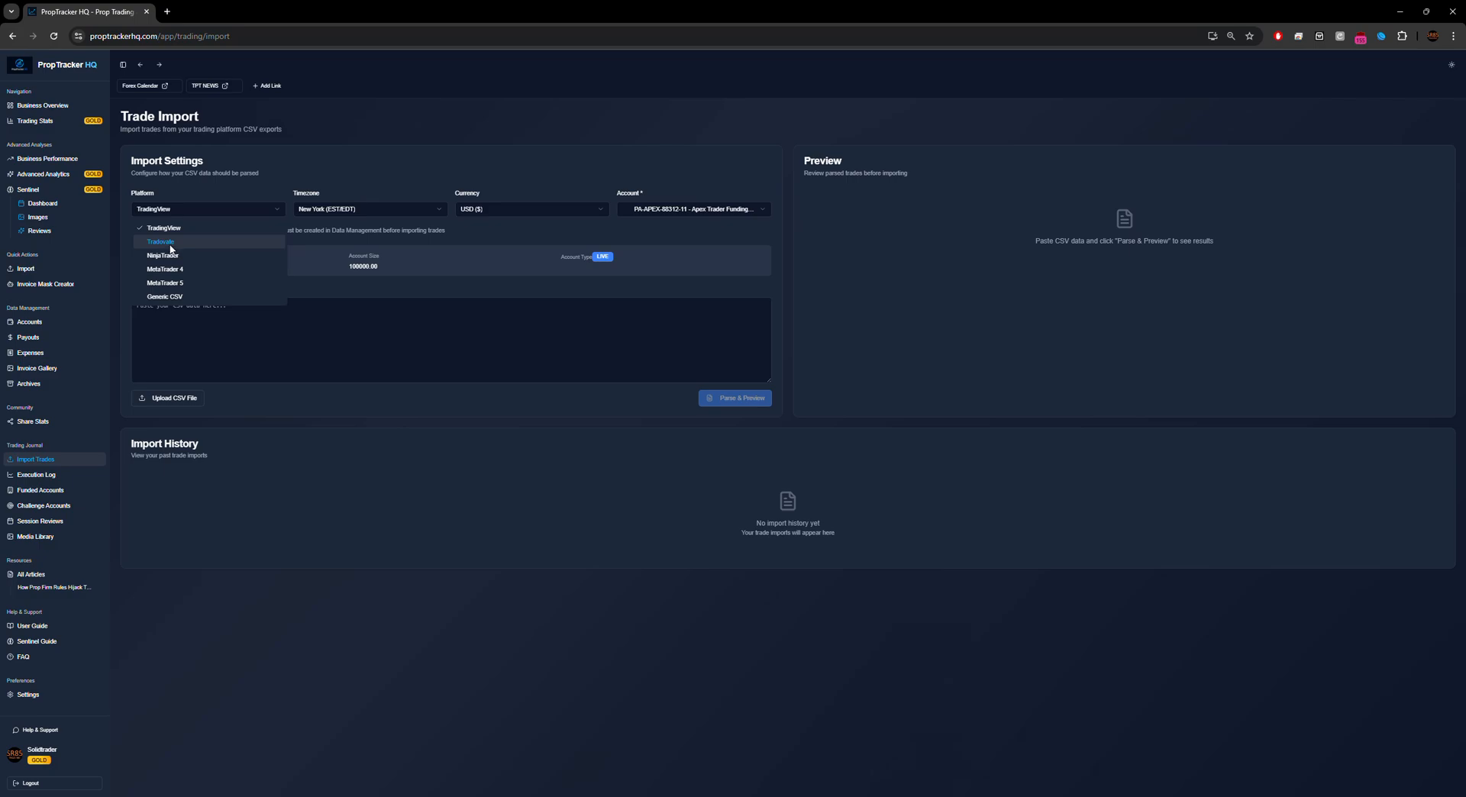
{"action": "left_click", "coordinate": [170, 243]}
{"action": "left_click", "coordinate": [361, 211]}
{"action": "left_click", "coordinate": [339, 245]}
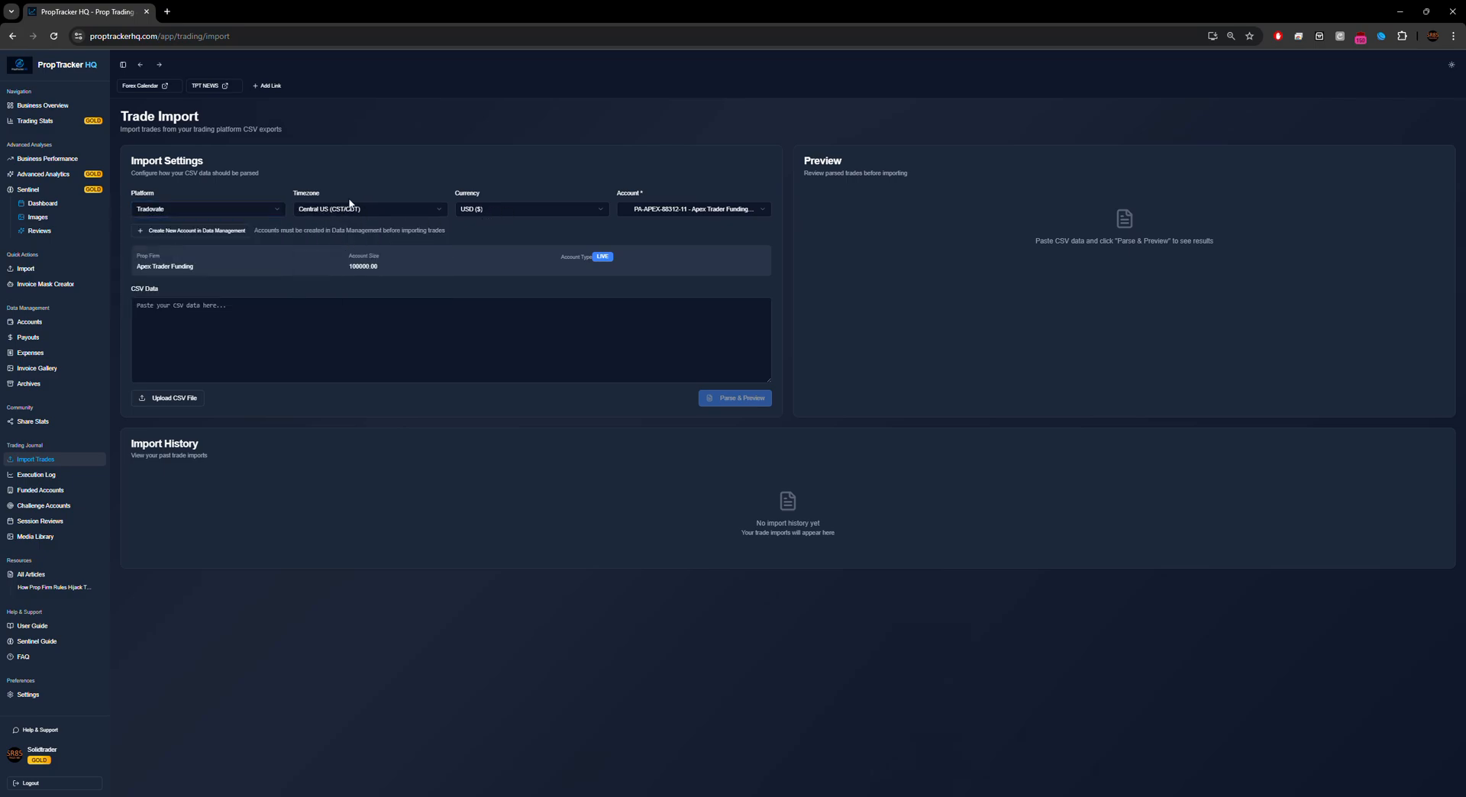
Step: Upload the first CSV from Downloads and parse it to preview its 5 trades
{"action": "left_click", "coordinate": [238, 315]}
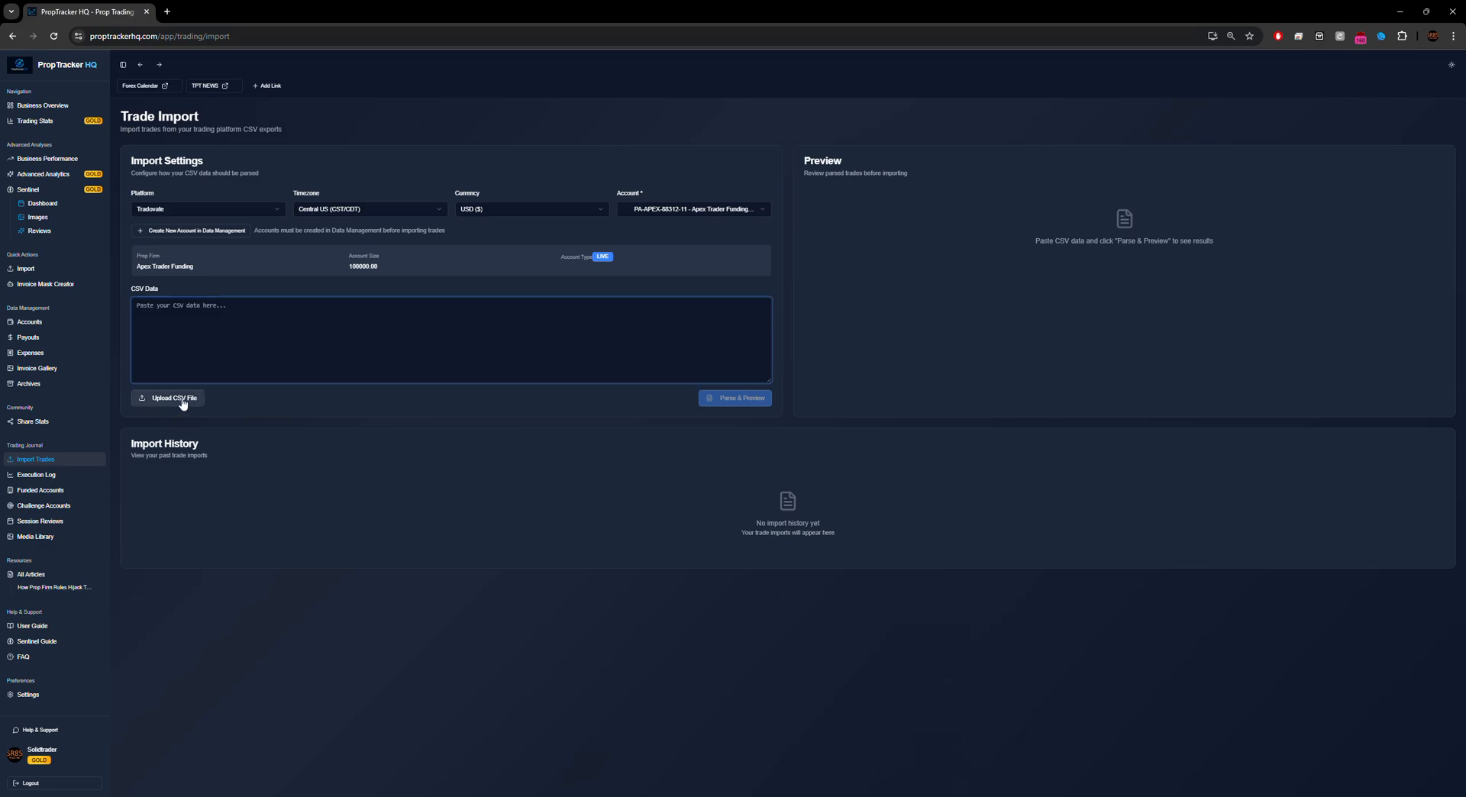
{"action": "left_click", "coordinate": [177, 398]}
{"action": "left_click", "coordinate": [147, 112]}
{"action": "left_click", "coordinate": [870, 542]}
{"action": "left_click_drag", "start_coordinate": [535, 365], "coordinate": [131, 309]}
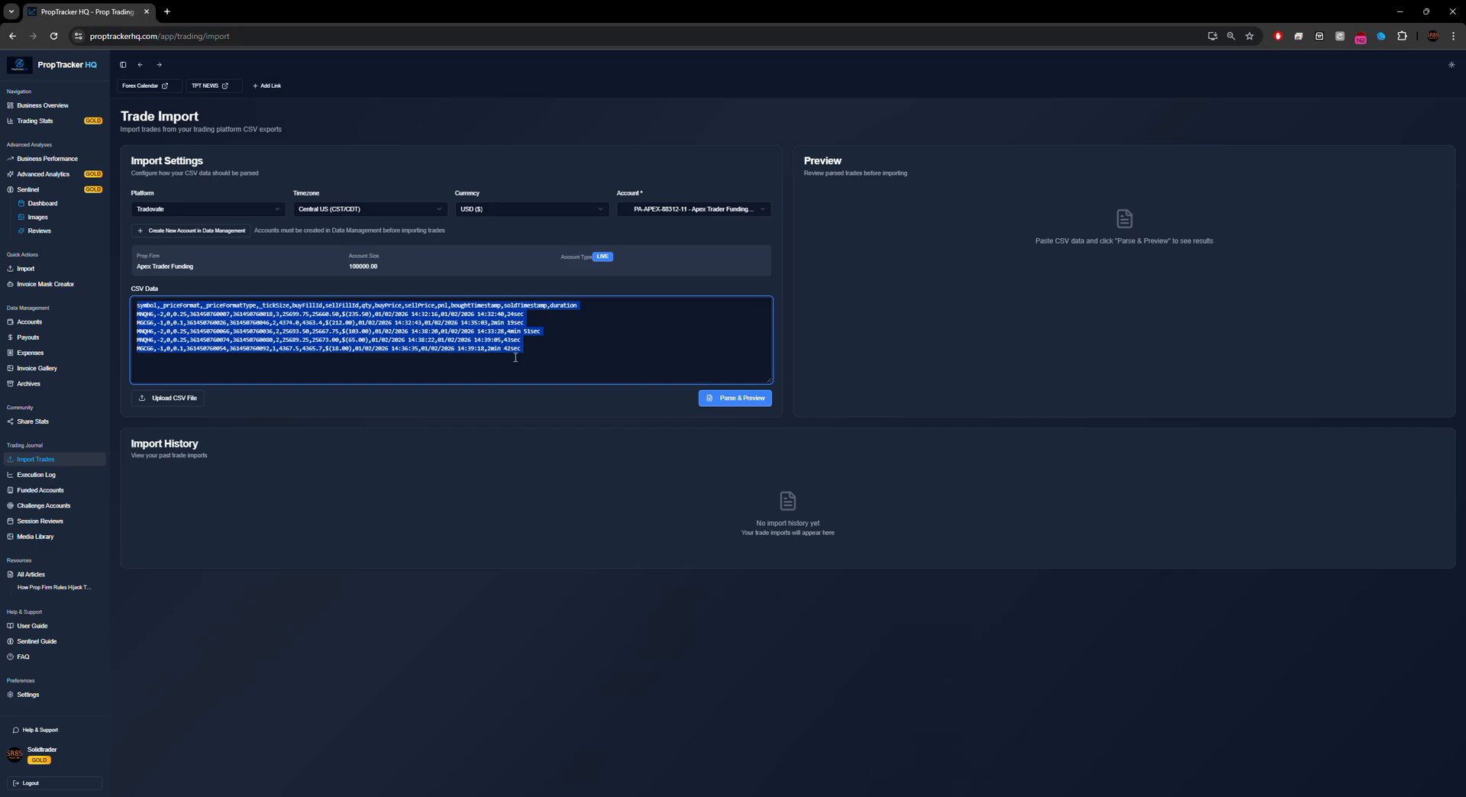
{"action": "left_click", "coordinate": [546, 349]}
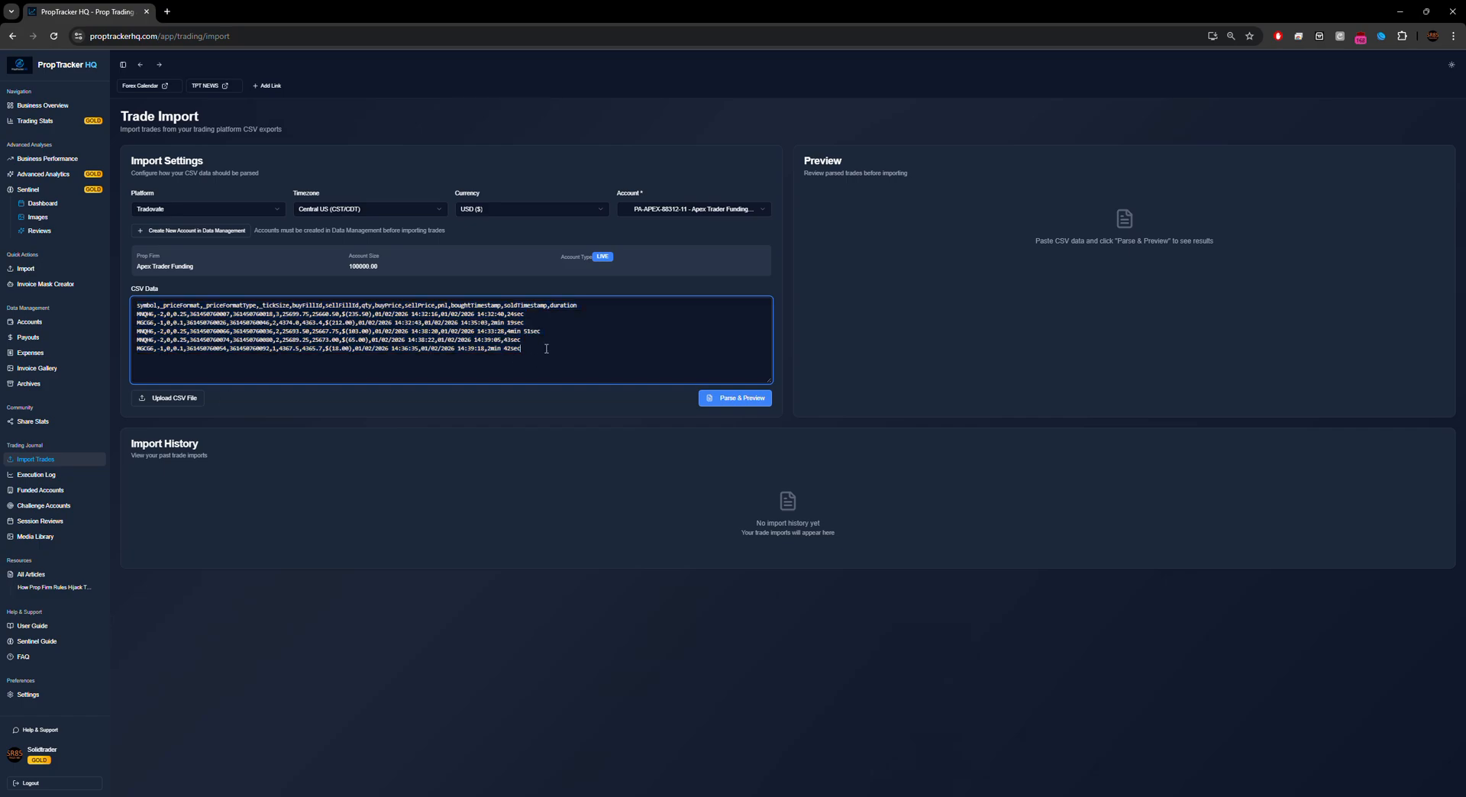
{"action": "left_click", "coordinate": [744, 405]}
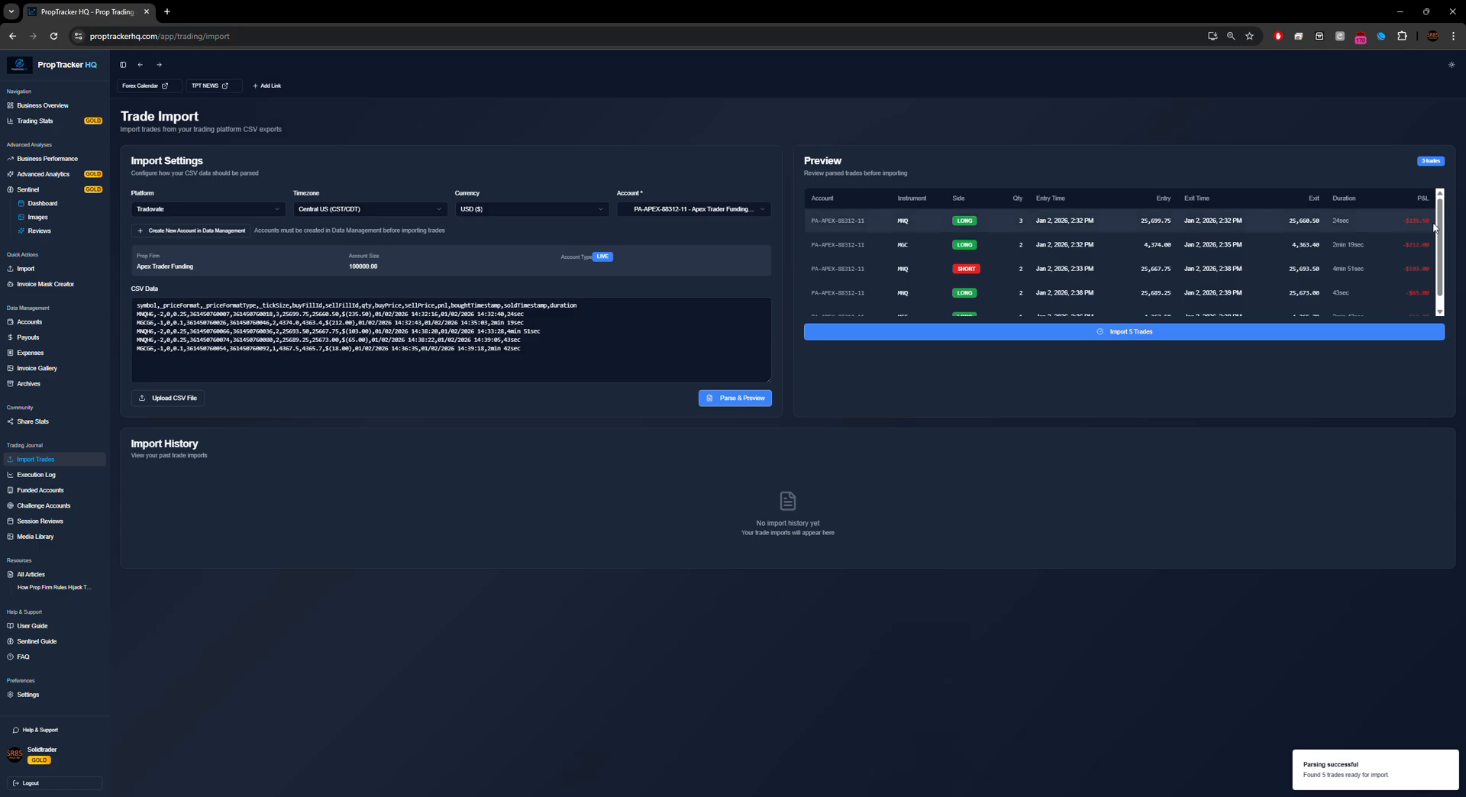
{"action": "scroll", "coordinate": [1439, 213], "scroll_direction": "down", "scroll_amount": 1}
Step: Import the 5 trades and save $11.30 as the fees for that import batch
{"action": "left_click", "coordinate": [1159, 337]}
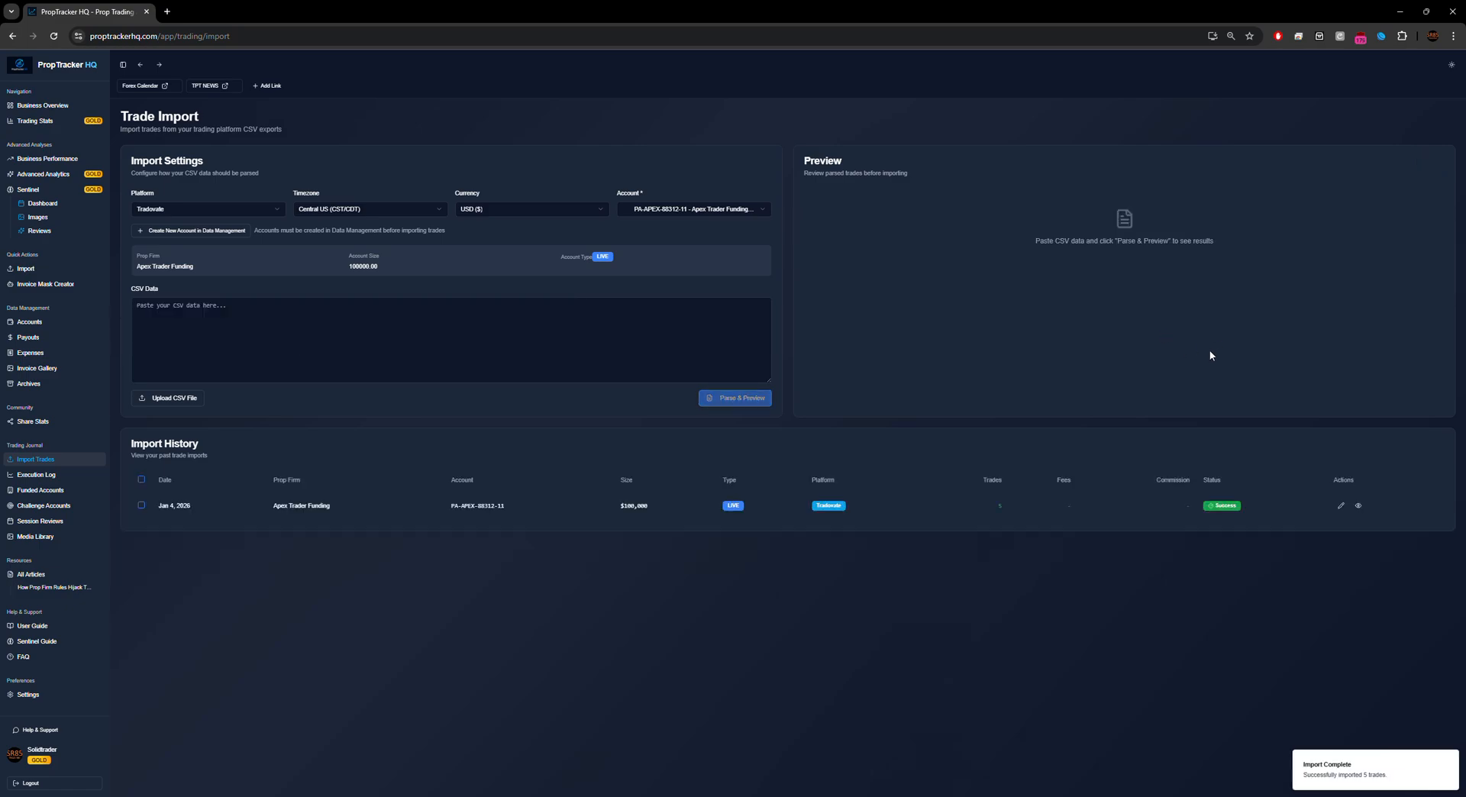
{"action": "left_click", "coordinate": [1340, 505]}
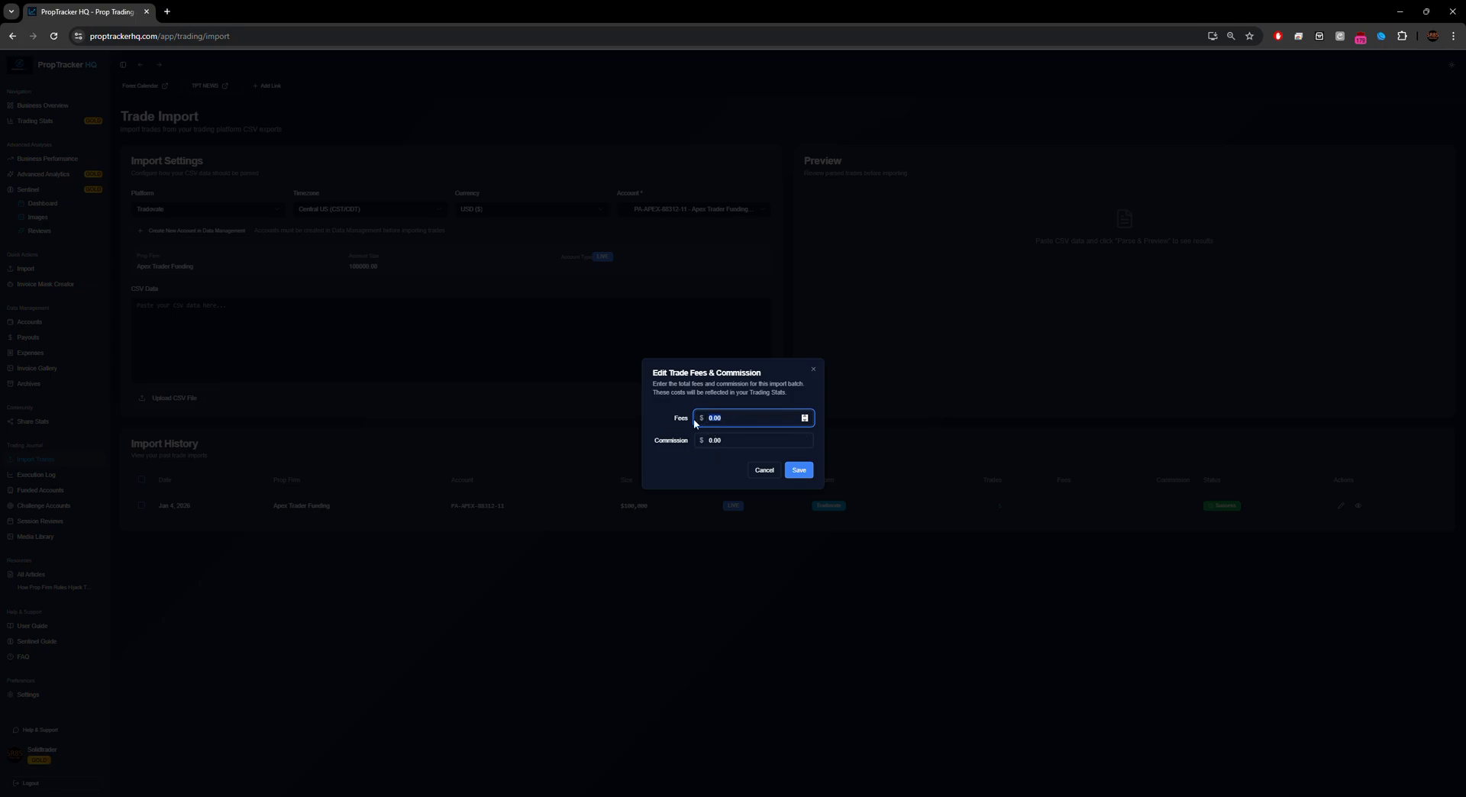
{"action": "type", "text": "11.30"}
{"action": "left_click", "coordinate": [797, 470]}
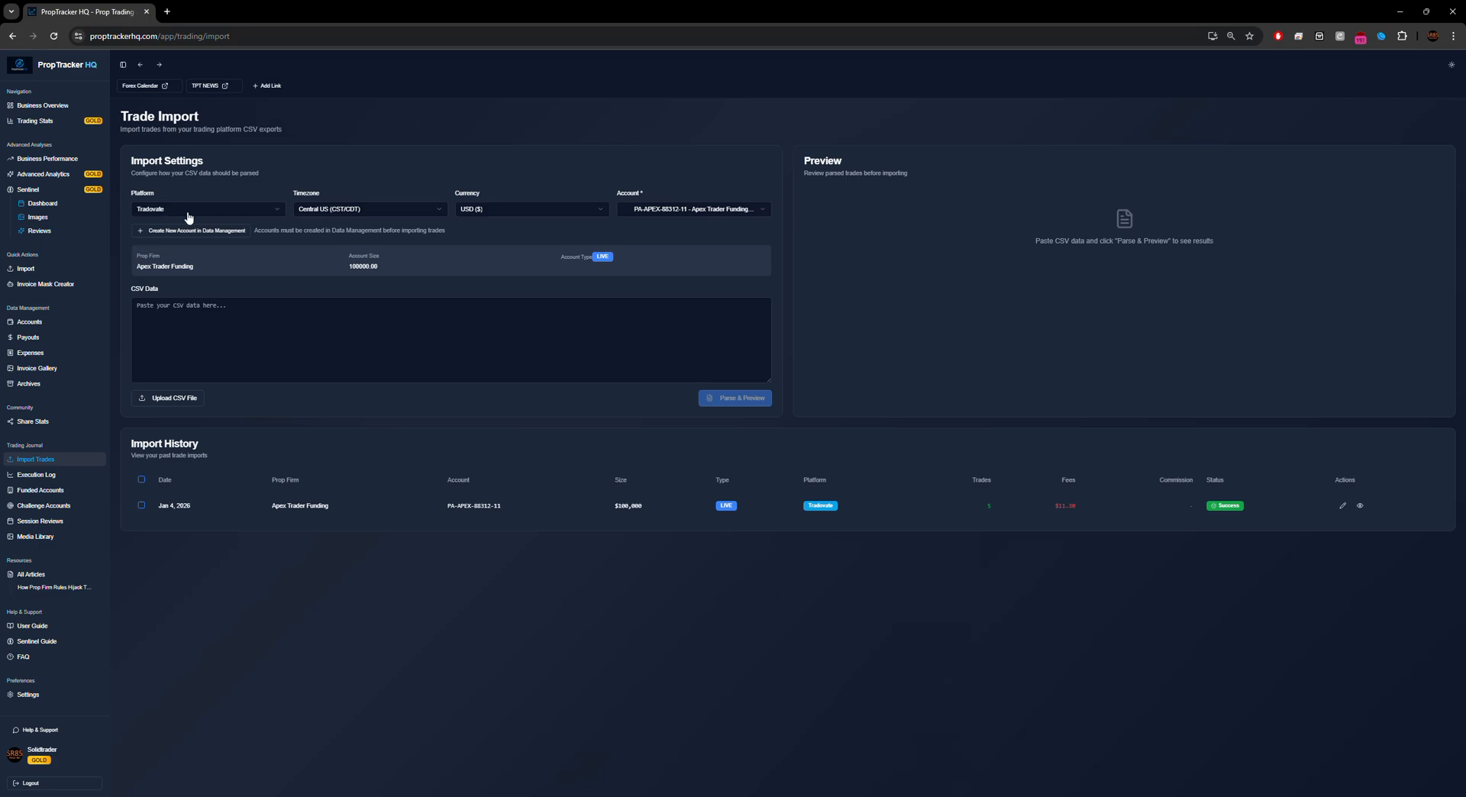
Step: Switch the import account to the second Apex funded account (-12) and load Performance 12.csv
{"action": "left_click", "coordinate": [256, 209]}
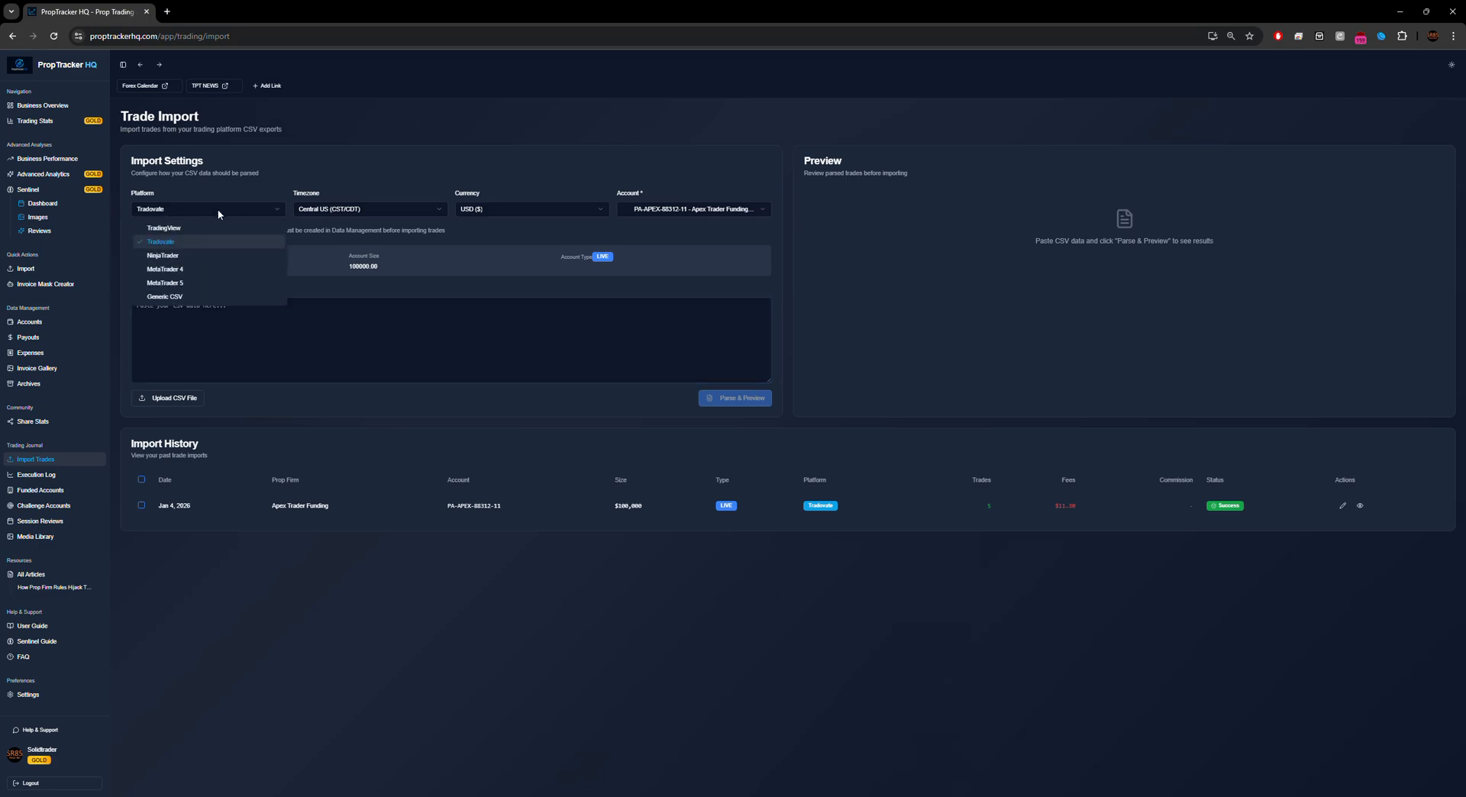
{"action": "left_click", "coordinate": [695, 210]}
{"action": "left_click", "coordinate": [712, 239]}
{"action": "left_click", "coordinate": [174, 398]}
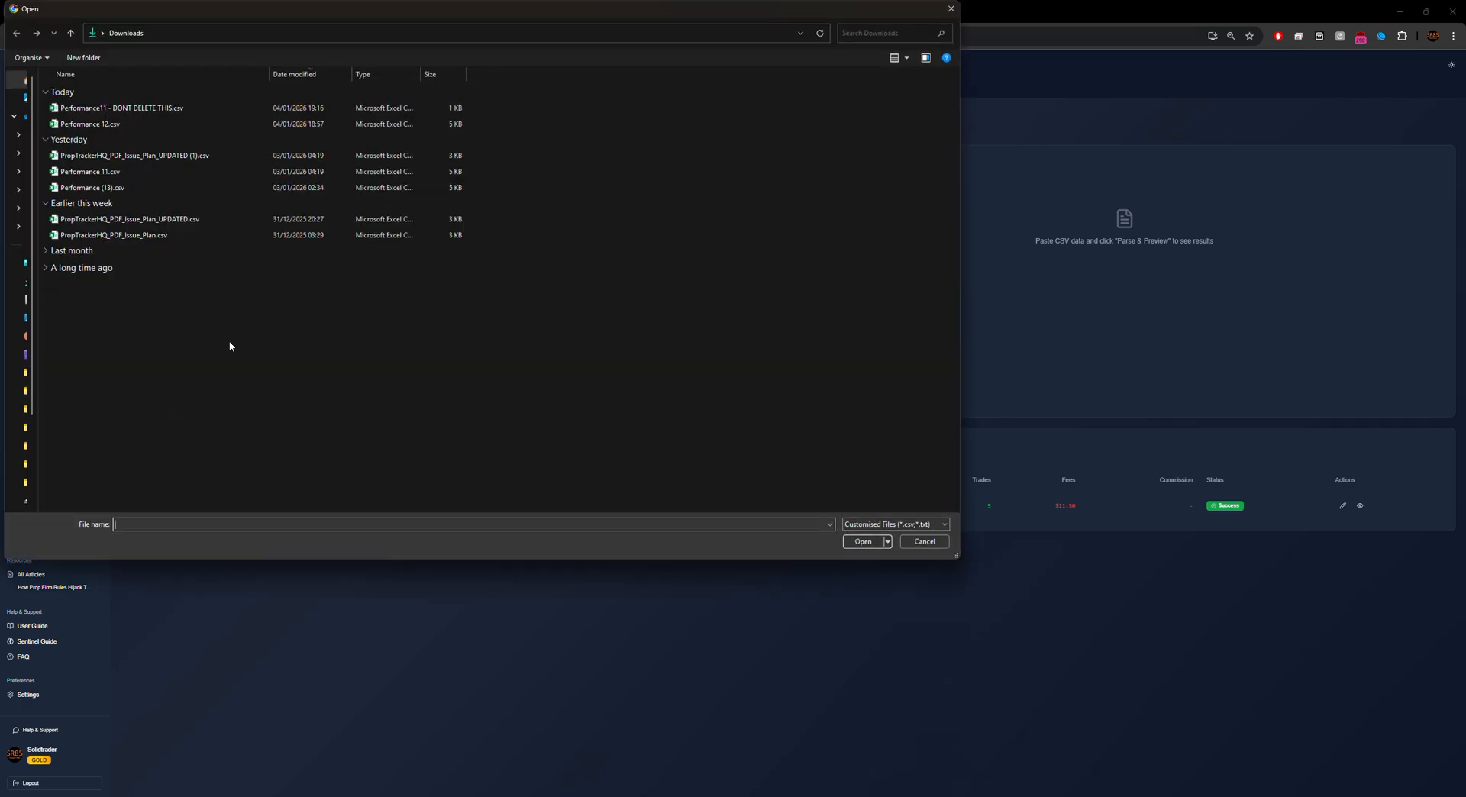
{"action": "left_click", "coordinate": [140, 125]}
{"action": "left_click", "coordinate": [865, 542]}
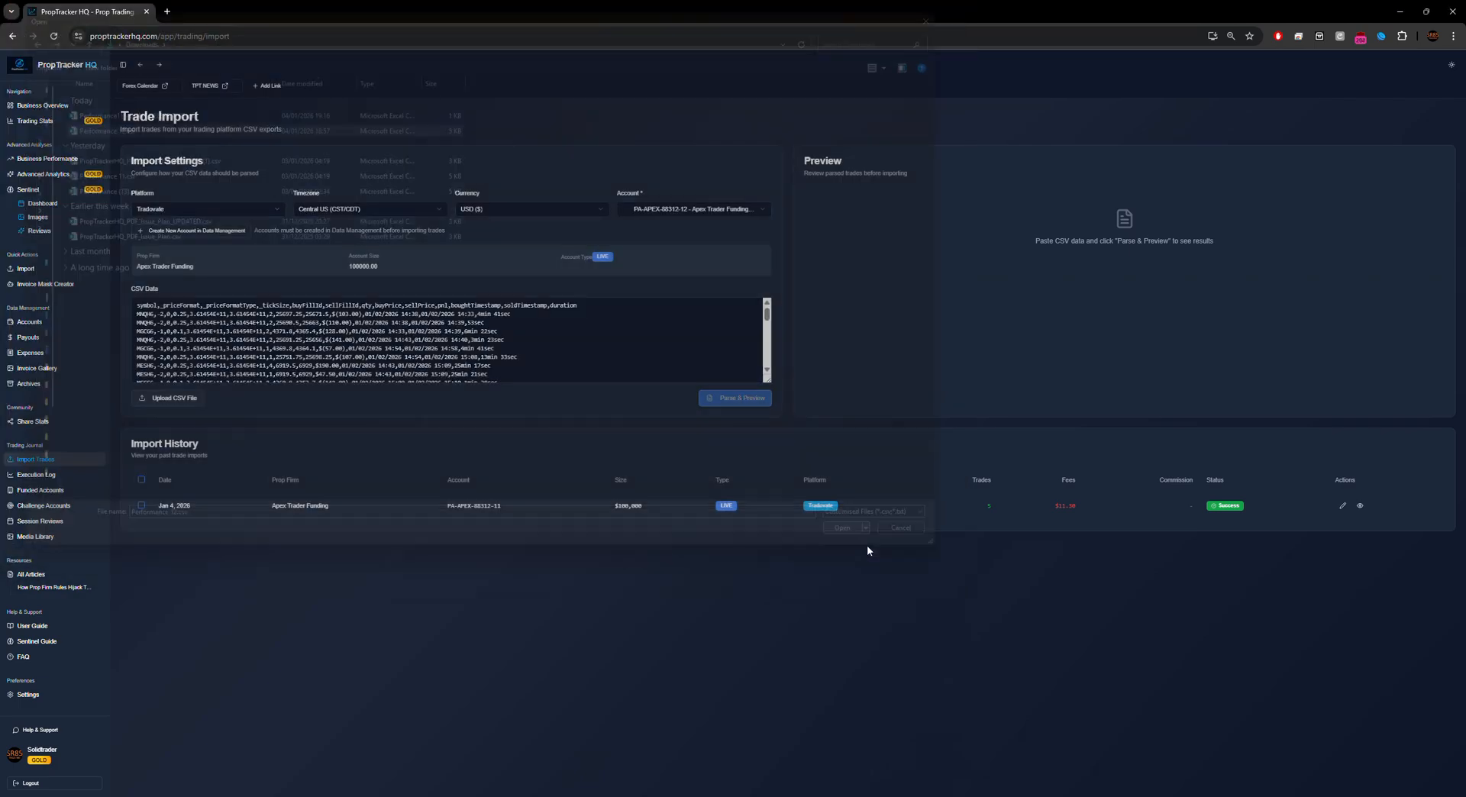
Step: Parse Performance 12.csv and import its 40 trades, leaving the batch fees unchanged
{"action": "left_click", "coordinate": [761, 324]}
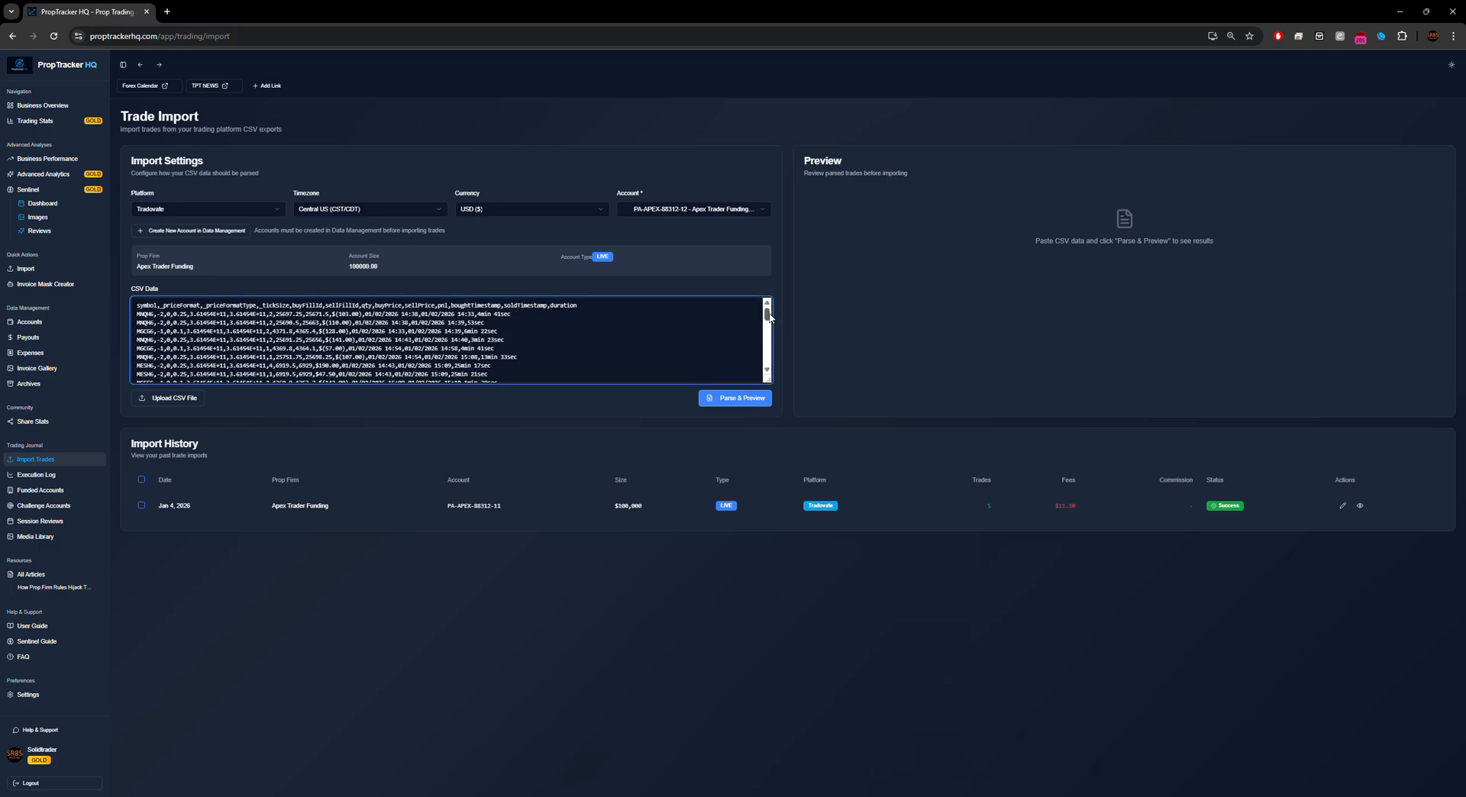
{"action": "scroll", "coordinate": [403, 377], "scroll_direction": "down", "scroll_amount": 5}
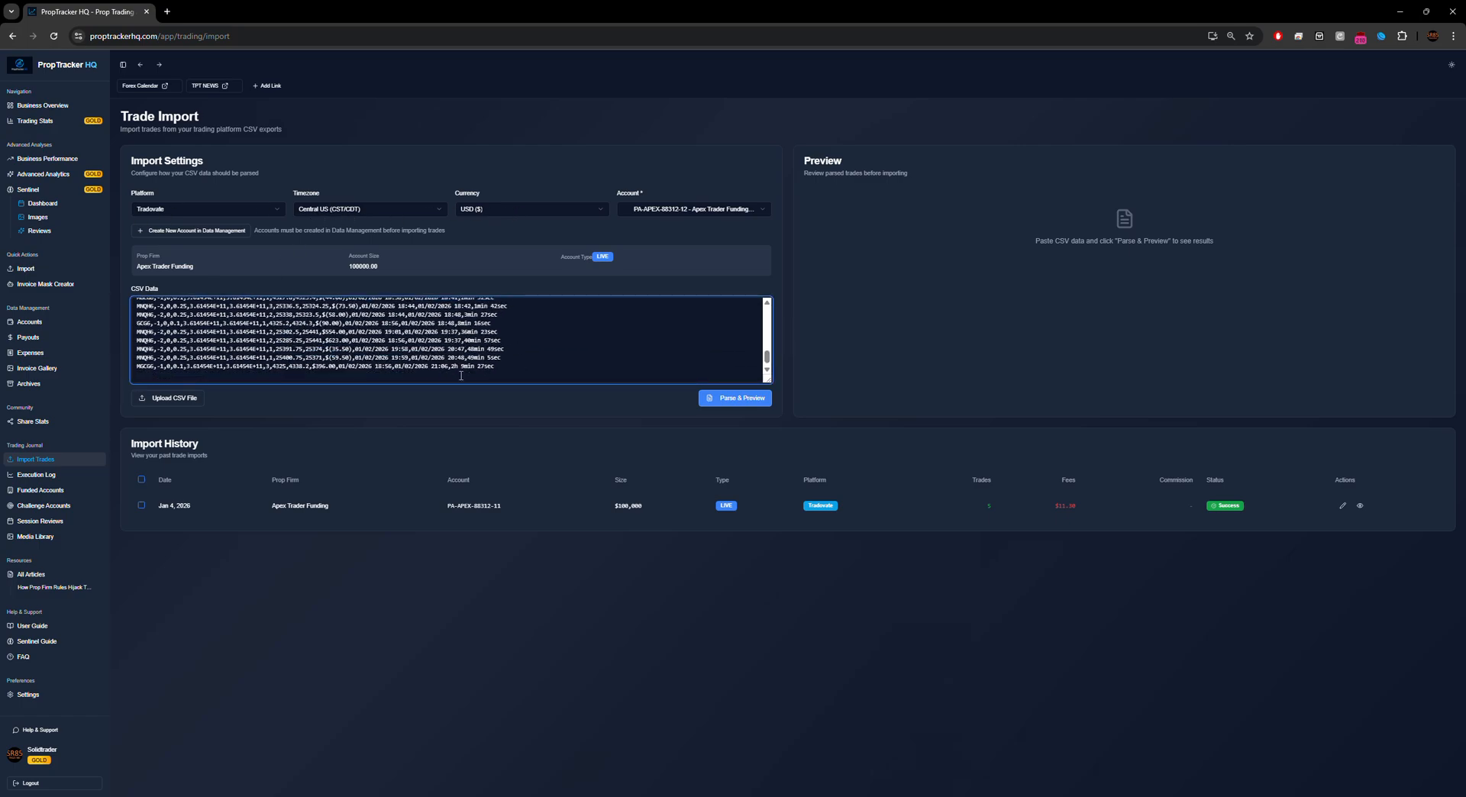
{"action": "left_click", "coordinate": [745, 405]}
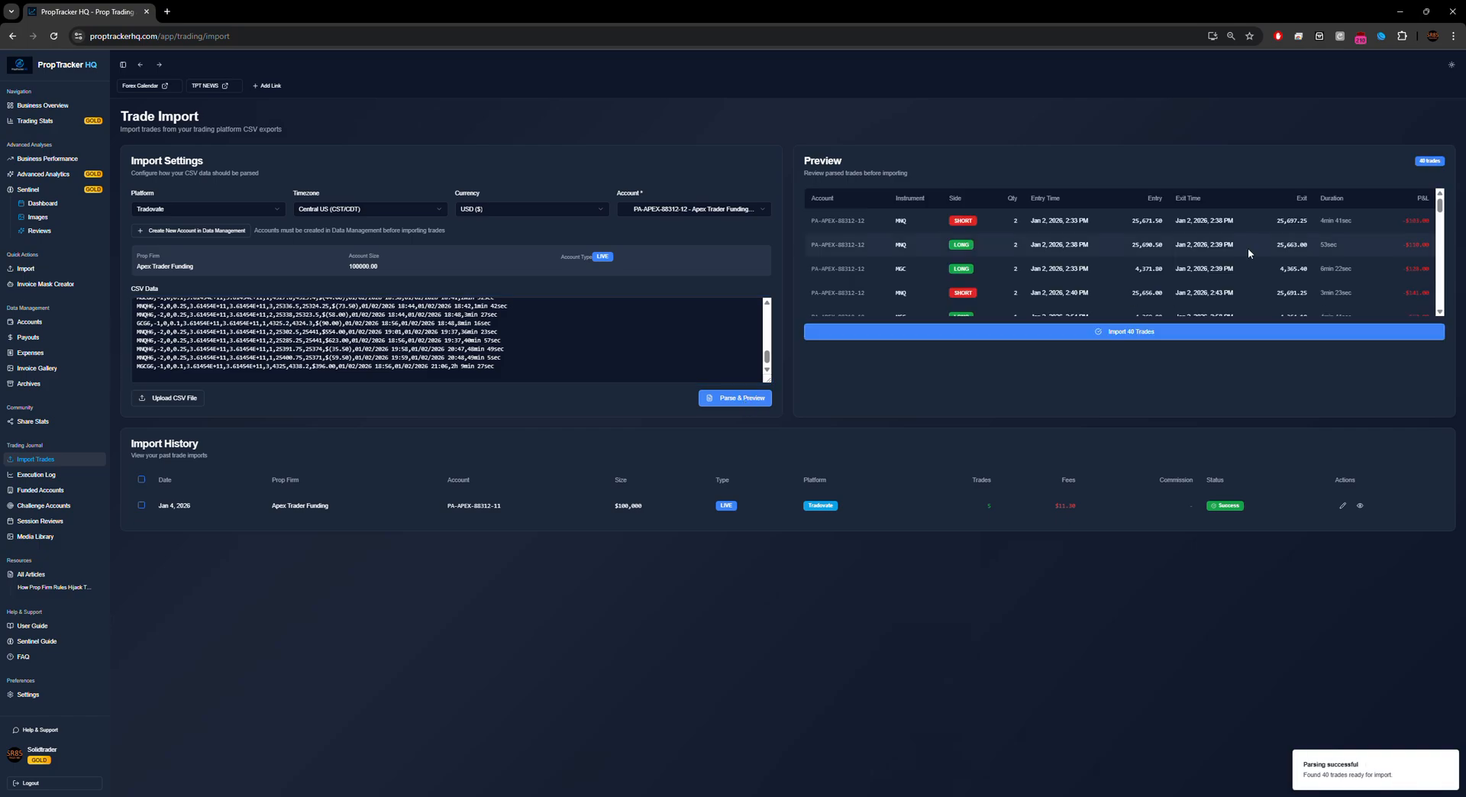
{"action": "left_click_drag", "start_coordinate": [1440, 211], "coordinate": [1438, 309]}
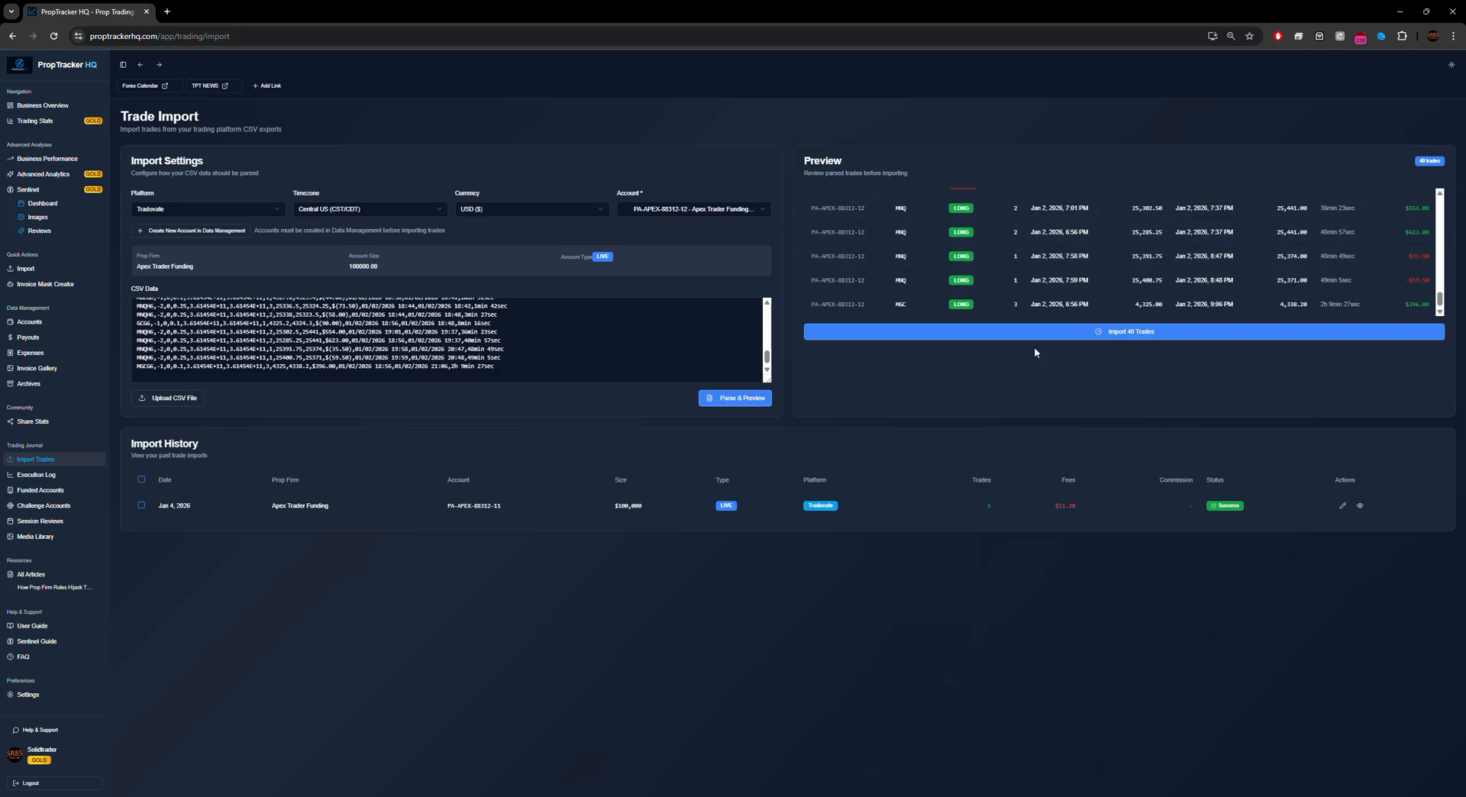
{"action": "left_click", "coordinate": [1134, 337]}
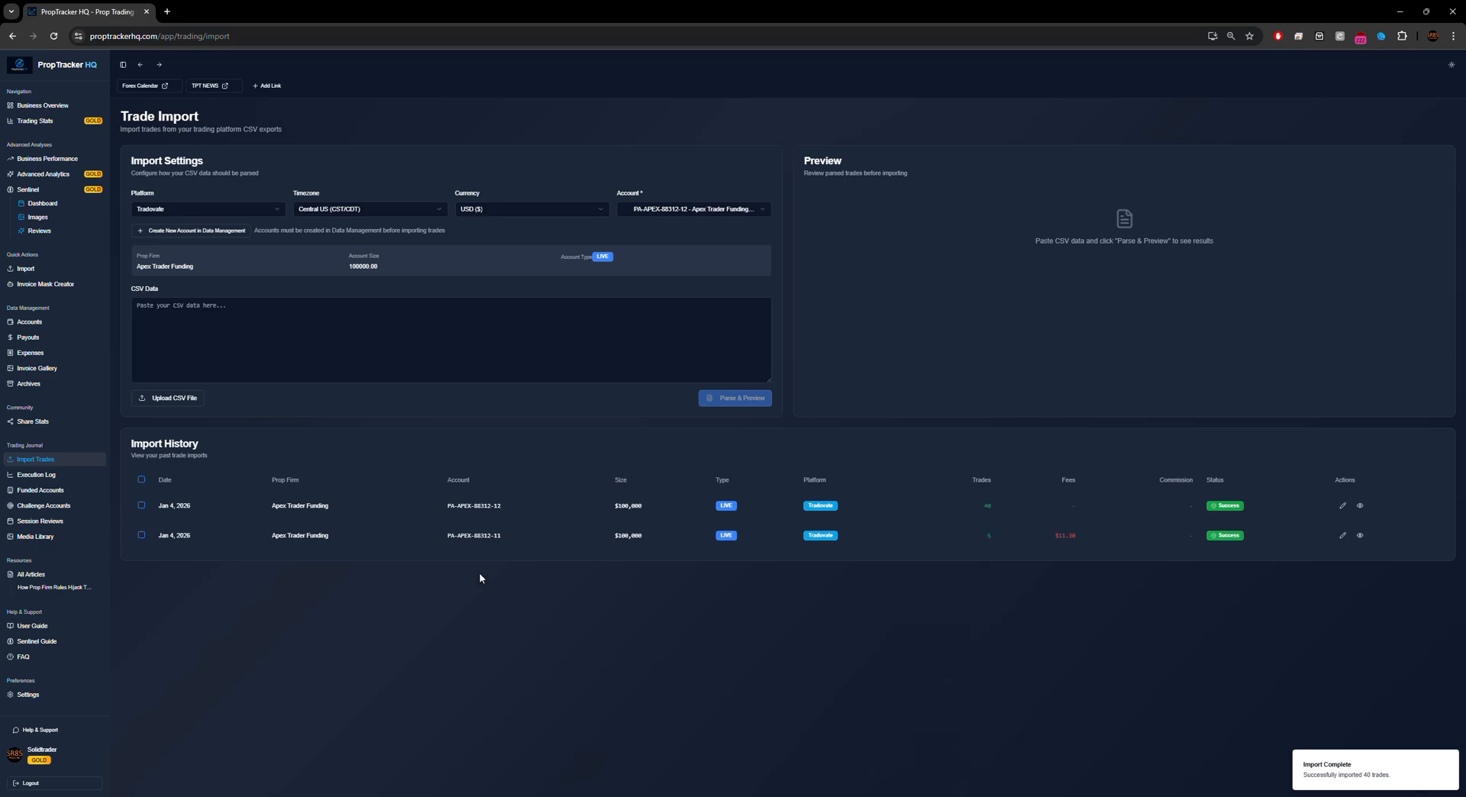
{"action": "left_click", "coordinate": [1343, 506]}
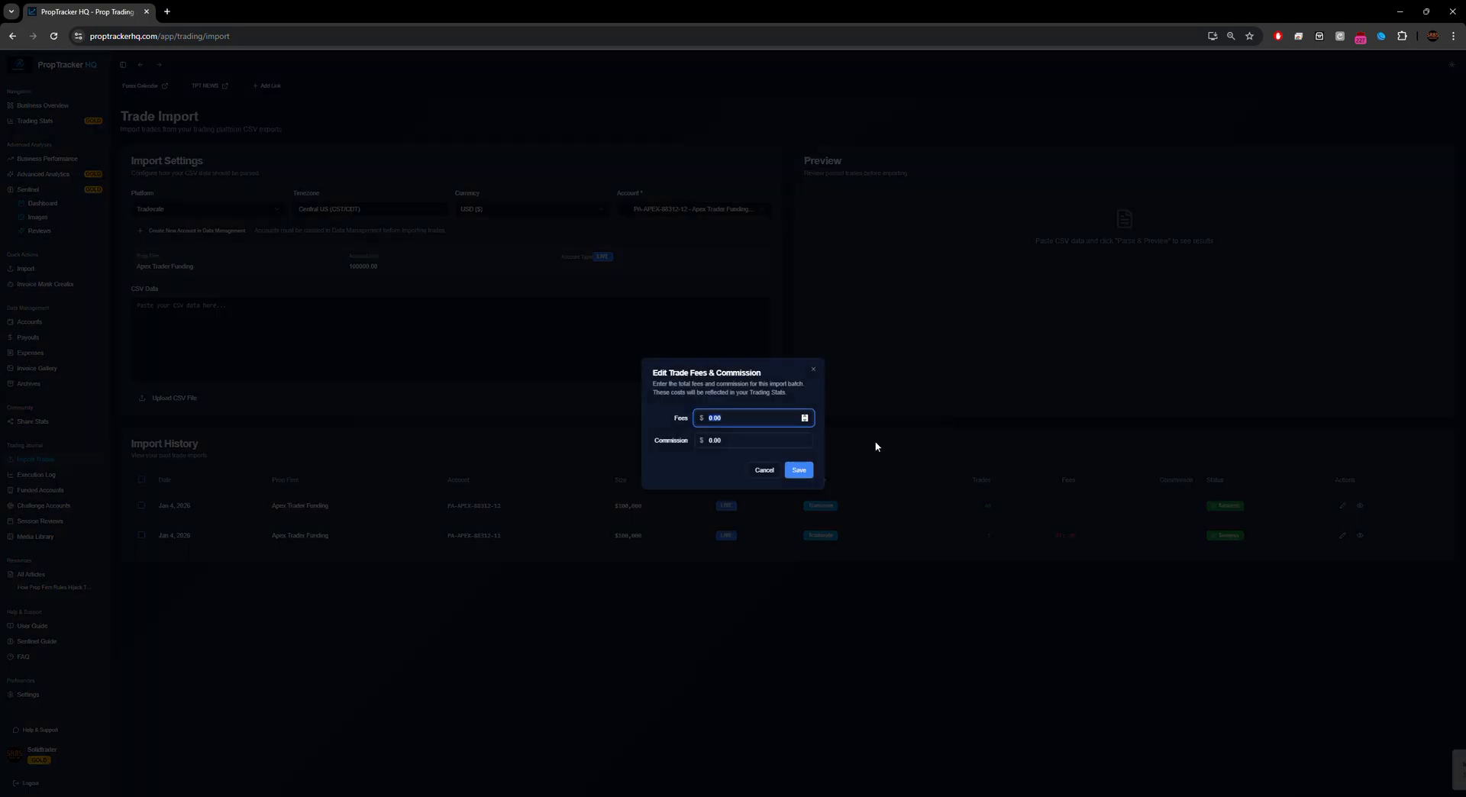
{"action": "left_click", "coordinate": [1067, 586]}
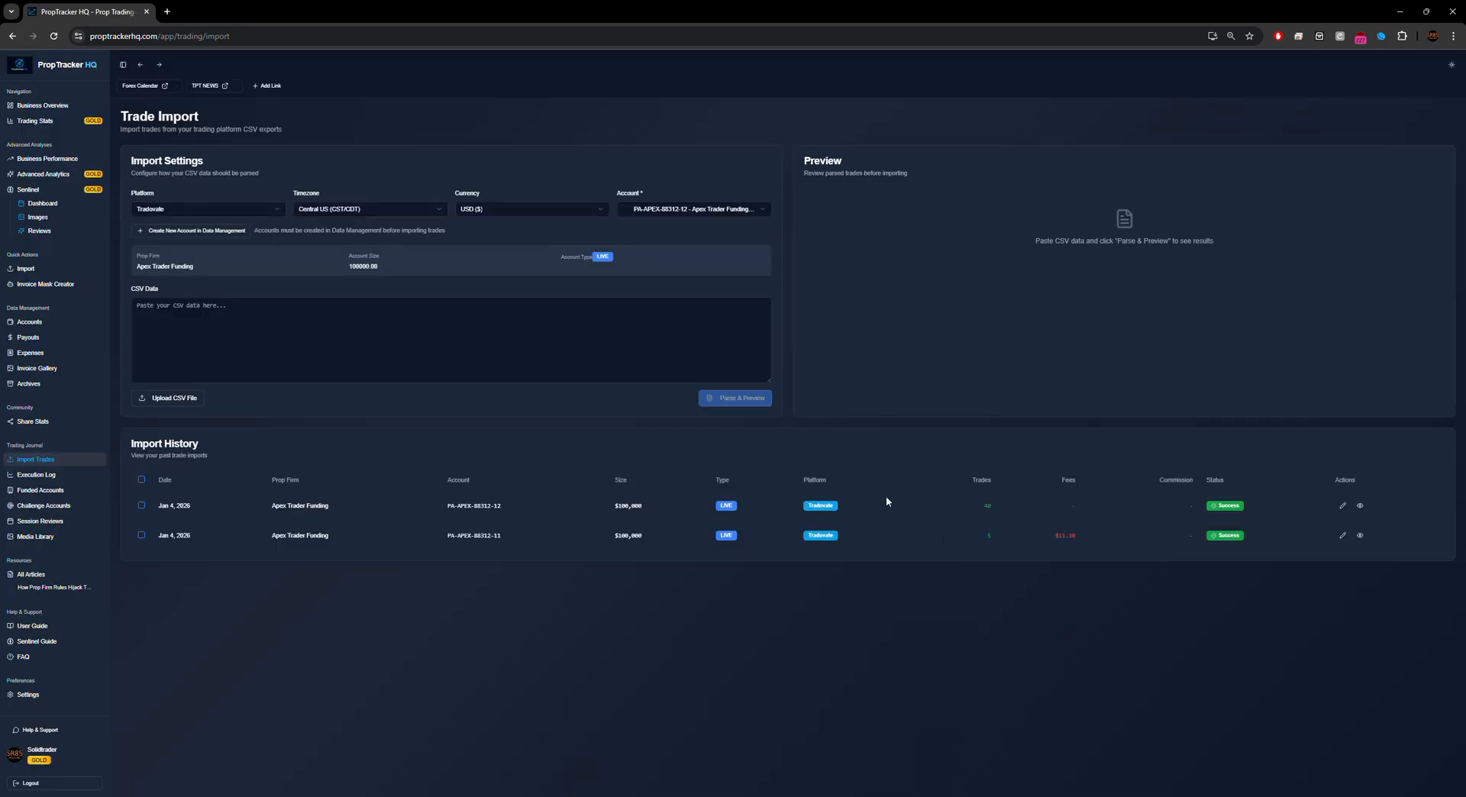
{"action": "key", "text": "alt+Tab"}
Step: Show Tradovate's performance report for 01/02/2026 and select the $104.08 trade fees total
{"action": "left_click", "coordinate": [1195, 63]}
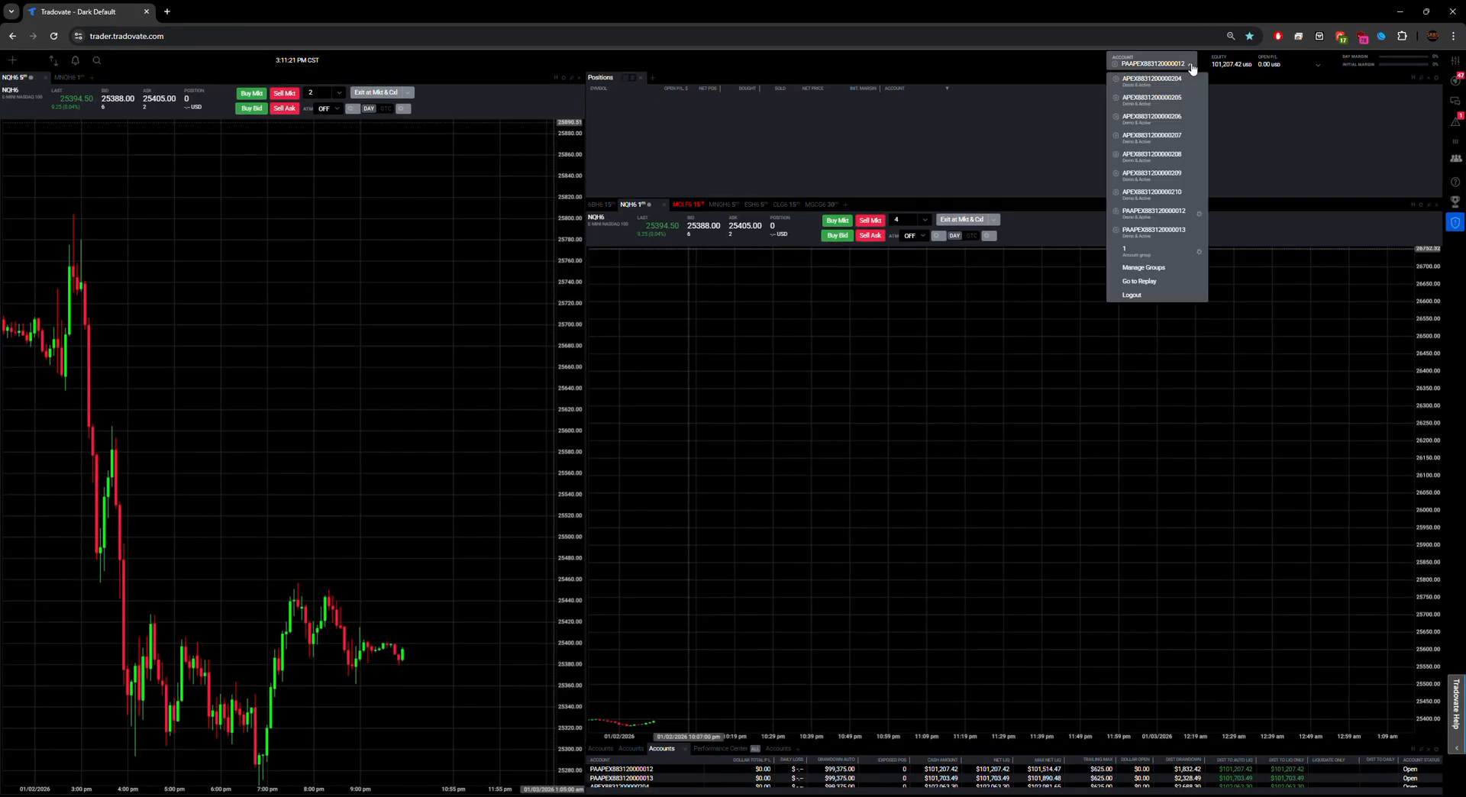
{"action": "left_click", "coordinate": [1201, 216]}
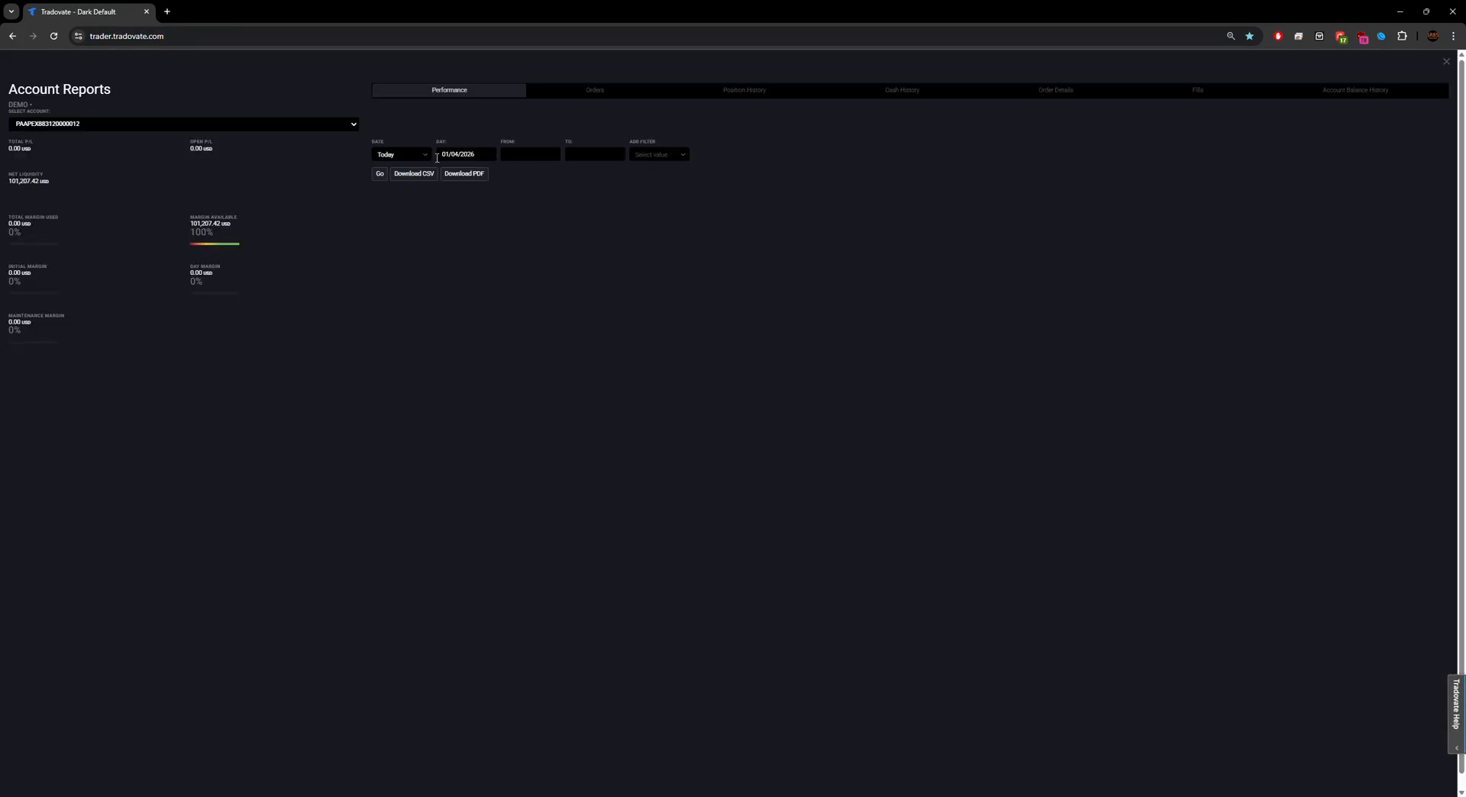
{"action": "left_click", "coordinate": [380, 174]}
{"action": "left_click", "coordinate": [412, 156]}
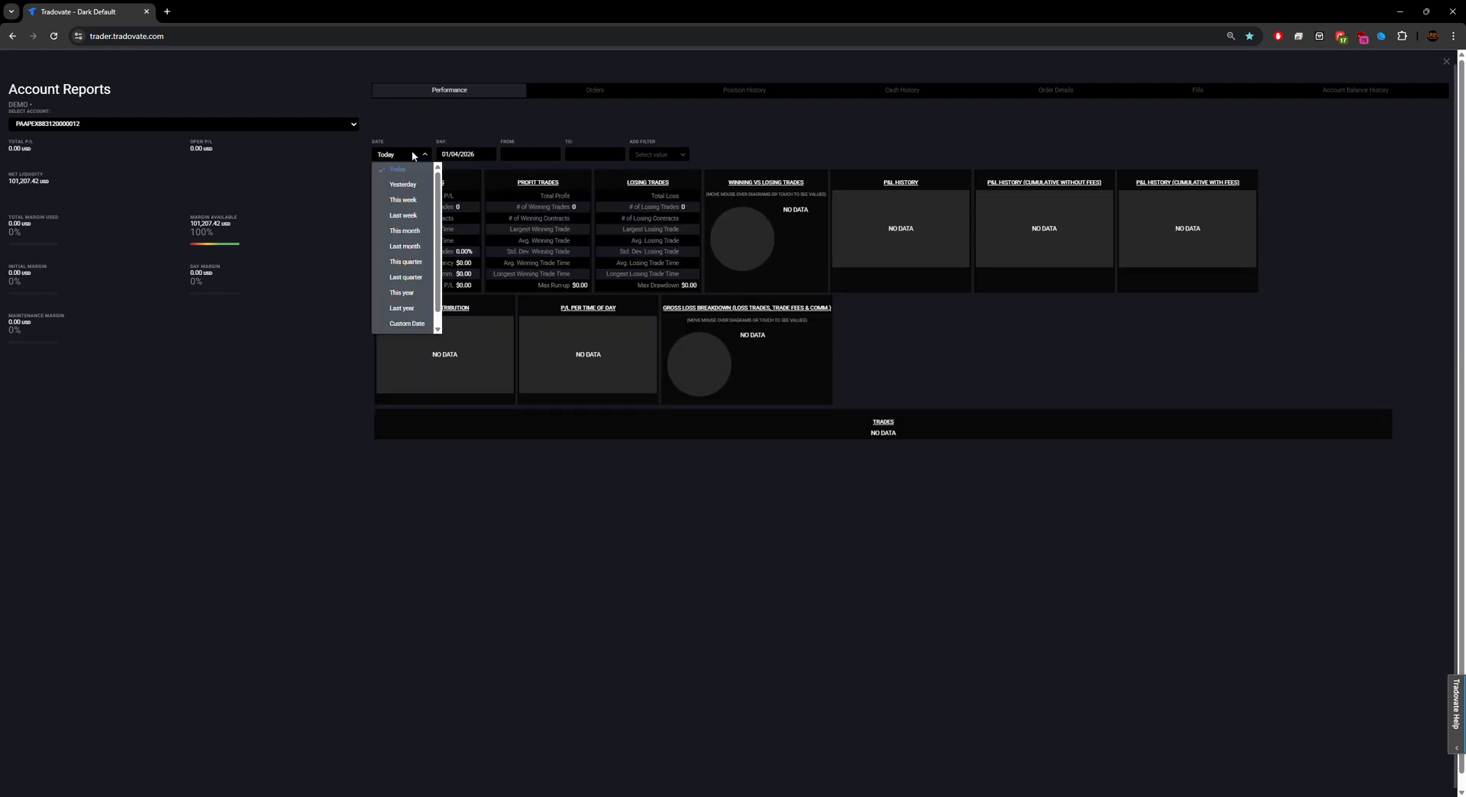
{"action": "left_click", "coordinate": [463, 155]}
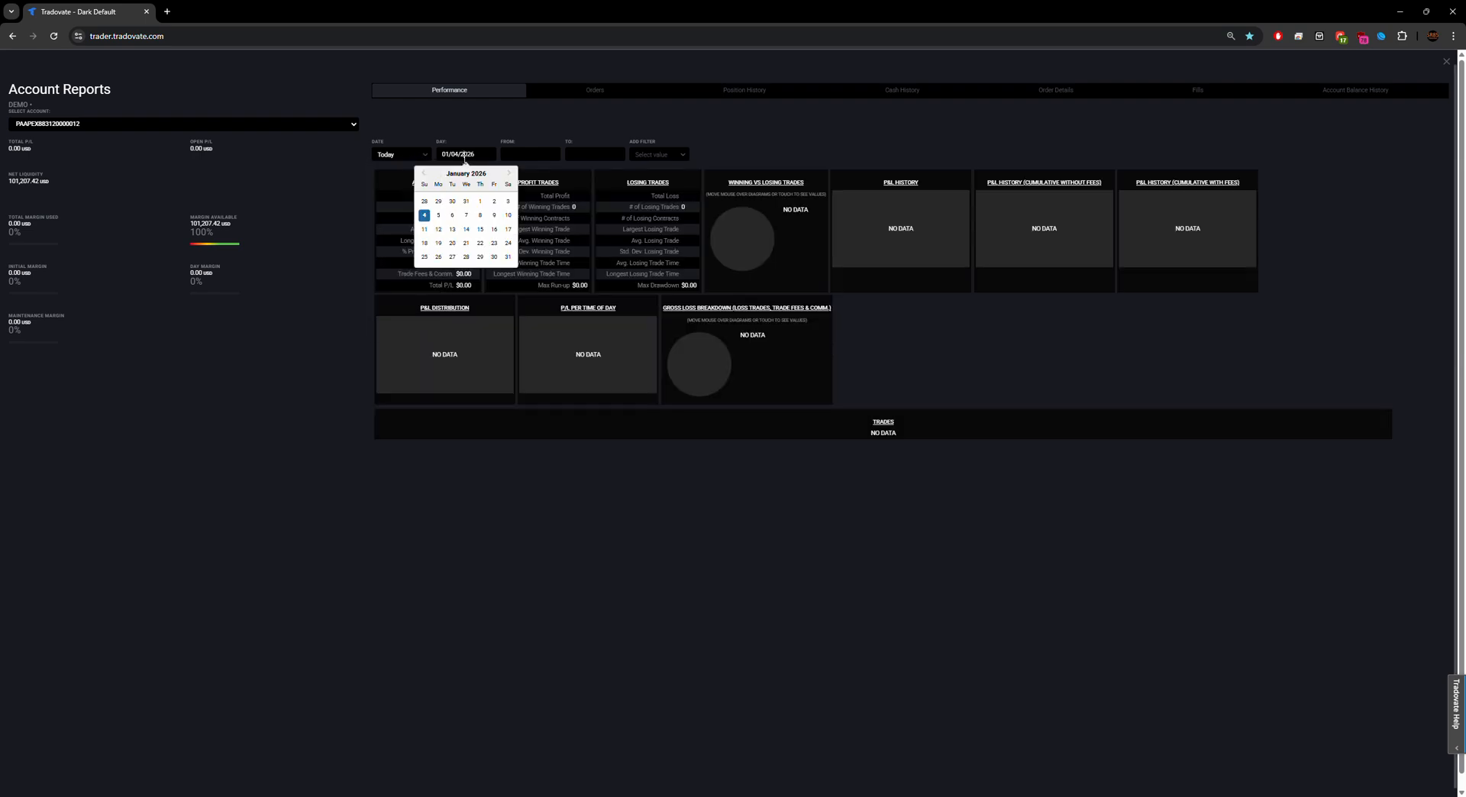
{"action": "left_click", "coordinate": [494, 202]}
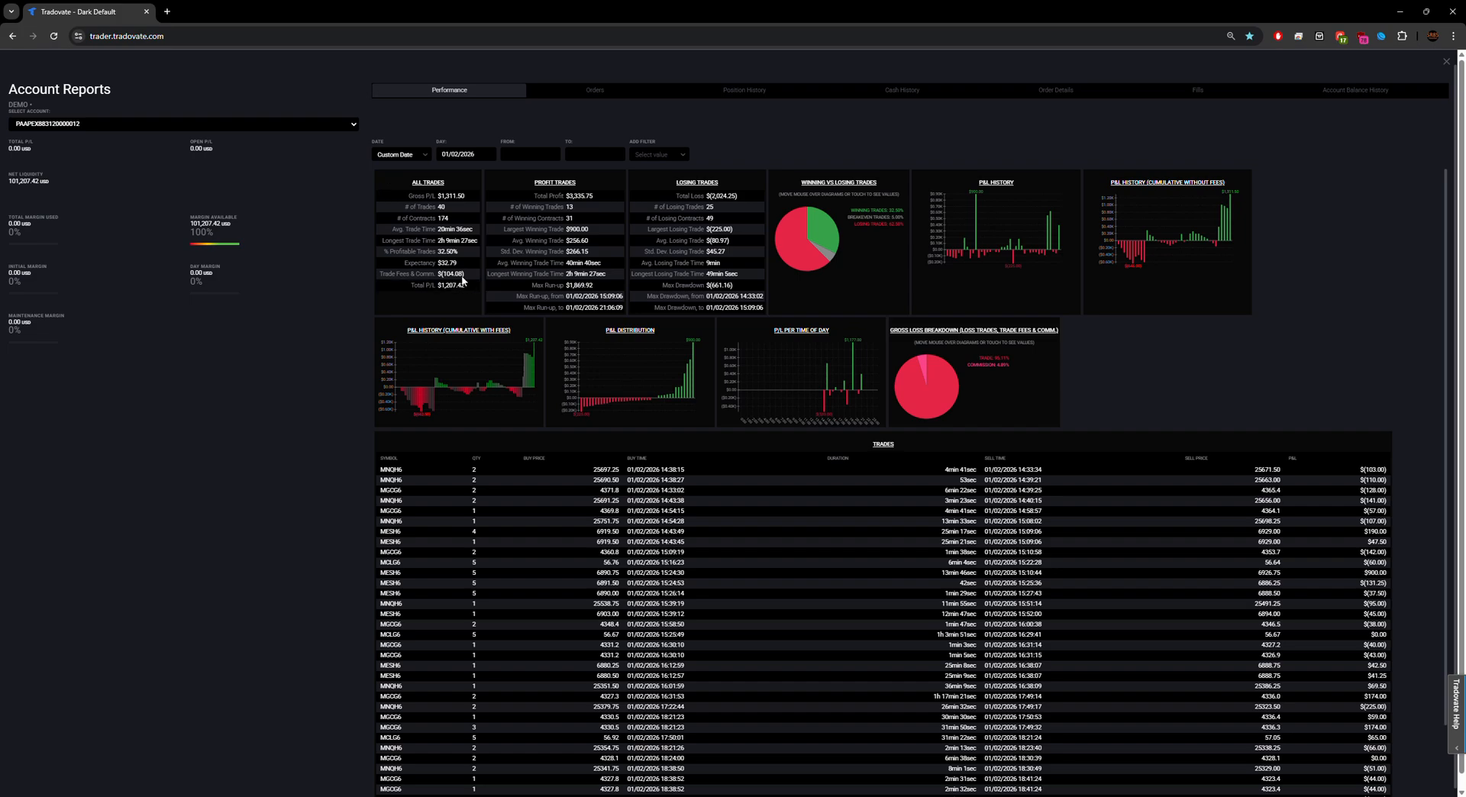
{"action": "double_click", "coordinate": [457, 275]}
{"action": "key", "text": "ctrl+c"}
{"action": "left_click", "coordinate": [1400, 11]}
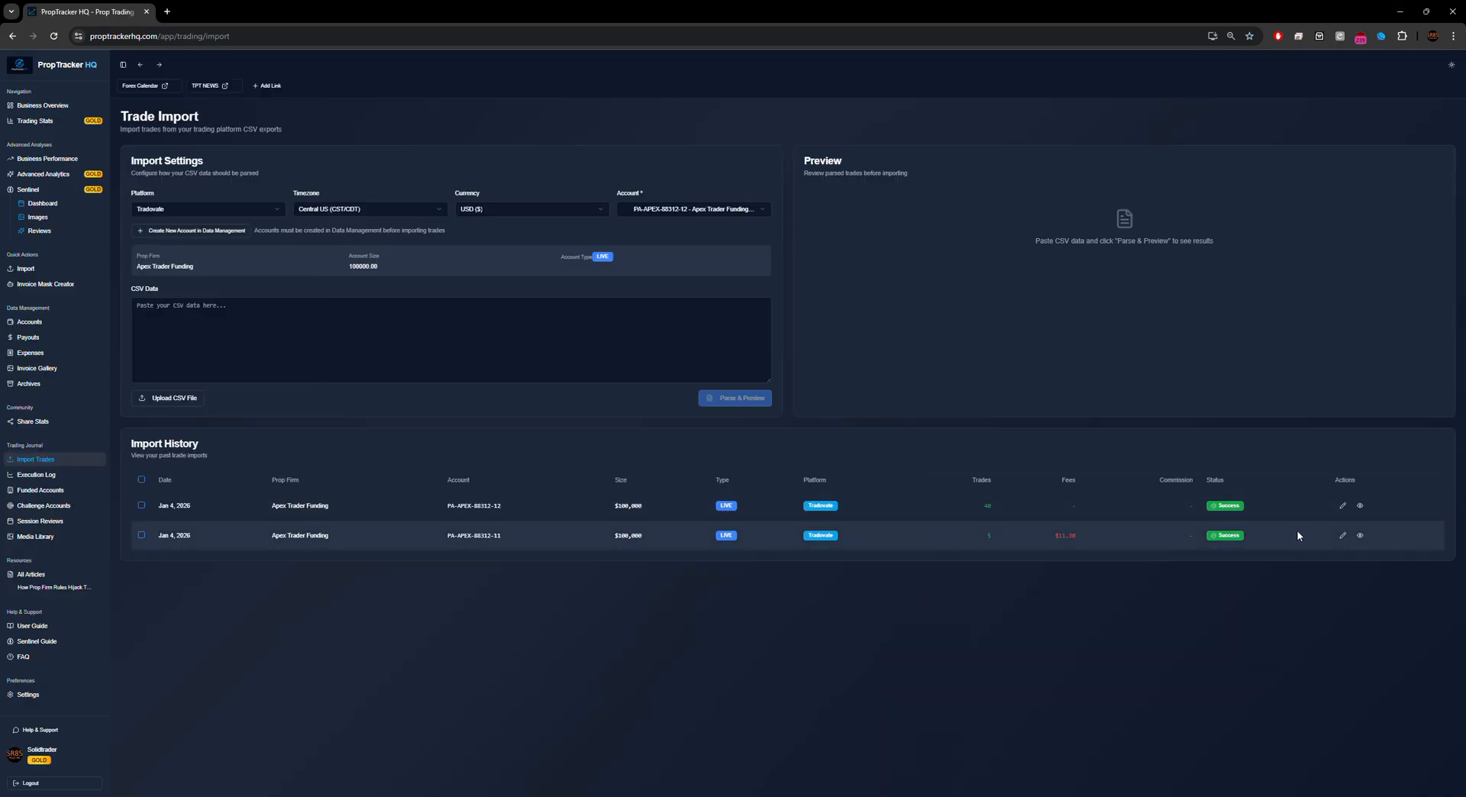
Step: Paste 104.08 as the fees for the 40-trade import batch and save it
{"action": "left_click", "coordinate": [1344, 508]}
{"action": "key", "text": "ctrl+v"}
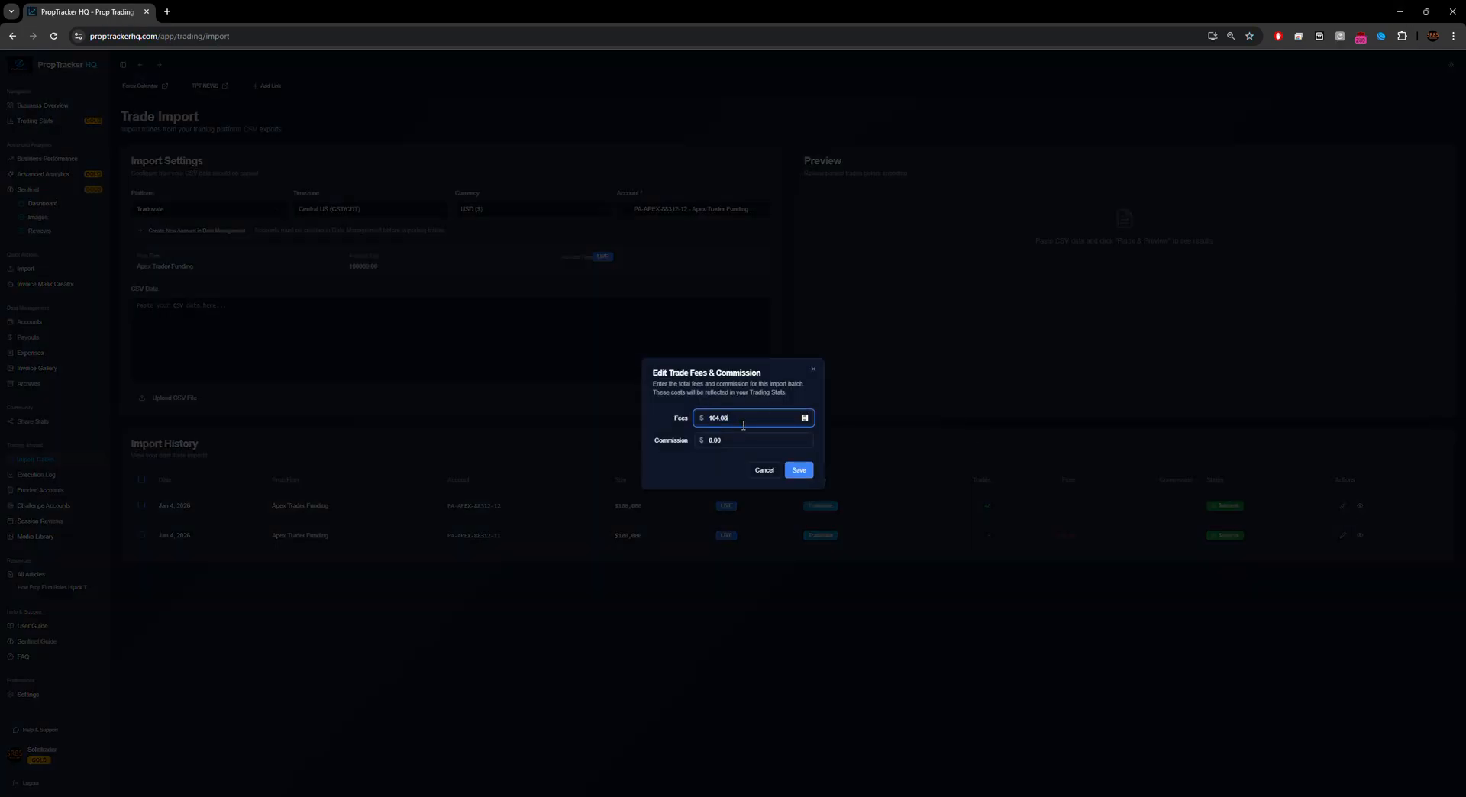
{"action": "left_click", "coordinate": [798, 471]}
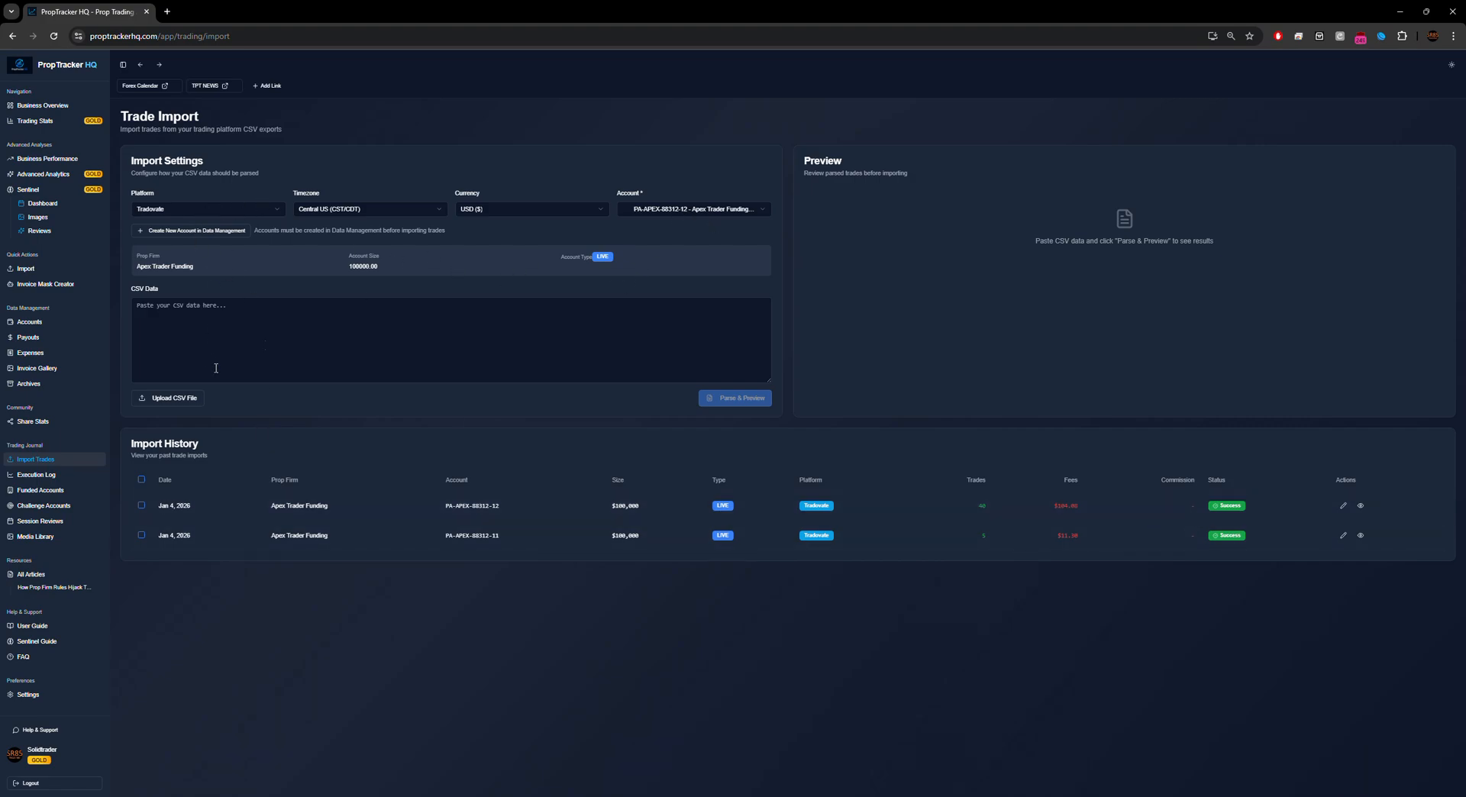
Step: Target the third Apex account, load Performance (13).csv, parse it and import its 38 trades
{"action": "left_click", "coordinate": [717, 208]}
{"action": "left_click", "coordinate": [708, 255]}
{"action": "left_click", "coordinate": [182, 403]}
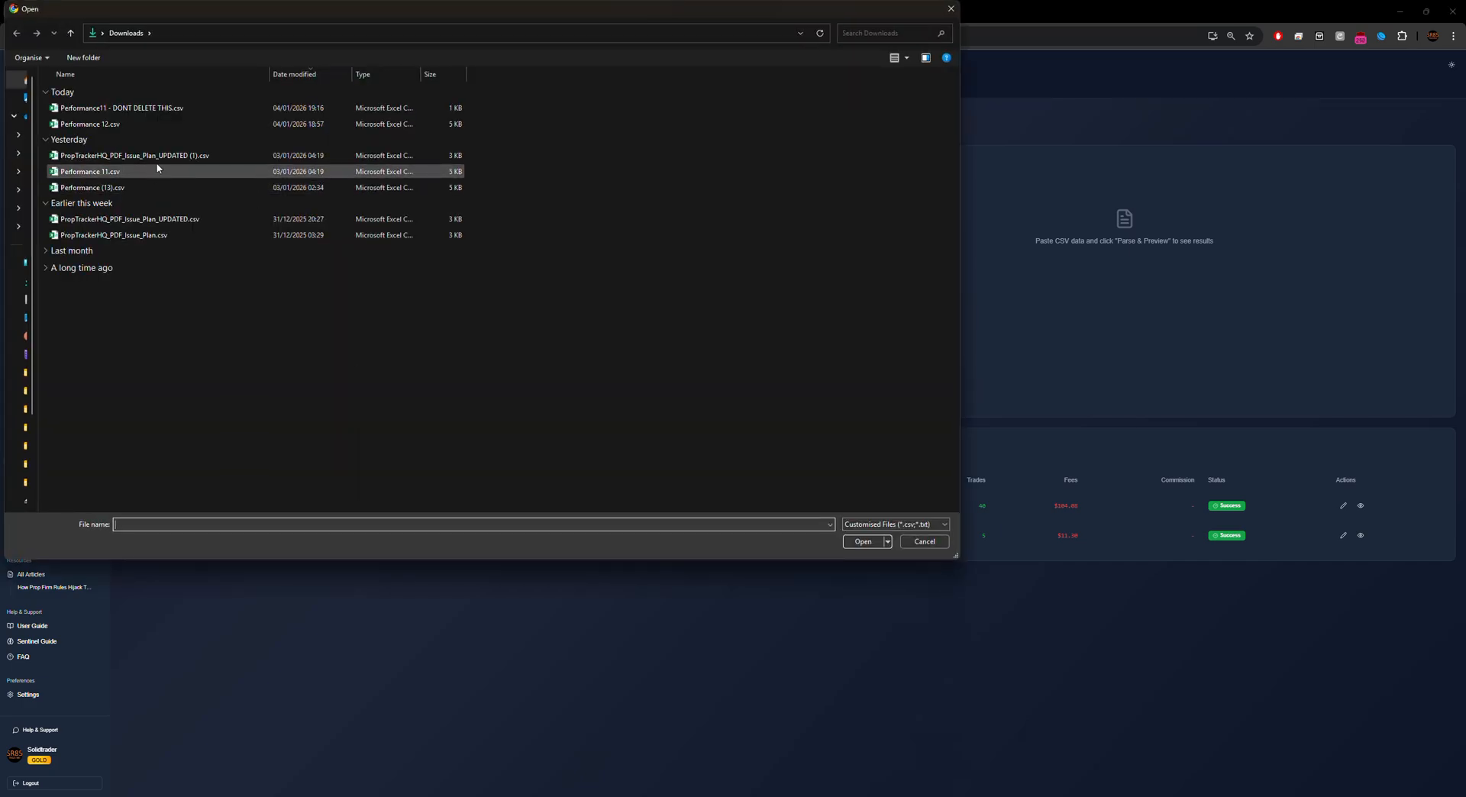
{"action": "left_click", "coordinate": [135, 187]}
{"action": "key", "text": "Return"}
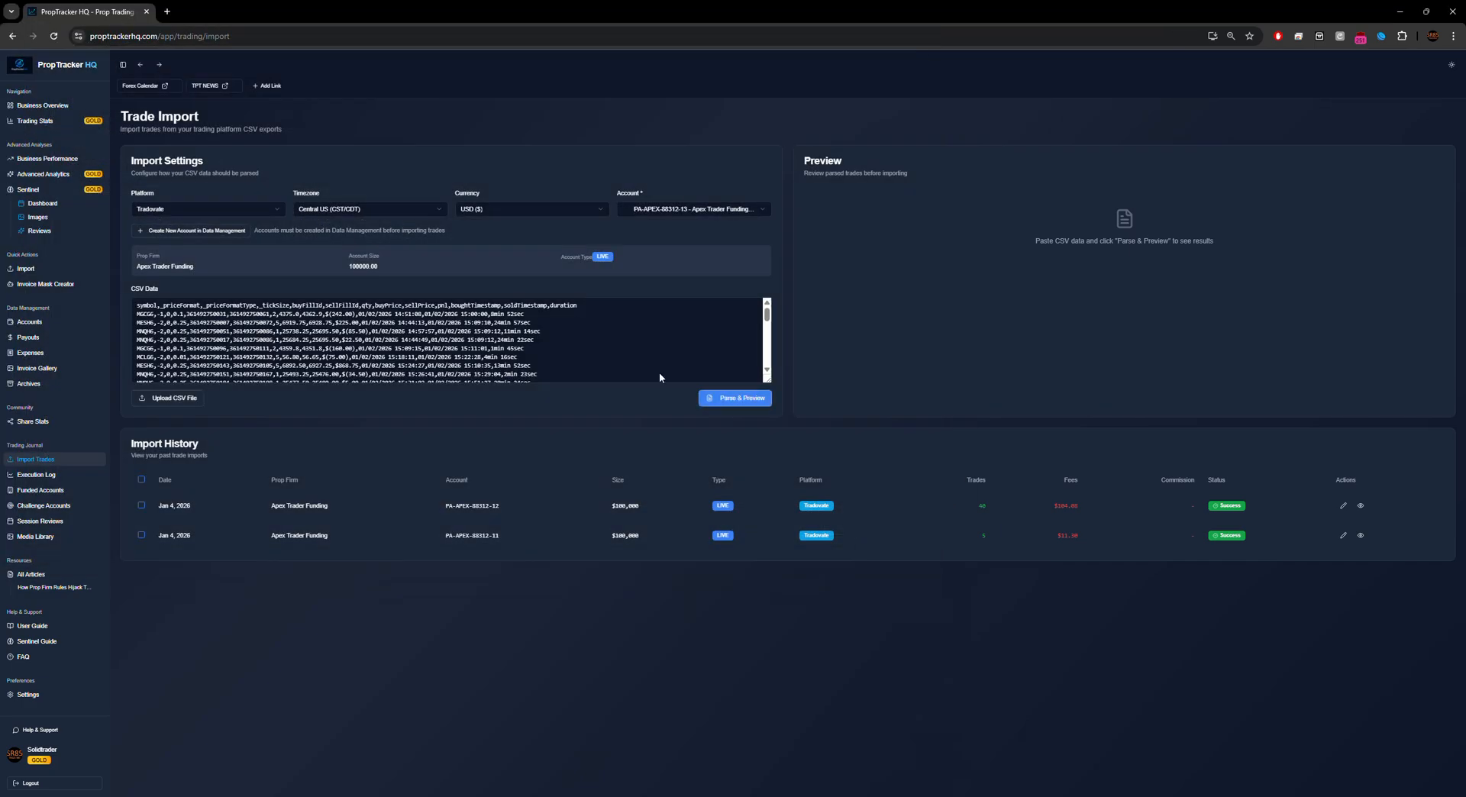
{"action": "left_click", "coordinate": [750, 398]}
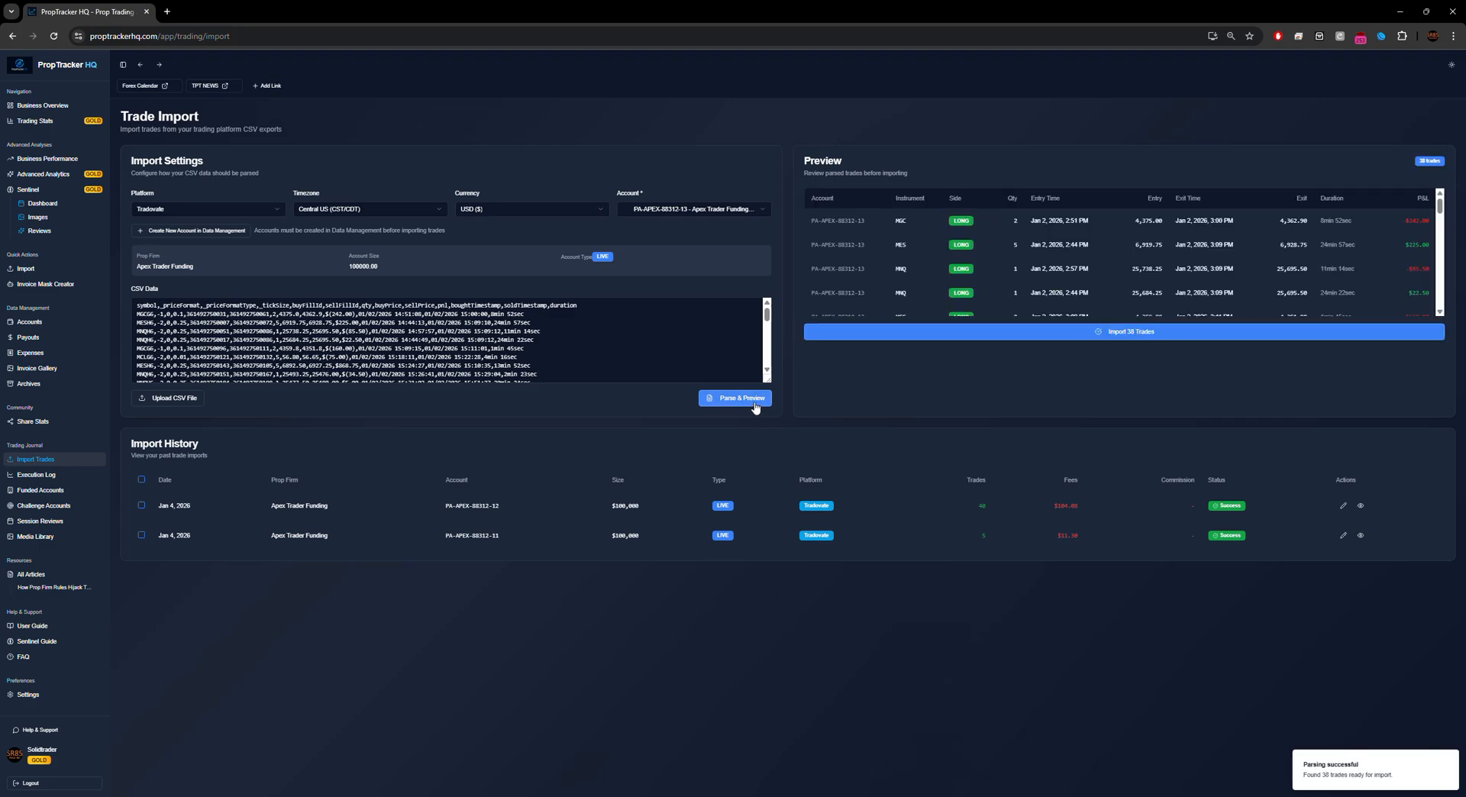
{"action": "left_click_drag", "start_coordinate": [1440, 205], "coordinate": [1442, 307]}
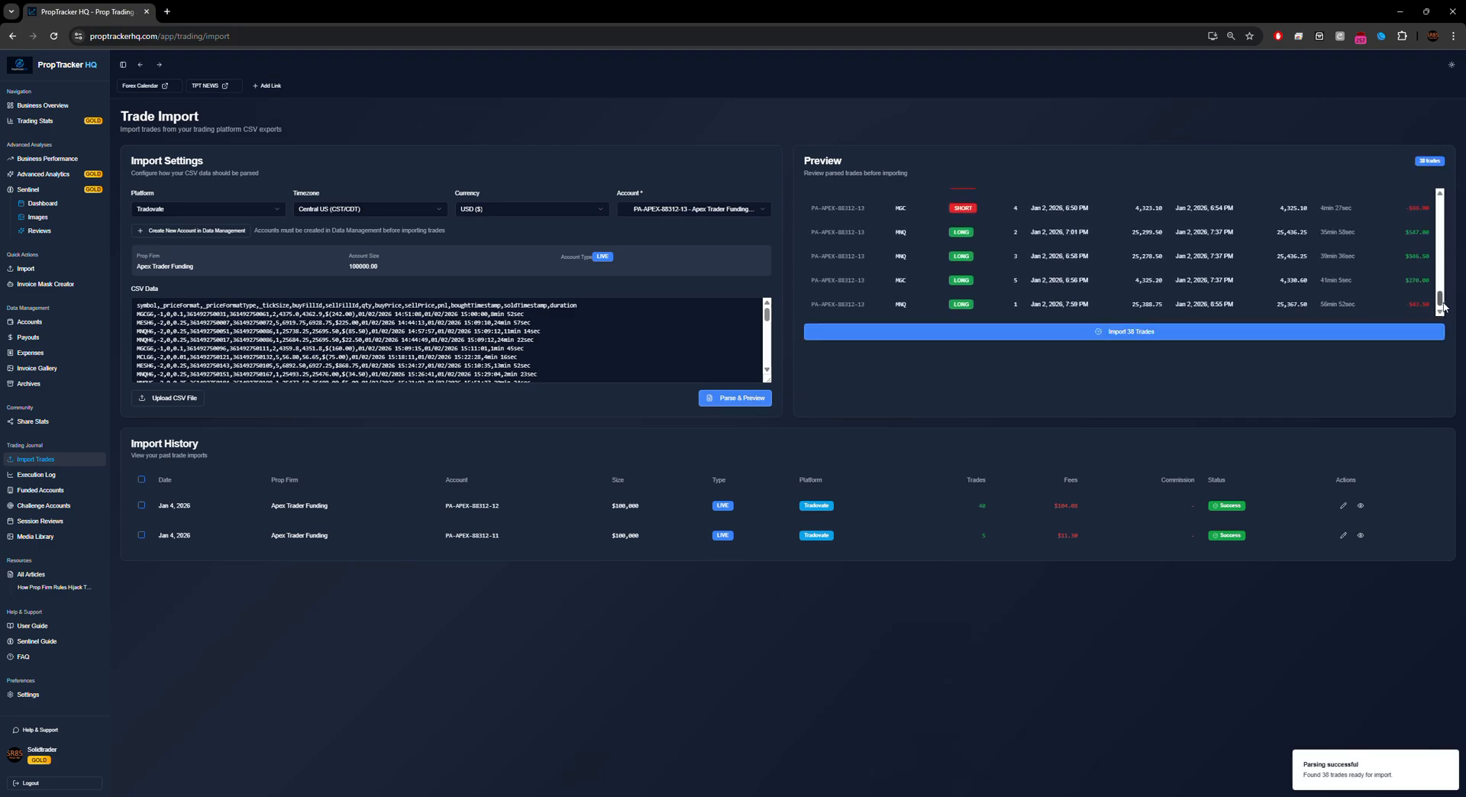
{"action": "left_click", "coordinate": [1153, 338]}
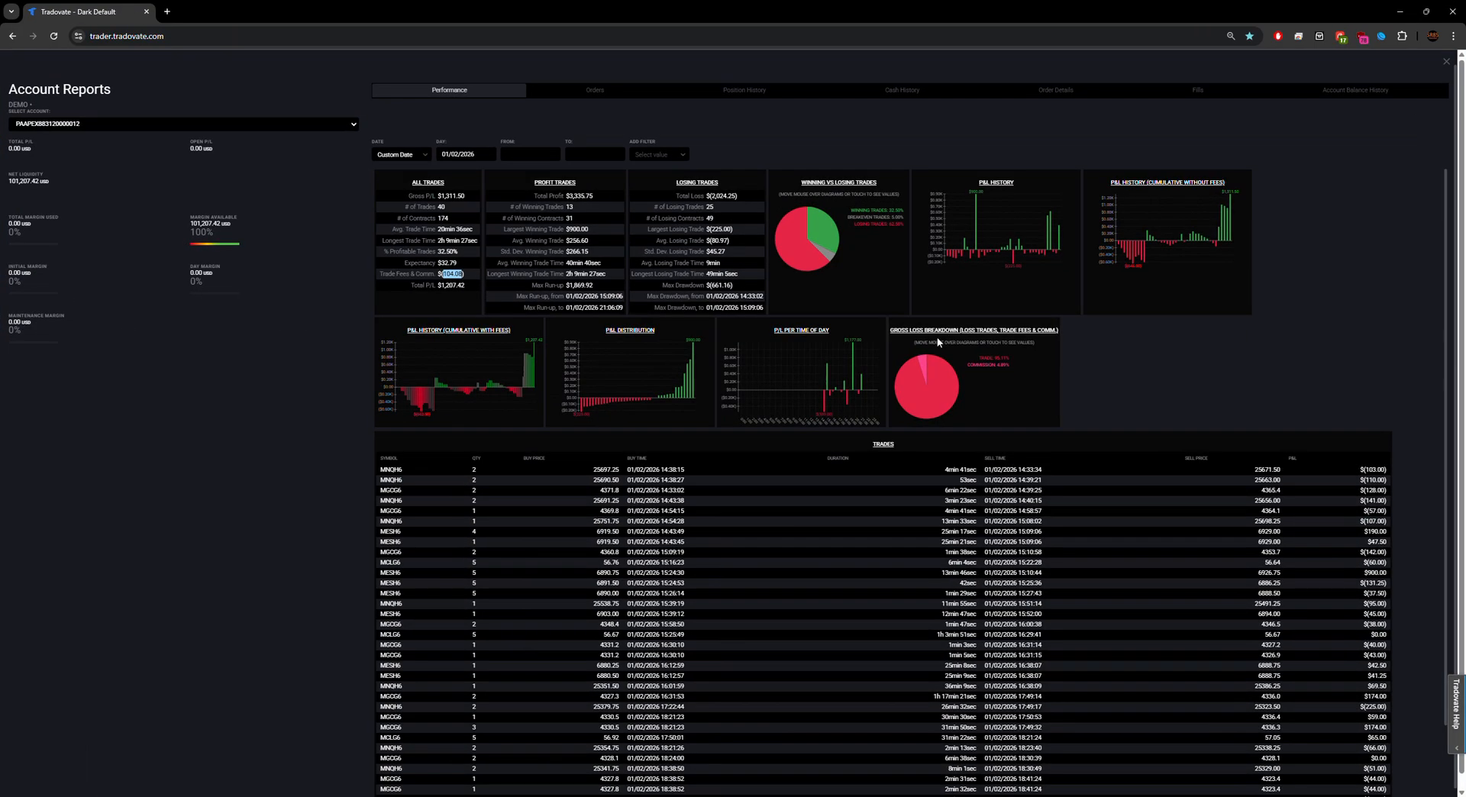
Step: Switch Tradovate to the third Apex account and open its account reports
{"action": "left_click", "coordinate": [1446, 61]}
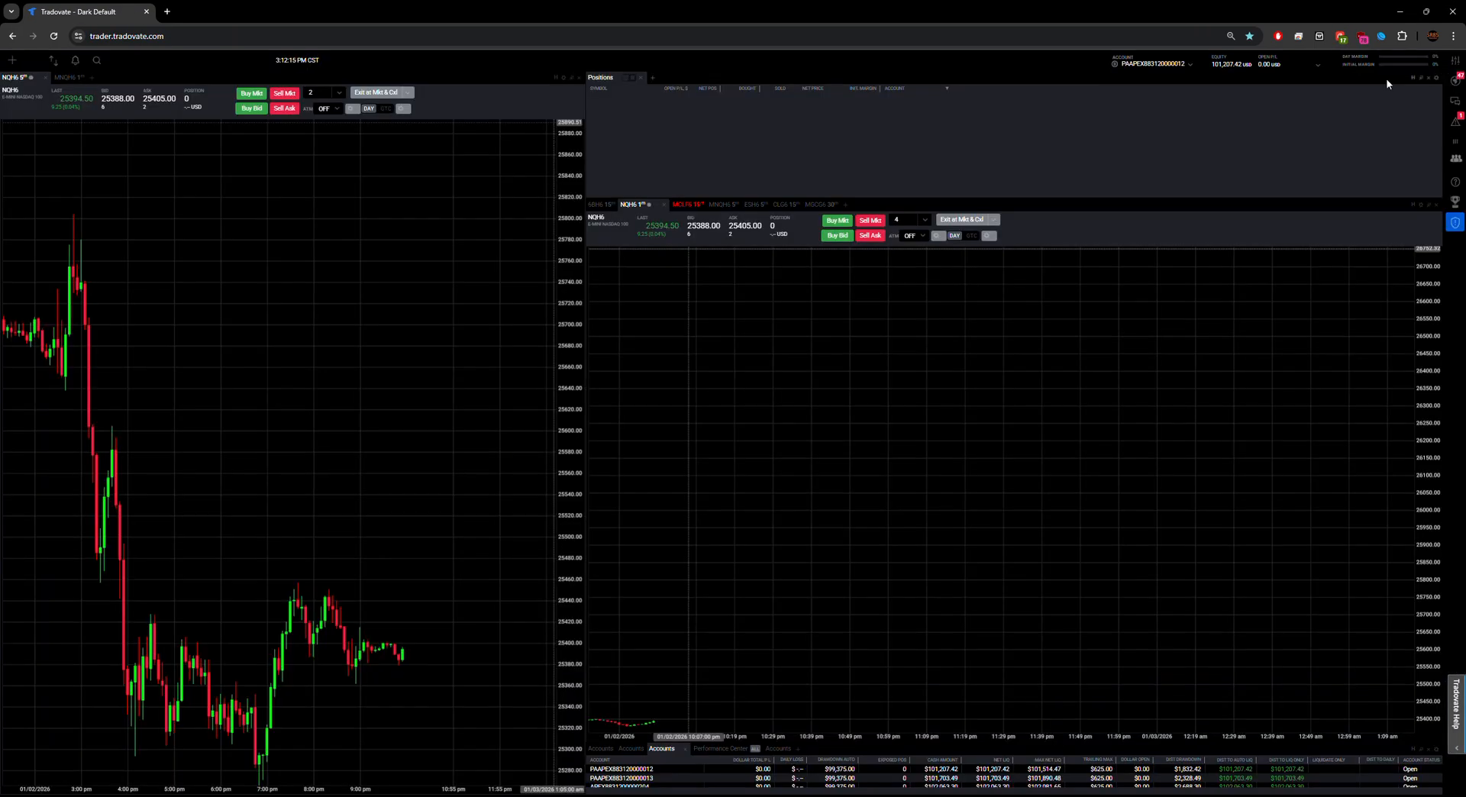
{"action": "left_click", "coordinate": [1189, 64]}
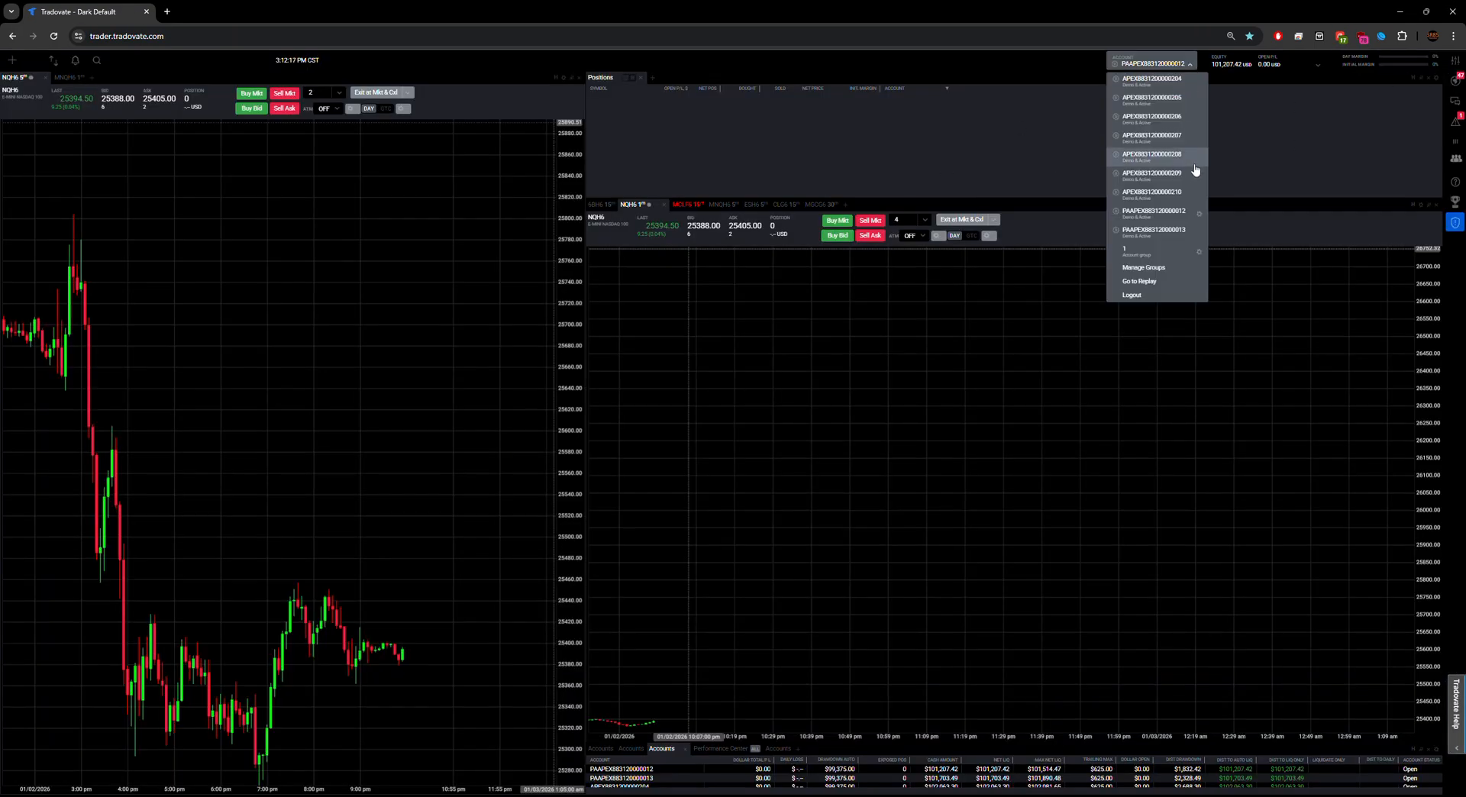
{"action": "left_click", "coordinate": [1180, 236]}
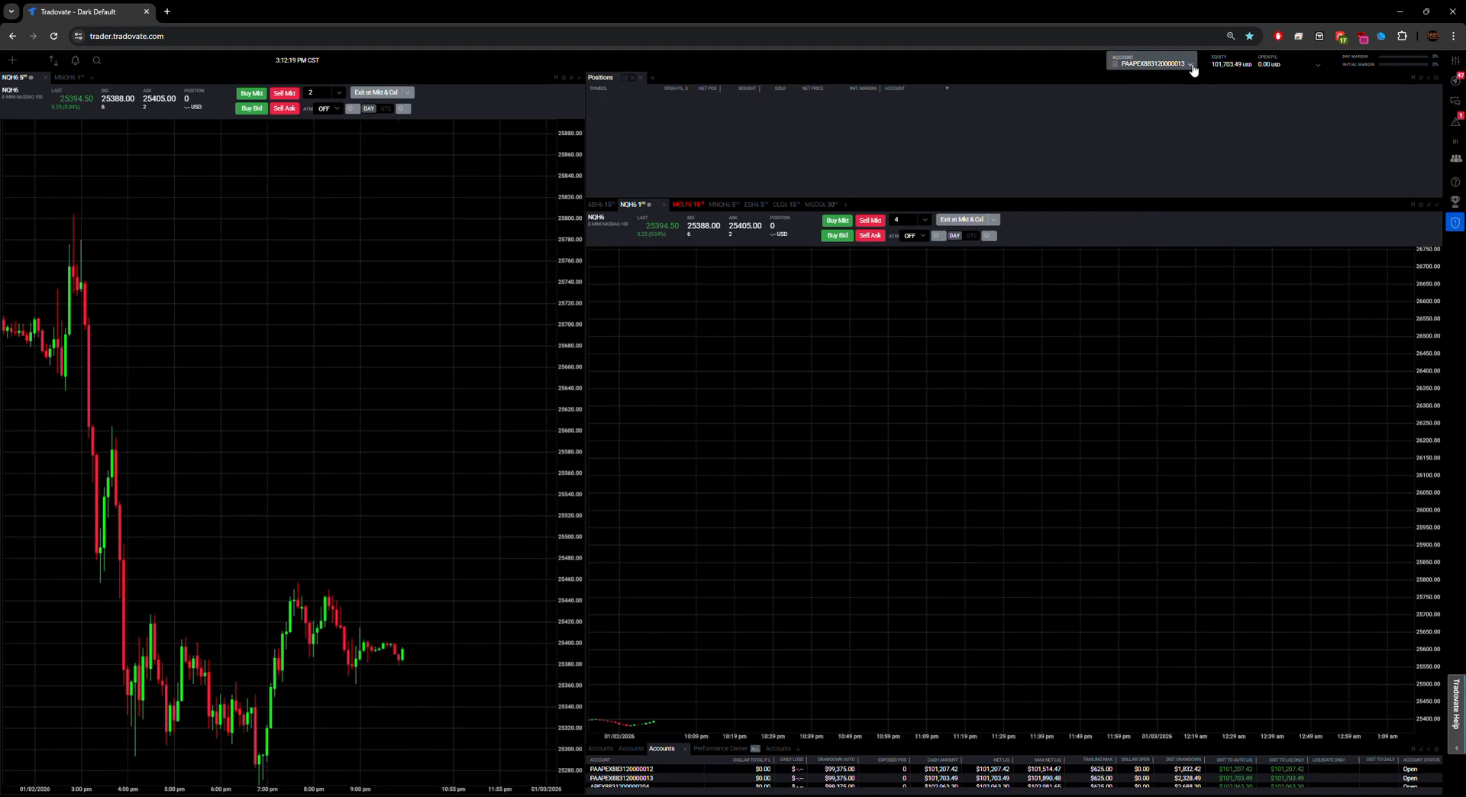
{"action": "left_click", "coordinate": [1193, 64]}
{"action": "left_click", "coordinate": [1199, 235]}
Step: Run the 01/02/2026 performance report and copy the 108.76 trade fees and commission total
{"action": "left_click", "coordinate": [406, 155]}
{"action": "left_click", "coordinate": [409, 156]}
{"action": "left_click", "coordinate": [415, 157]}
{"action": "double_click", "coordinate": [462, 153]}
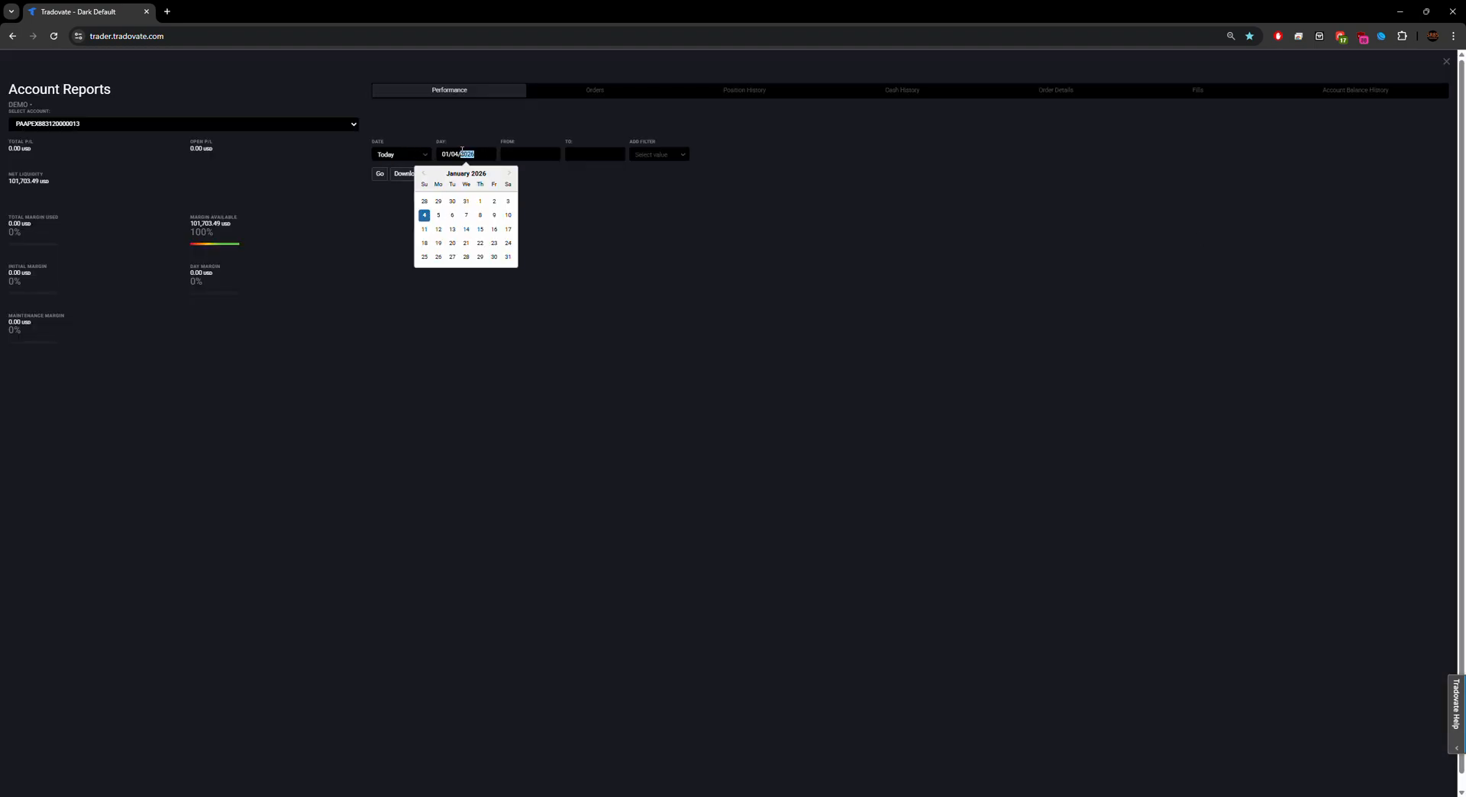
{"action": "left_click", "coordinate": [494, 201]}
{"action": "left_click", "coordinate": [380, 174]}
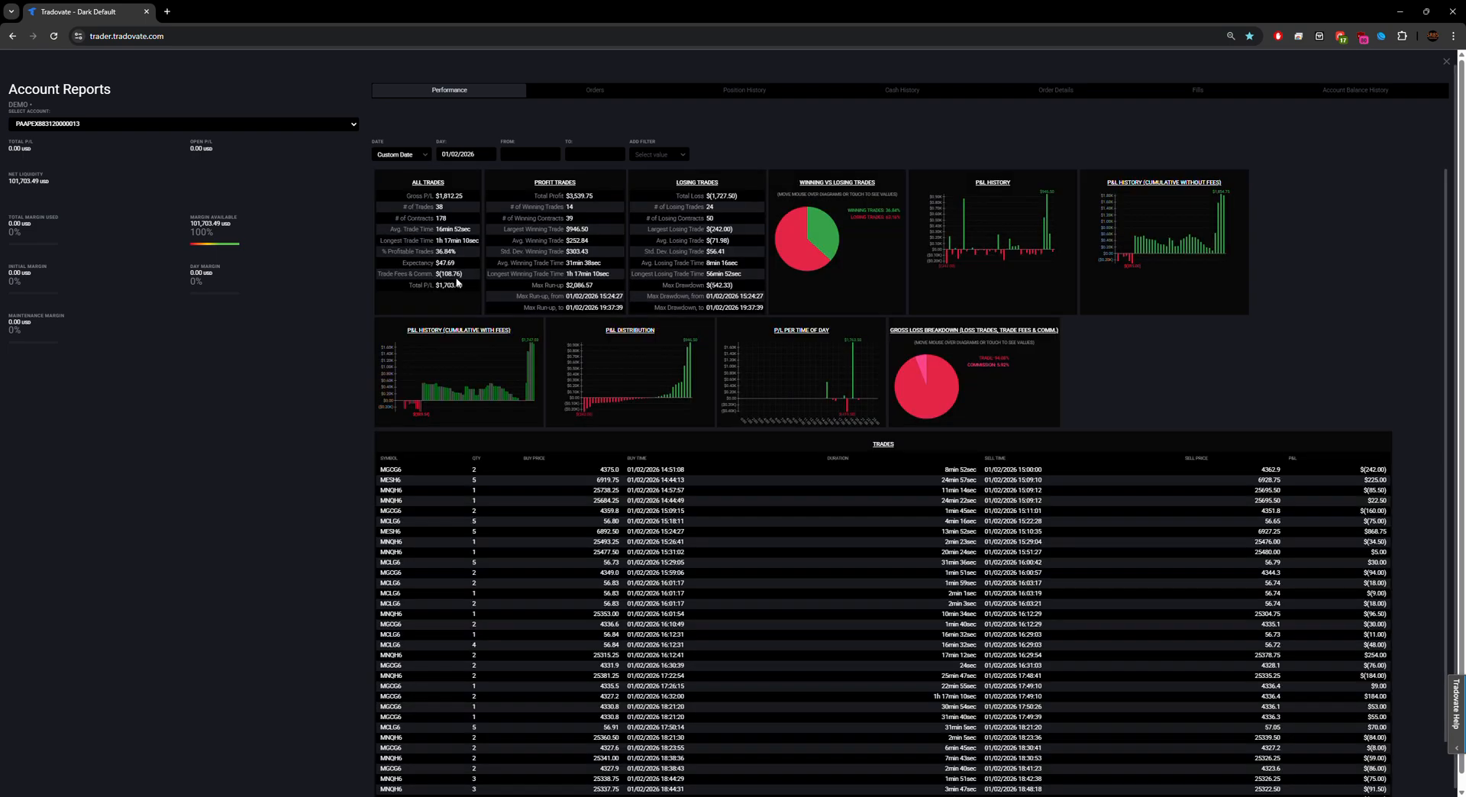
{"action": "double_click", "coordinate": [451, 273]}
{"action": "key", "text": "ctrl+c"}
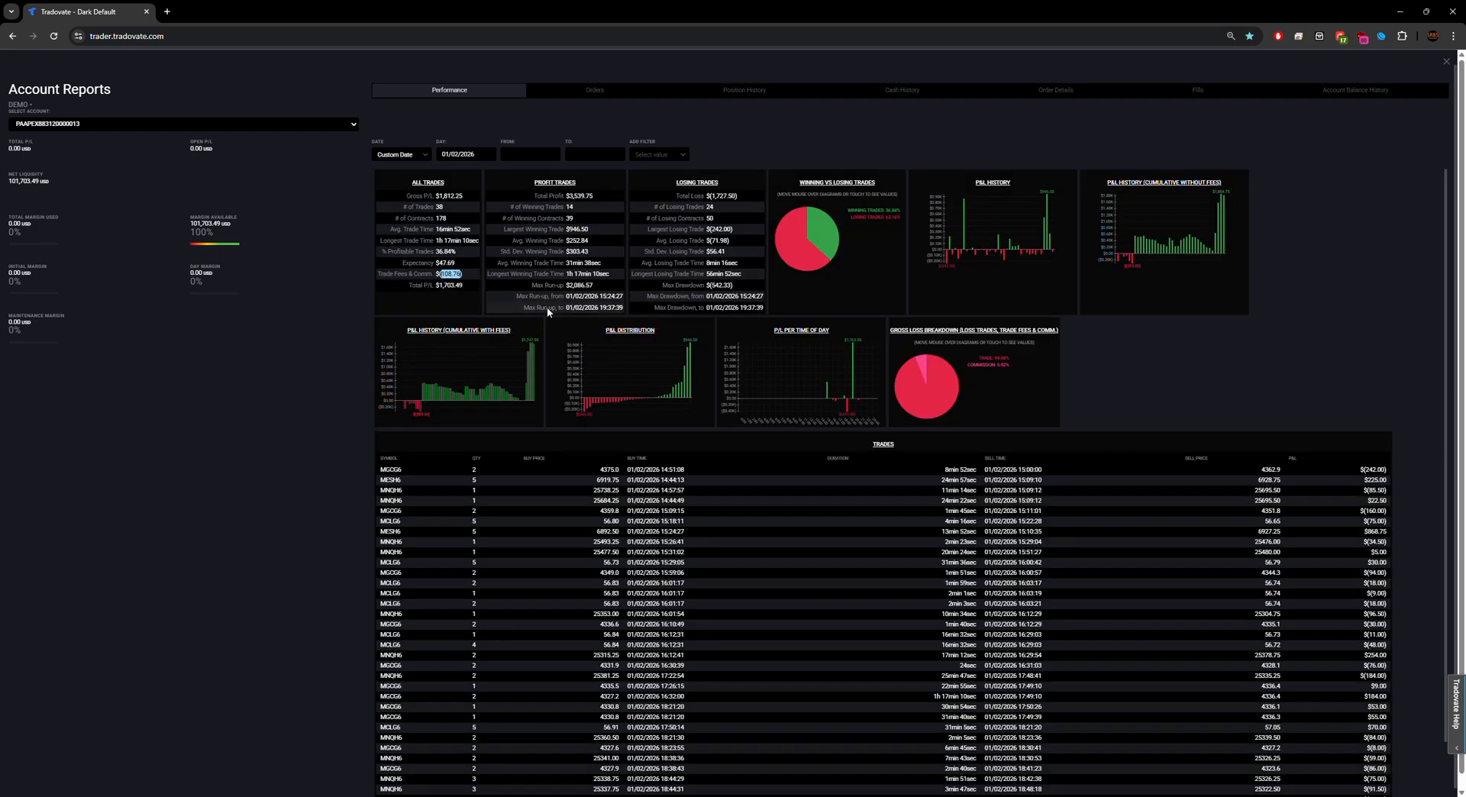
{"action": "key", "text": "alt+Tab"}
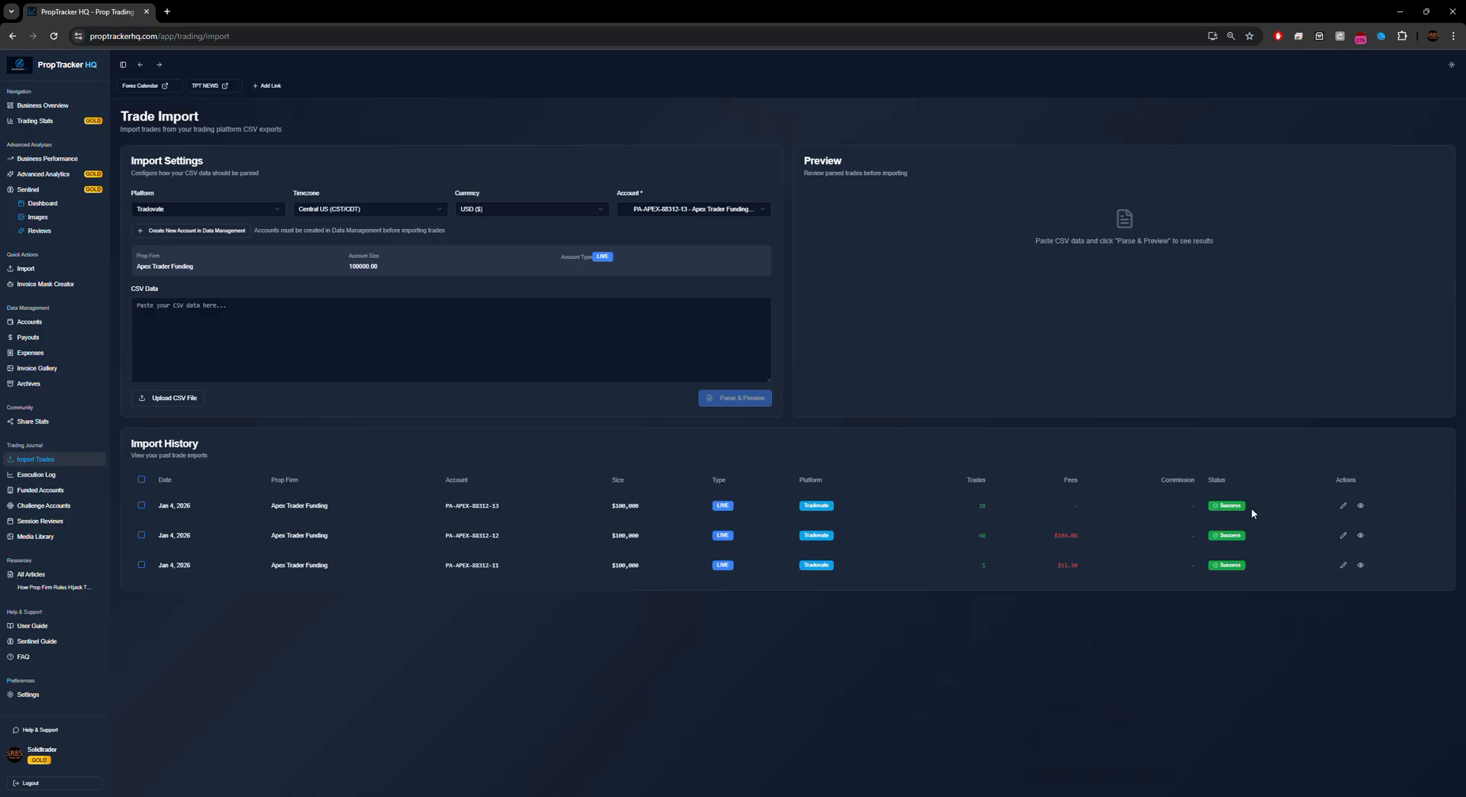
Step: Paste 108.76 as the fees for the newest 38-trade import batch and save
{"action": "left_click", "coordinate": [1343, 507]}
{"action": "key", "text": "ctrl+v"}
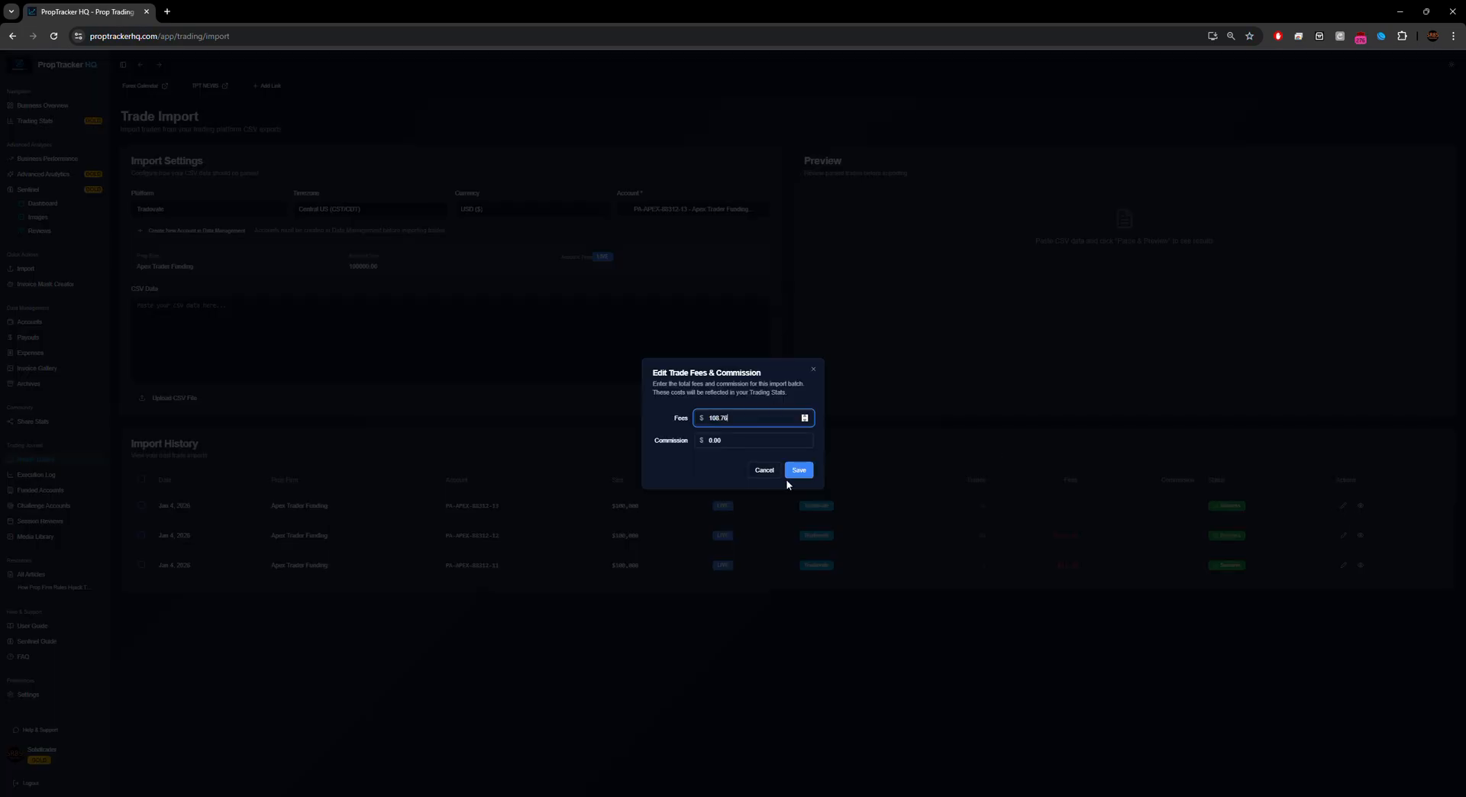
{"action": "left_click", "coordinate": [800, 473]}
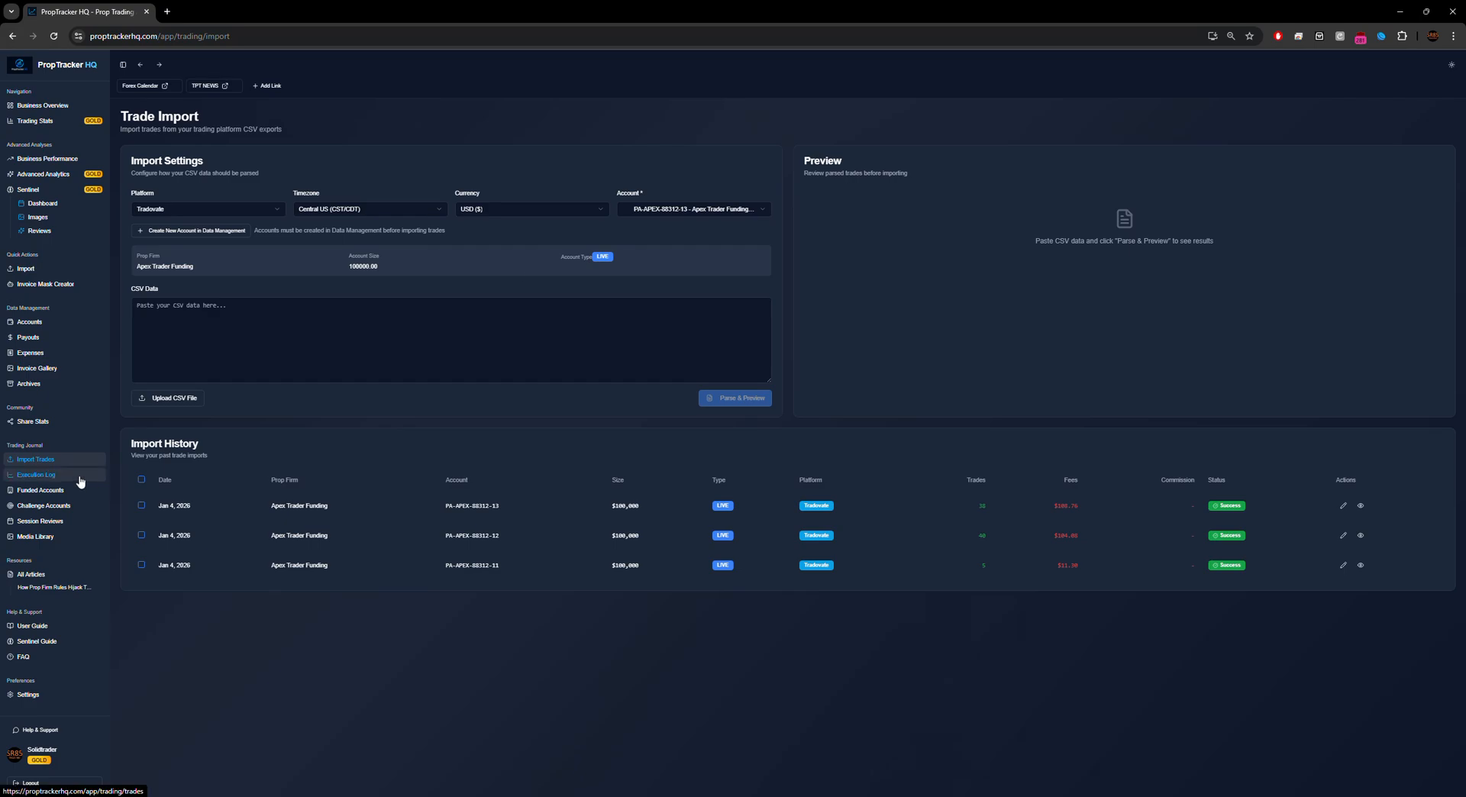
Step: Open Trading Stats, compare the Live and Challenge views, and settle on Live showing 83 trades
{"action": "left_click", "coordinate": [59, 127]}
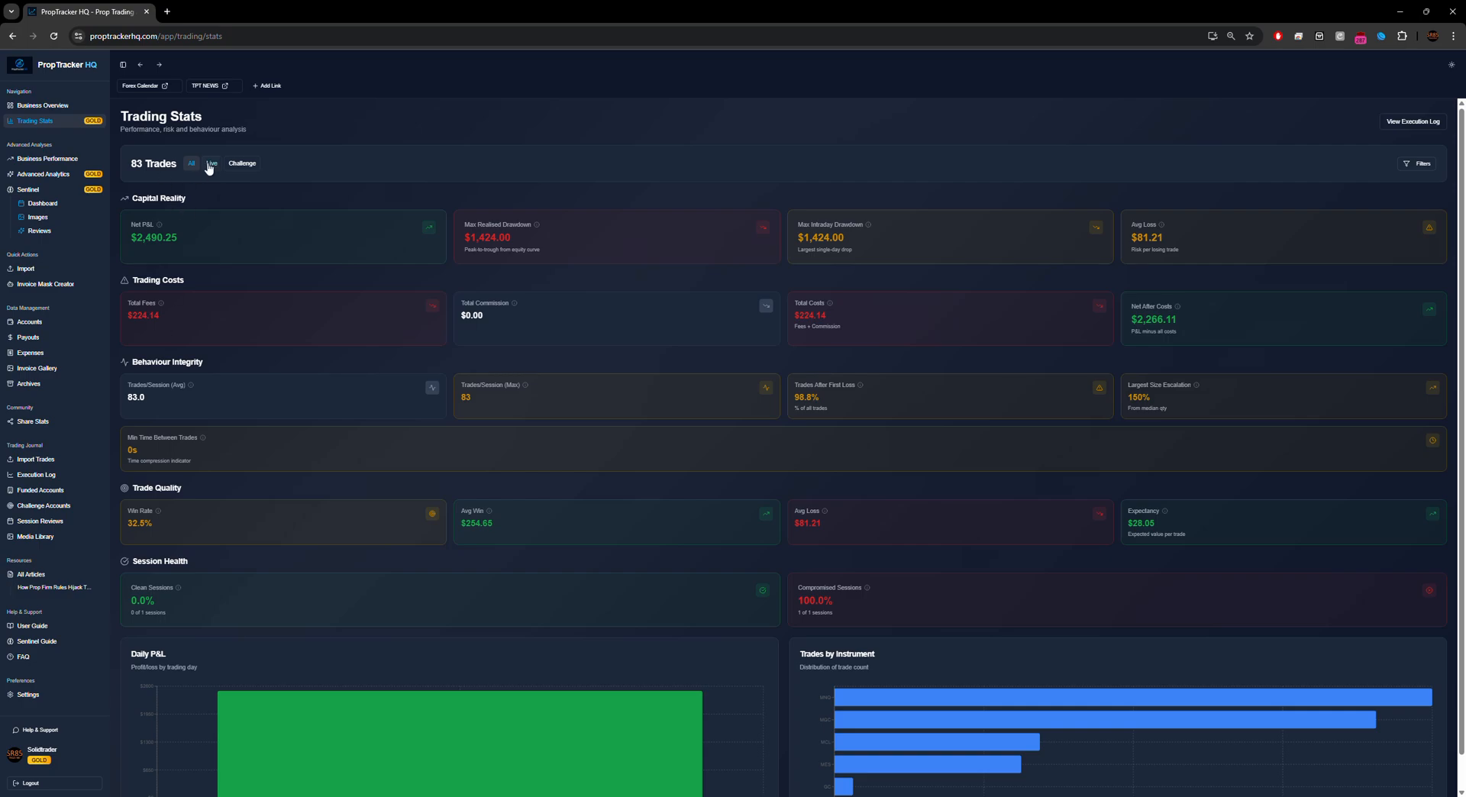
{"action": "left_click_drag", "start_coordinate": [133, 162], "coordinate": [177, 163]}
{"action": "left_click", "coordinate": [211, 164]}
{"action": "left_click", "coordinate": [241, 167]}
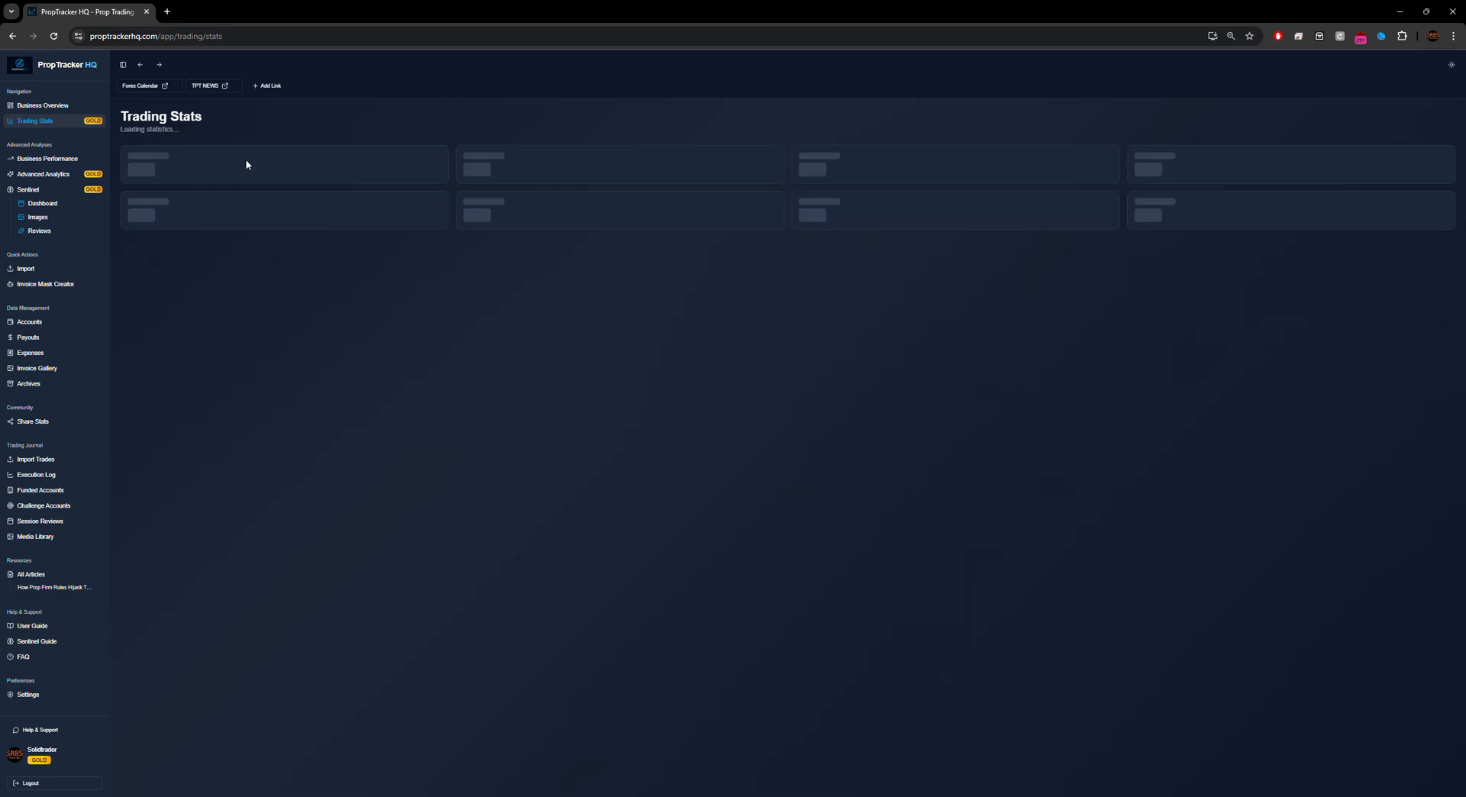
{"action": "left_click", "coordinate": [210, 170]}
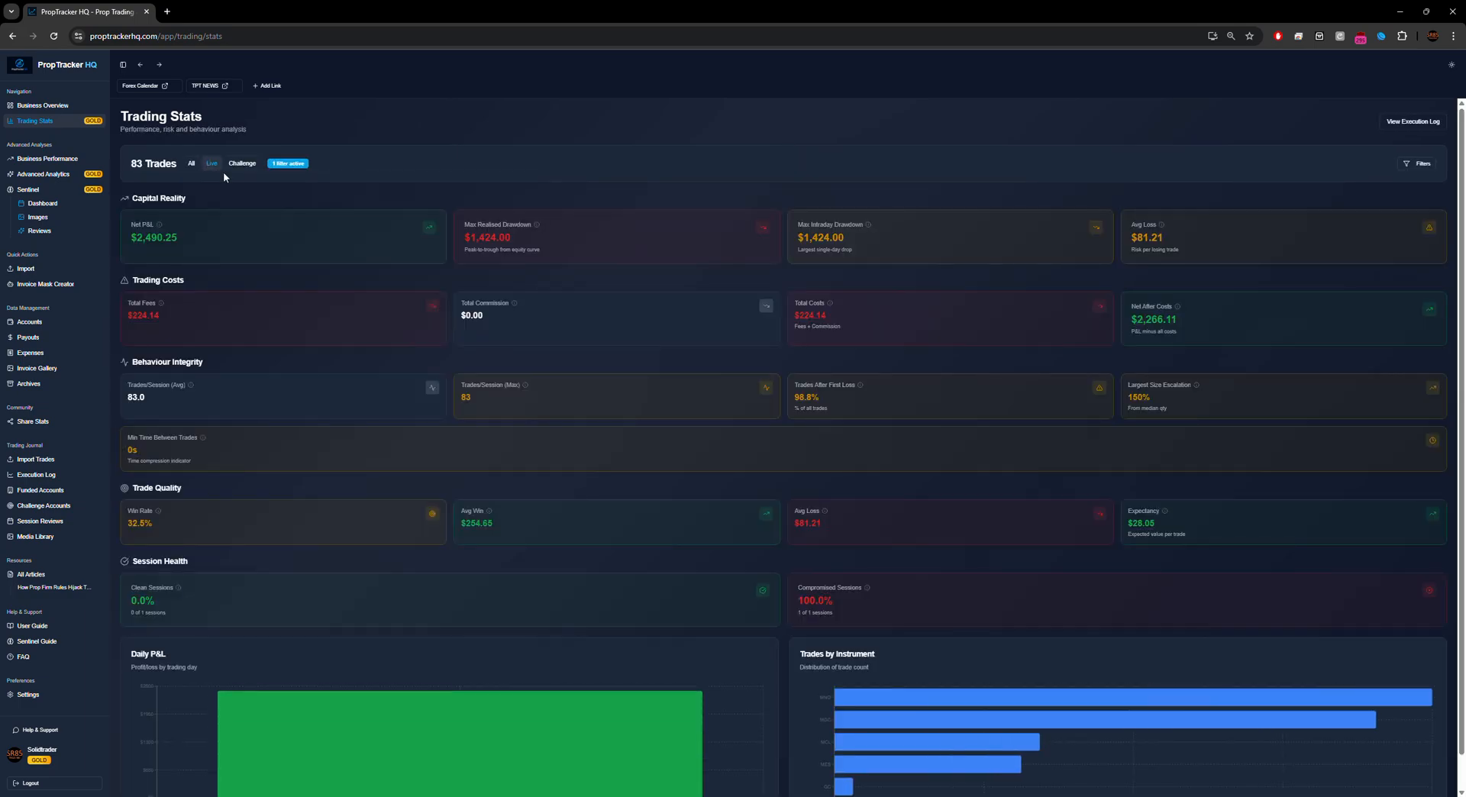
{"action": "left_click", "coordinate": [237, 163]}
{"action": "left_click", "coordinate": [213, 169]}
{"action": "left_click", "coordinate": [237, 165]}
{"action": "left_click", "coordinate": [209, 168]}
{"action": "left_click", "coordinate": [246, 172]}
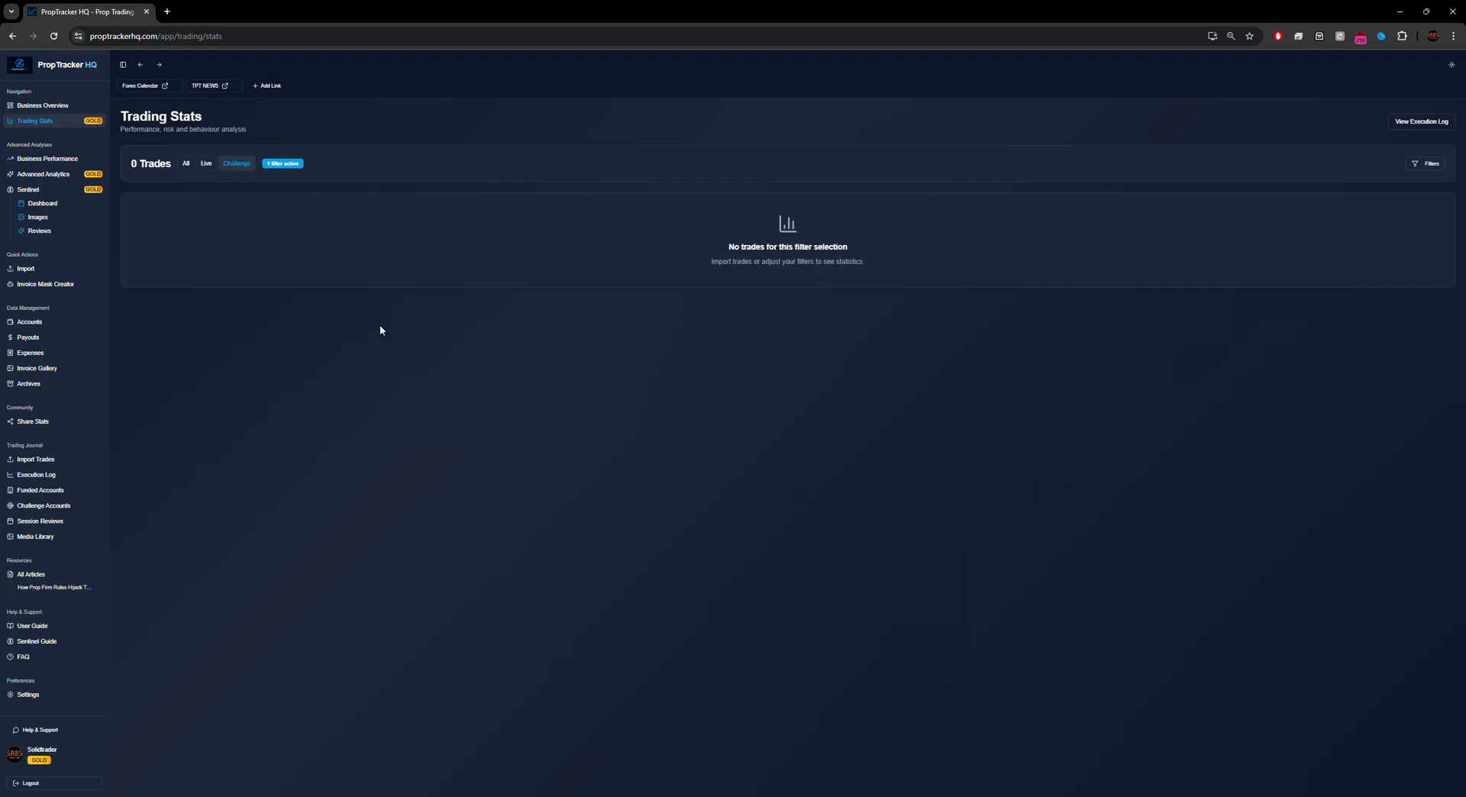
{"action": "left_click", "coordinate": [206, 165]}
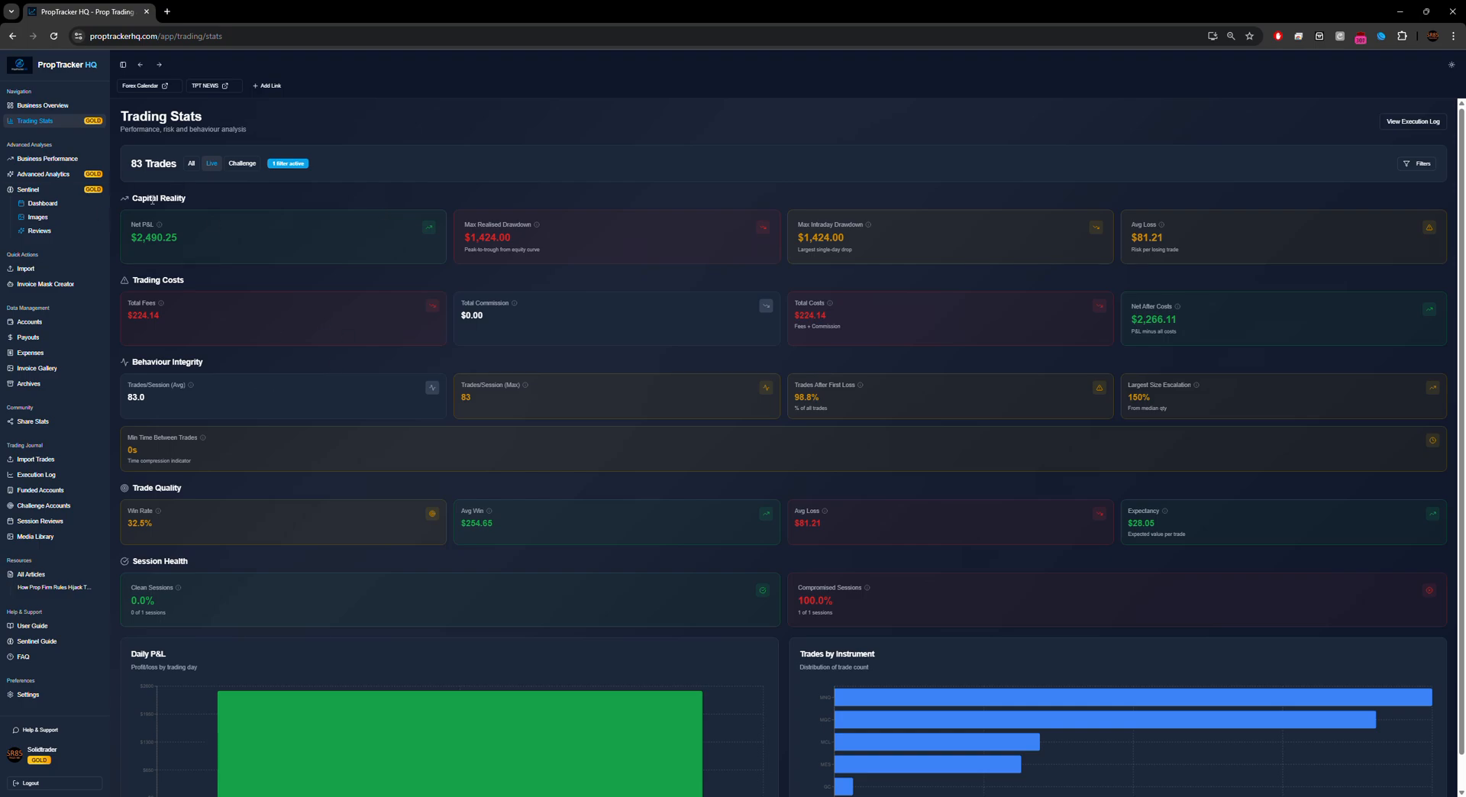
Step: Review the $2,490.25 Net P&L and the four Capital Reality figures
{"action": "scroll", "coordinate": [650, 328], "scroll_direction": "down", "scroll_amount": 1}
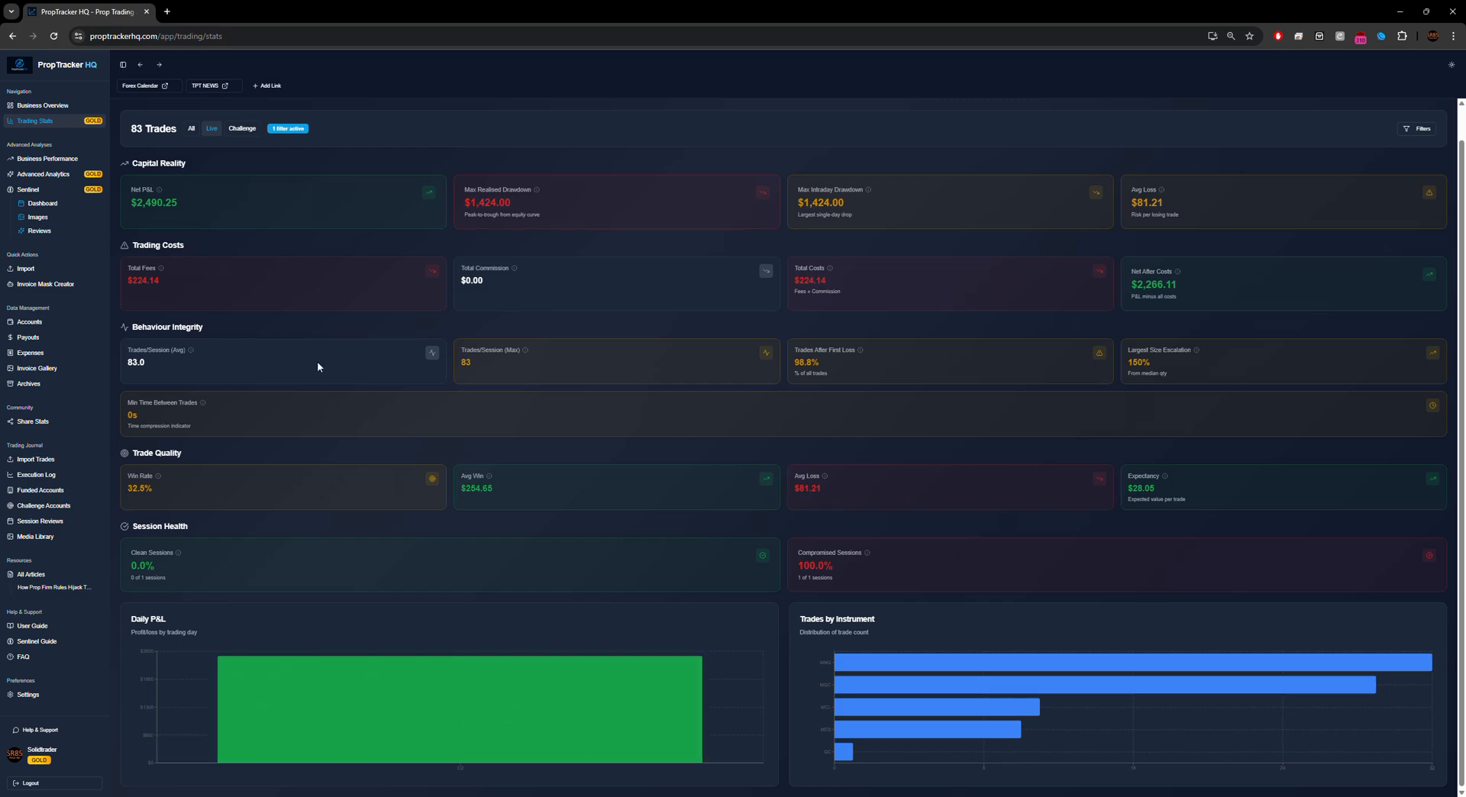
{"action": "scroll", "coordinate": [521, 205], "scroll_direction": "up", "scroll_amount": 1}
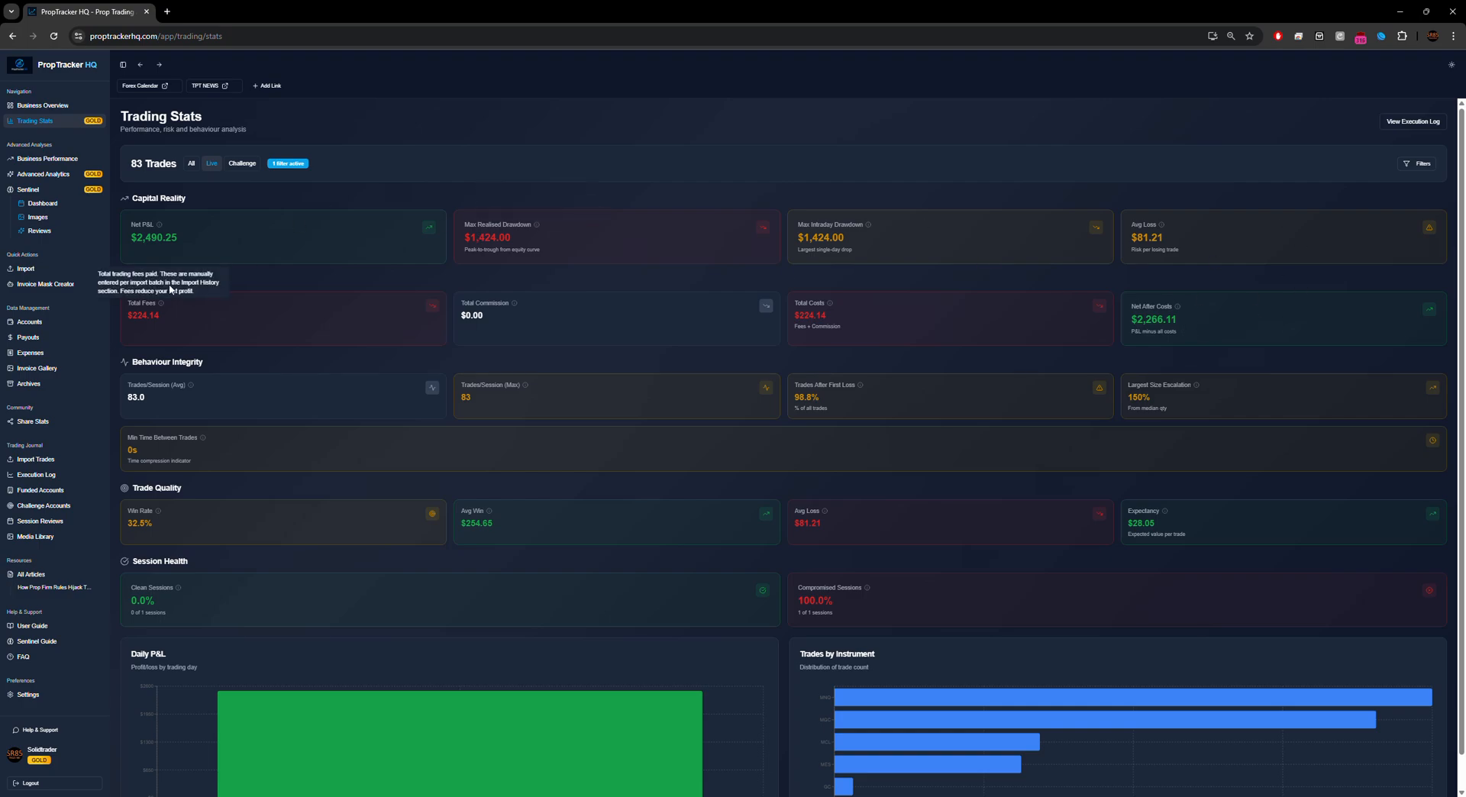
{"action": "left_click_drag", "start_coordinate": [131, 198], "coordinate": [248, 247]}
{"action": "left_click", "coordinate": [233, 235]}
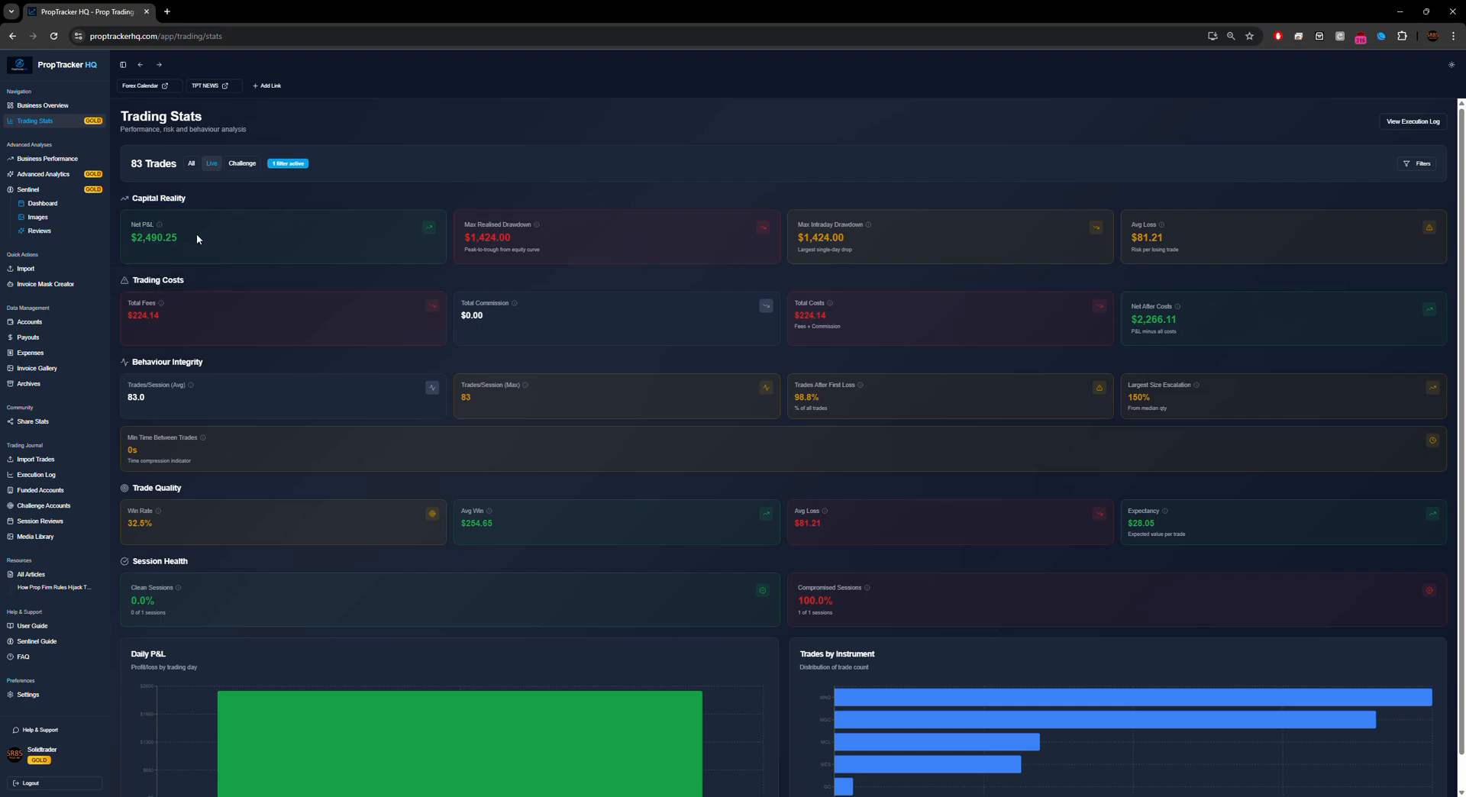
{"action": "left_click_drag", "start_coordinate": [132, 198], "coordinate": [1235, 253]}
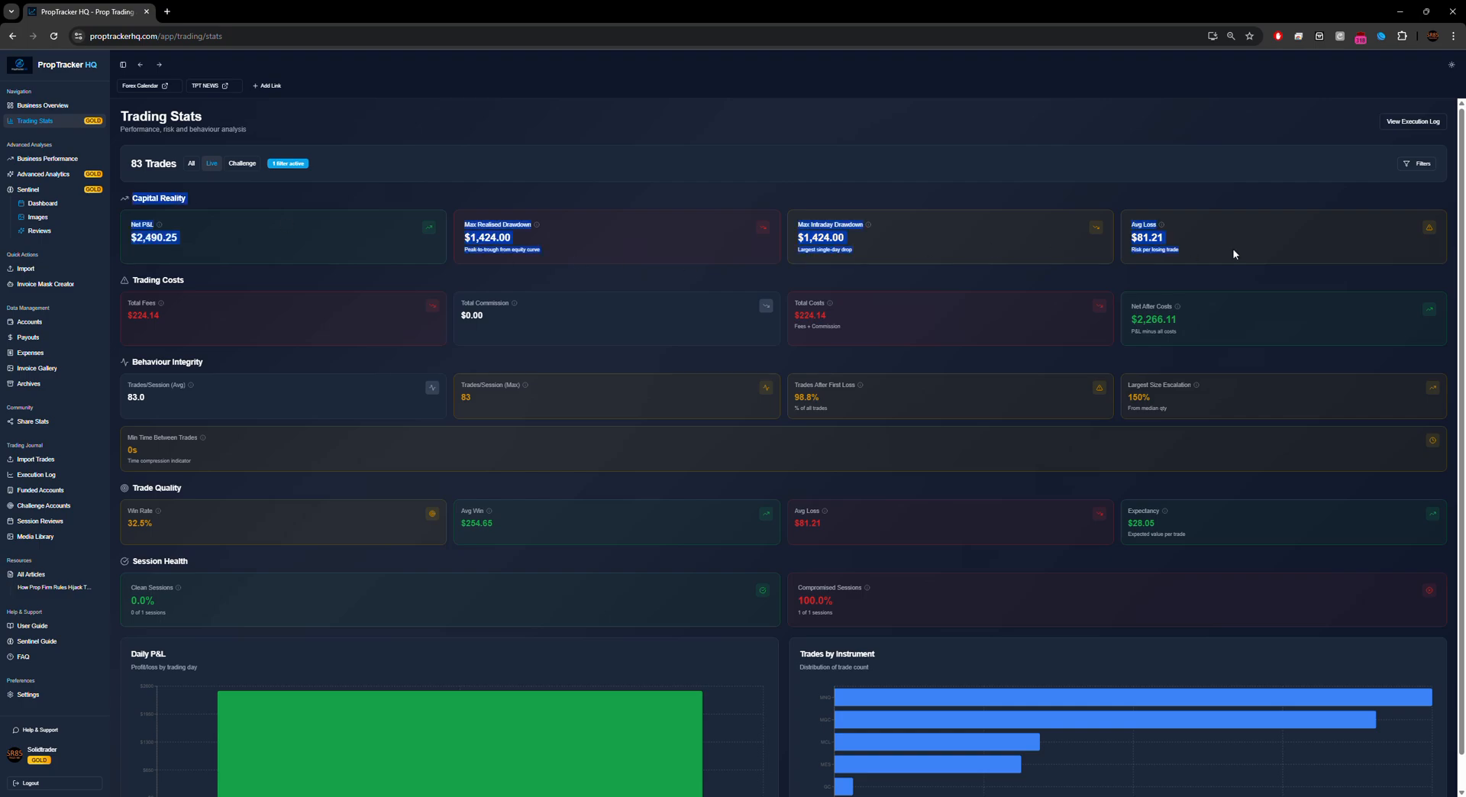
{"action": "left_click", "coordinate": [154, 273]}
Step: Check $224.14 total fees and $2,266.11 Net After Costs, then reveal the date, instrument and side filters
{"action": "left_click_drag", "start_coordinate": [133, 280], "coordinate": [616, 329]}
{"action": "left_click", "coordinate": [489, 325]}
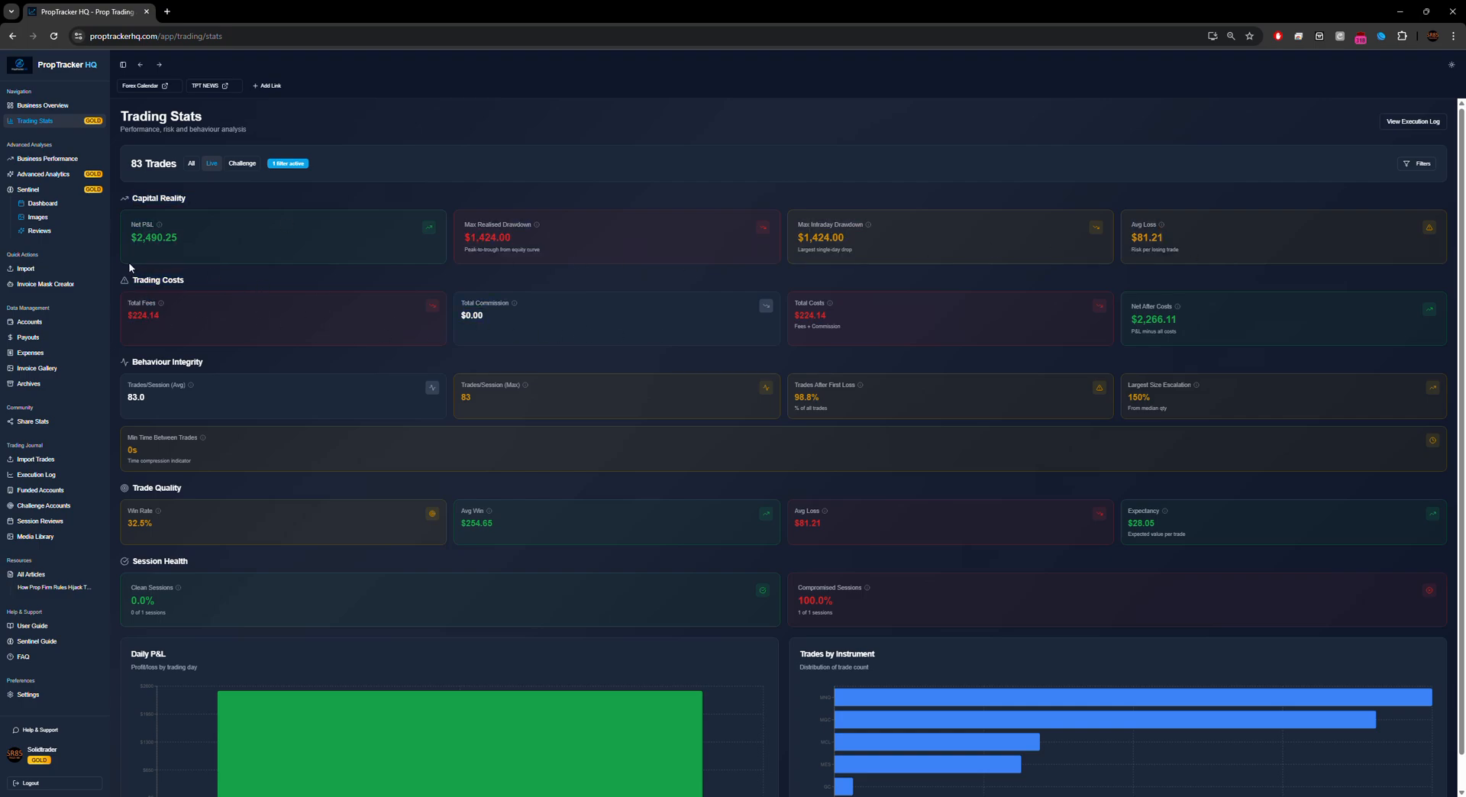
{"action": "left_click_drag", "start_coordinate": [131, 279], "coordinate": [566, 341]}
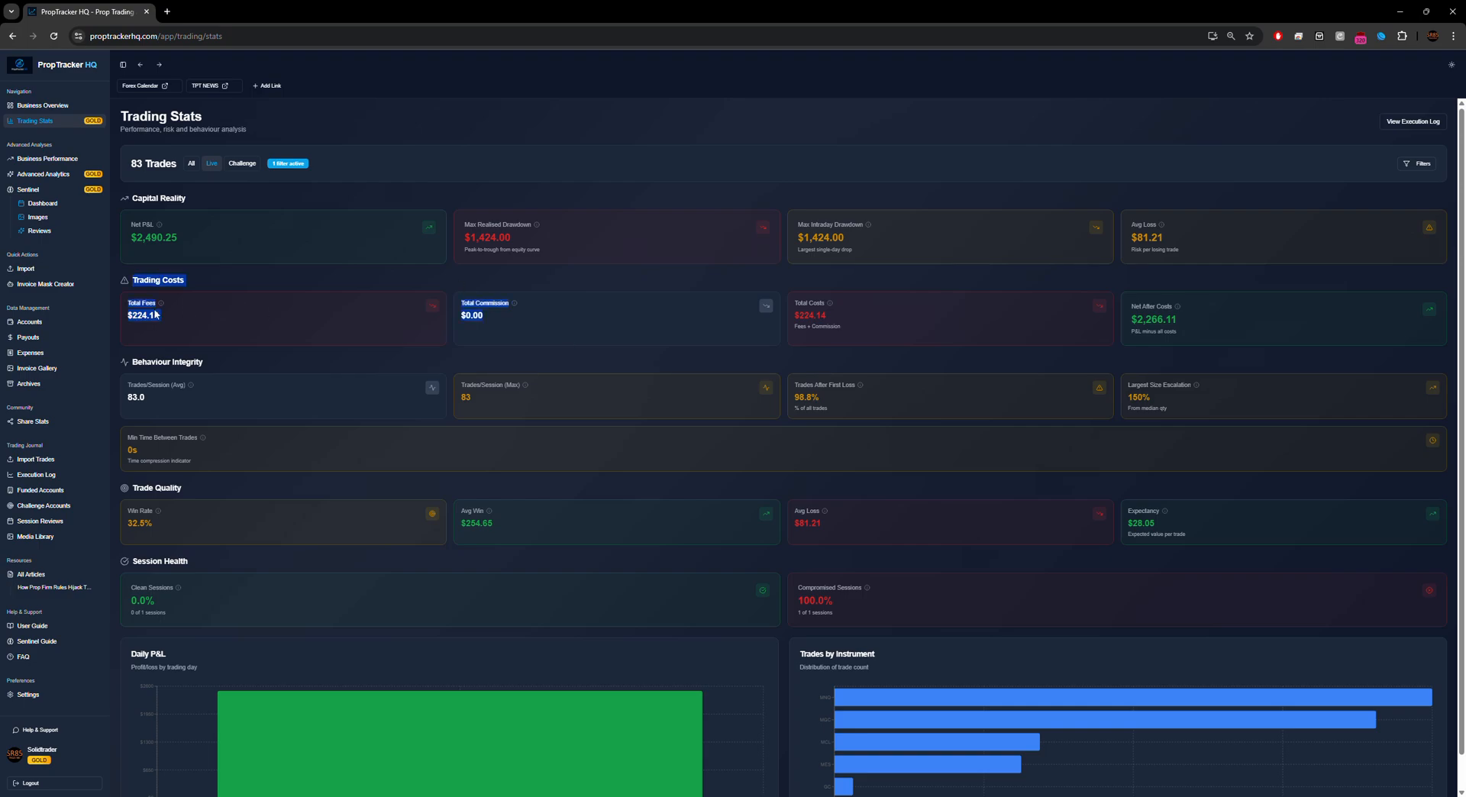
{"action": "left_click_drag", "start_coordinate": [272, 315], "coordinate": [1016, 328]}
{"action": "left_click", "coordinate": [1199, 321]}
{"action": "left_click_drag", "start_coordinate": [1127, 289], "coordinate": [1206, 342]}
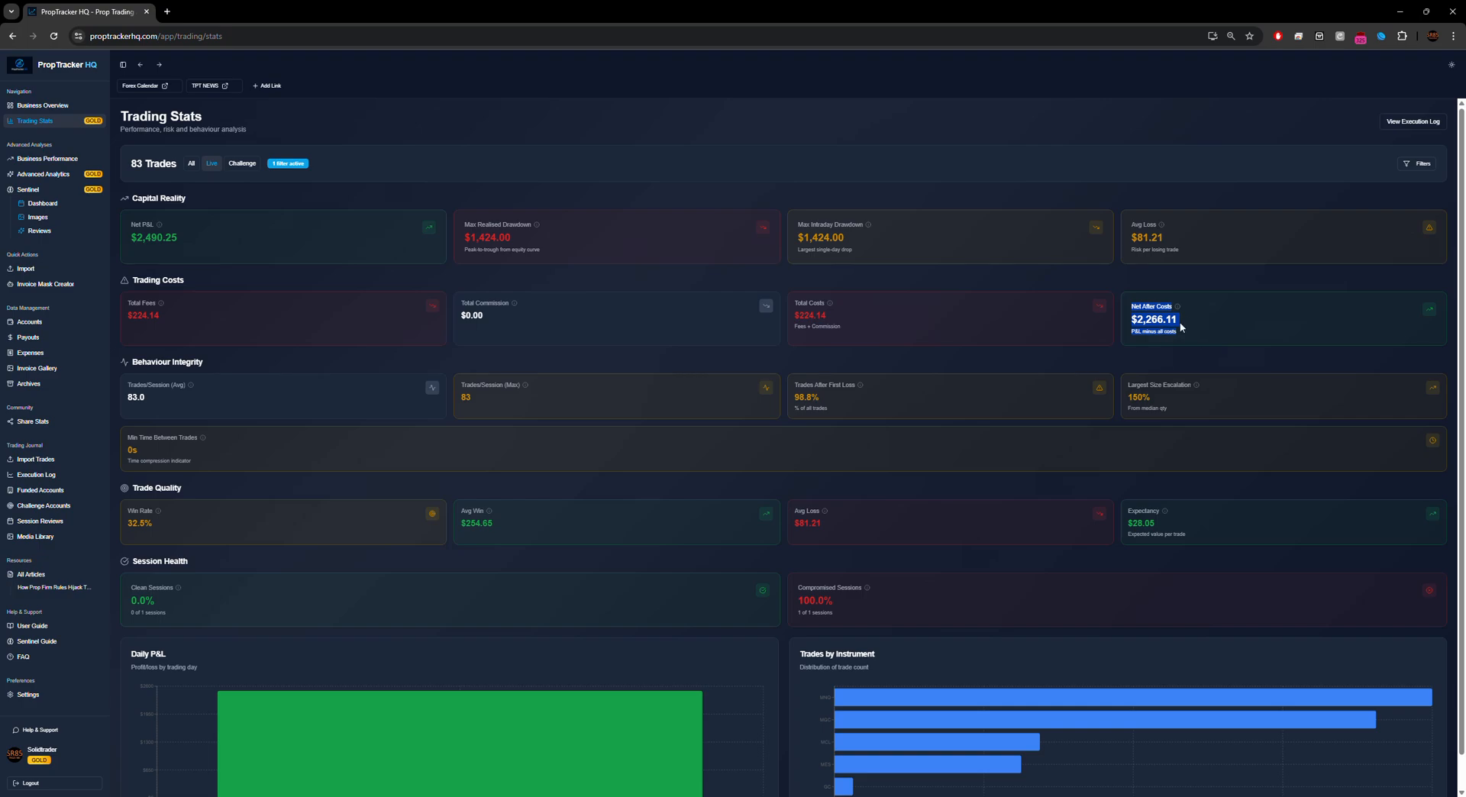
{"action": "left_click", "coordinate": [1180, 312]}
{"action": "left_click", "coordinate": [1419, 164]}
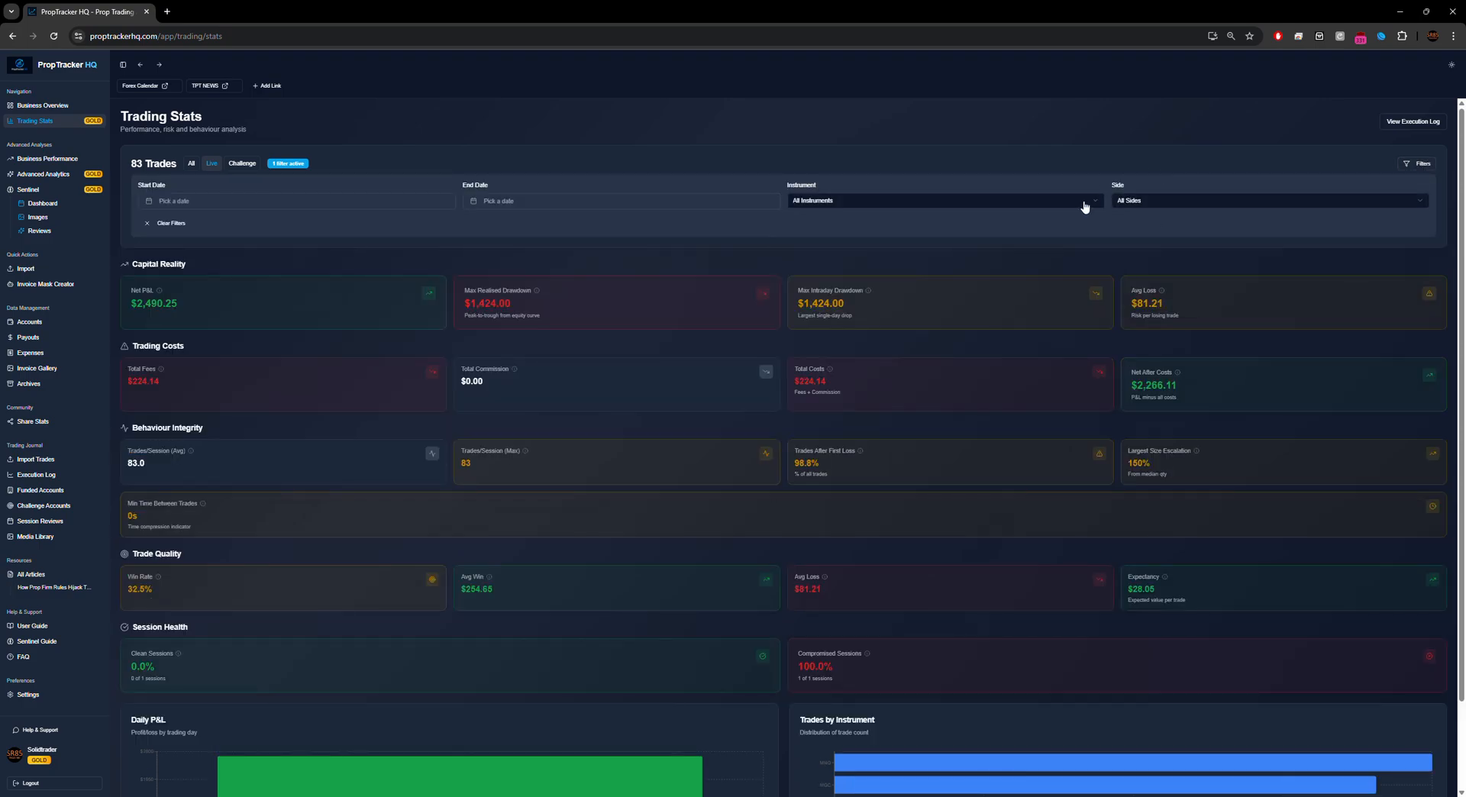